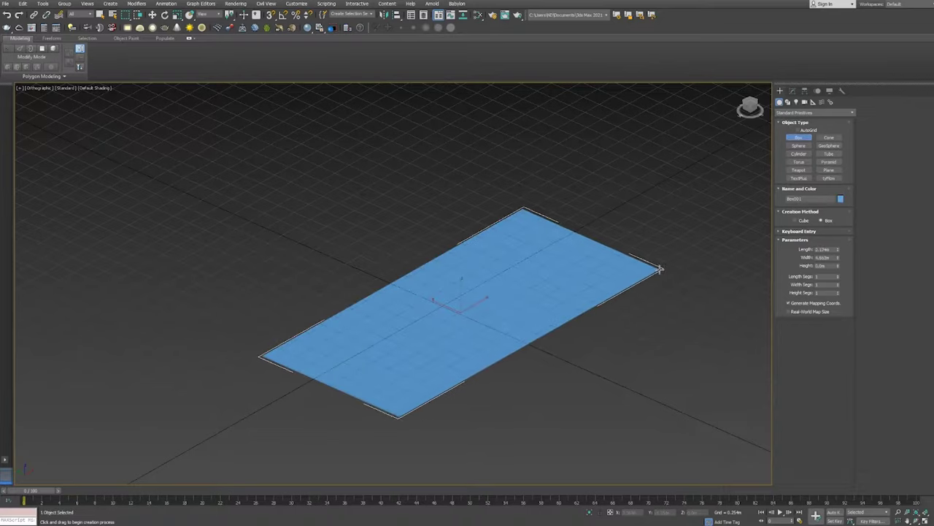
# - Finish the floor slab and draw a tall box along its back edge for the wall
pyautogui.click(625, 321)
pyautogui.scroll(3, 302, 378)
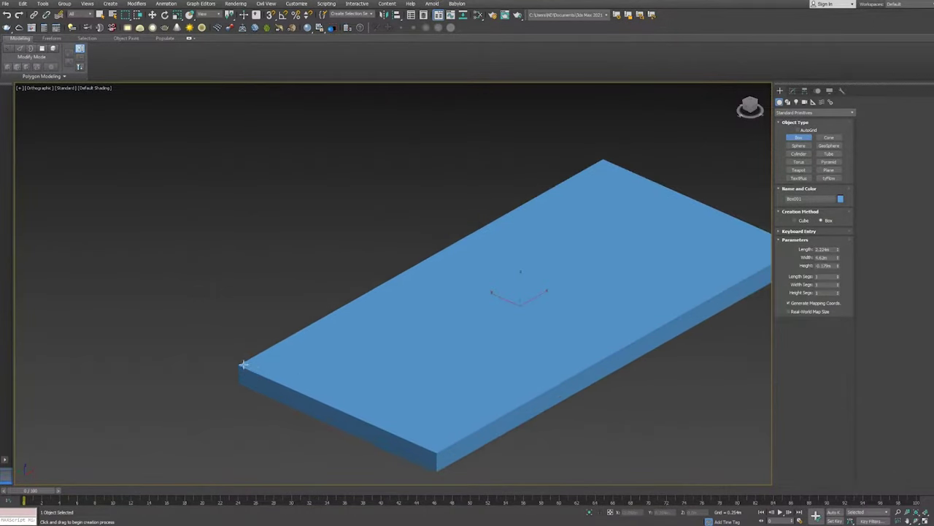
pyautogui.moveTo(247, 376); pyautogui.dragTo(625, 163)
pyautogui.scroll(-3, 517, 215)
pyautogui.click(511, 146)
# - Convert the wall box to Editable Poly and push its front face back to thin it
pyautogui.click(792, 91)
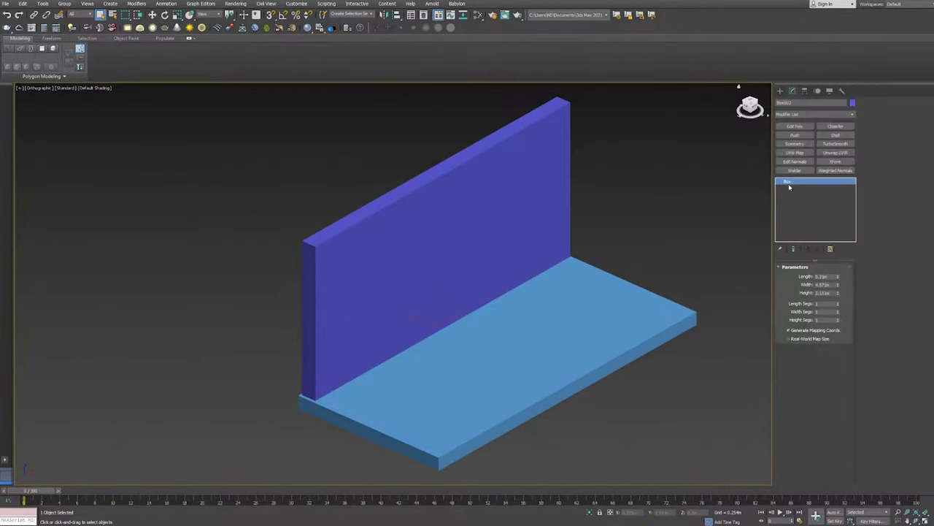
pyautogui.rightClick(796, 181)
pyautogui.click(817, 245)
pyautogui.press('4')
pyautogui.click(413, 298)
pyautogui.press('w')
pyautogui.moveTo(413, 298); pyautogui.dragTo(369, 266)
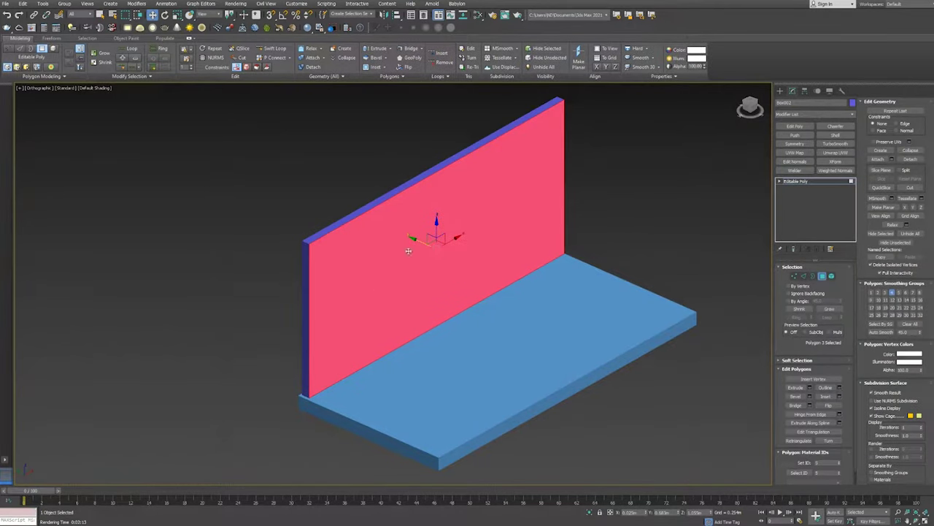
# - Turn on vertex snapping and lower the wall's top vertices to shorten it
pyautogui.press('s')
pyautogui.press('F2')
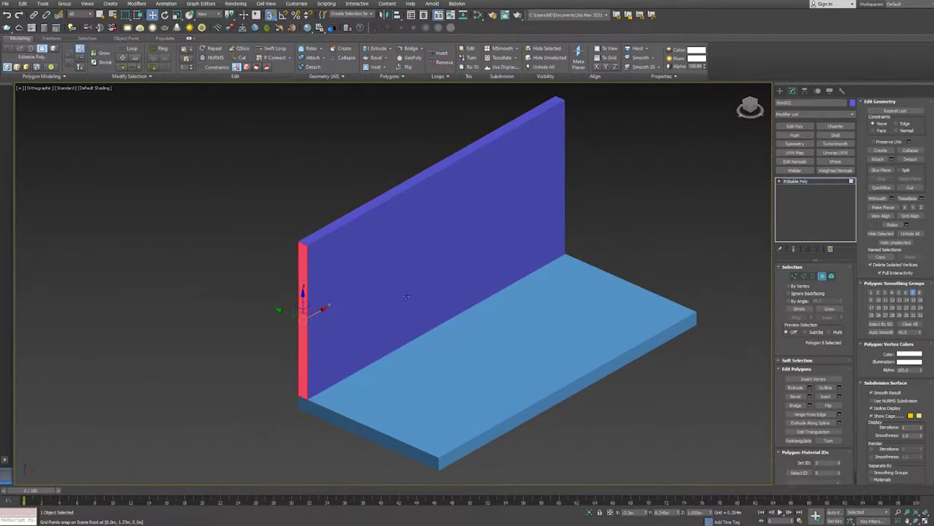
pyautogui.press('1')
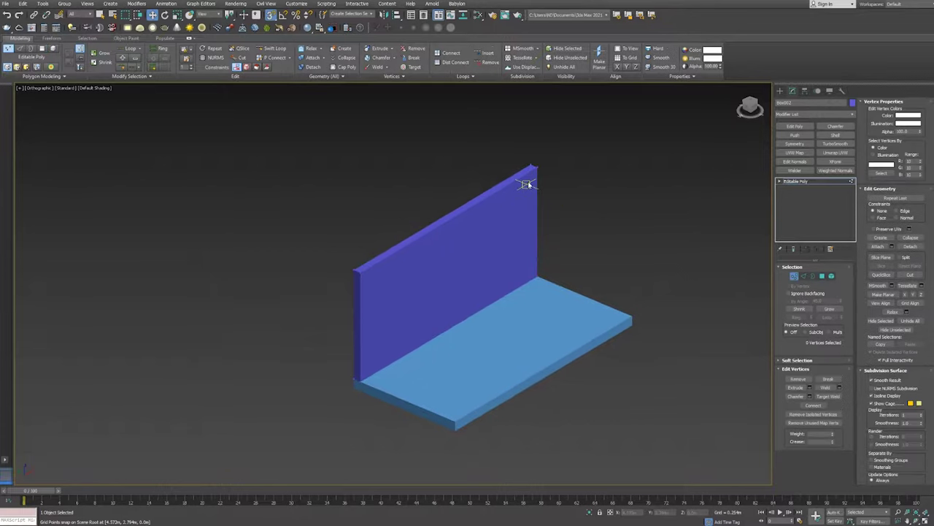
pyautogui.moveTo(444, 212); pyautogui.dragTo(484, 331)
pyautogui.press('1')
# - Shift-rotate a 90° copy of the wall and snap it onto the floor's end edge
pyautogui.press('e')
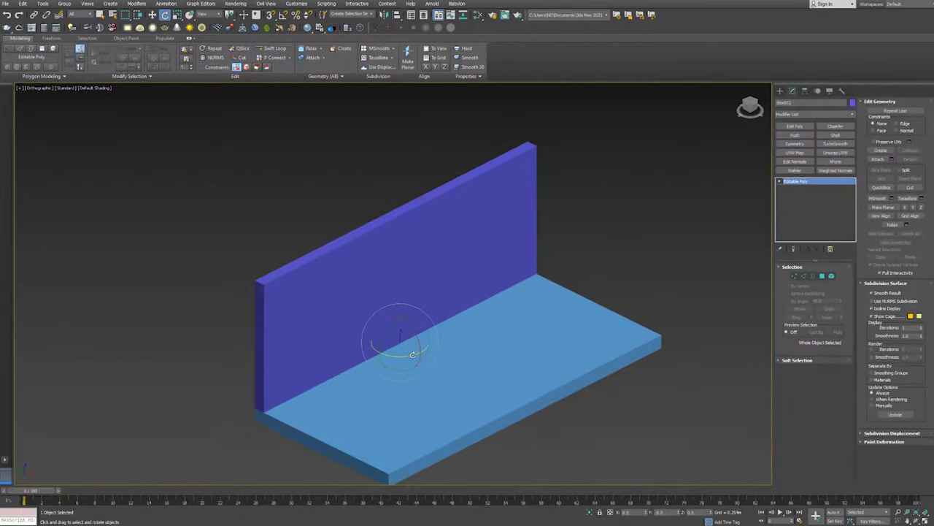
pyautogui.keyDown('shift'); pyautogui.moveTo(427, 353); pyautogui.dragTo(464, 305); pyautogui.keyUp('shift')
pyautogui.click(468, 295)
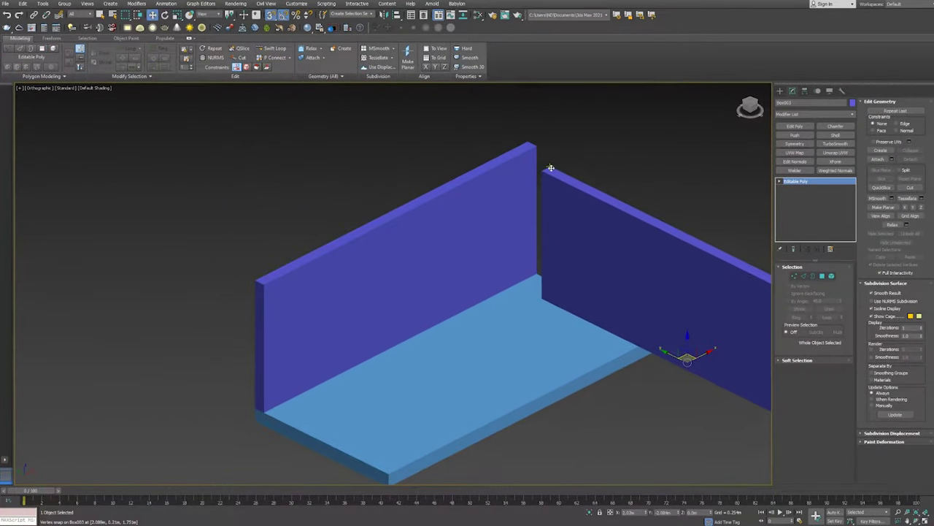
pyautogui.press('1')
pyautogui.moveTo(686, 312); pyautogui.dragTo(573, 310)
# - Switch the viewport to clay shading with edges shown on the model
pyautogui.scroll(3, 467, 302)
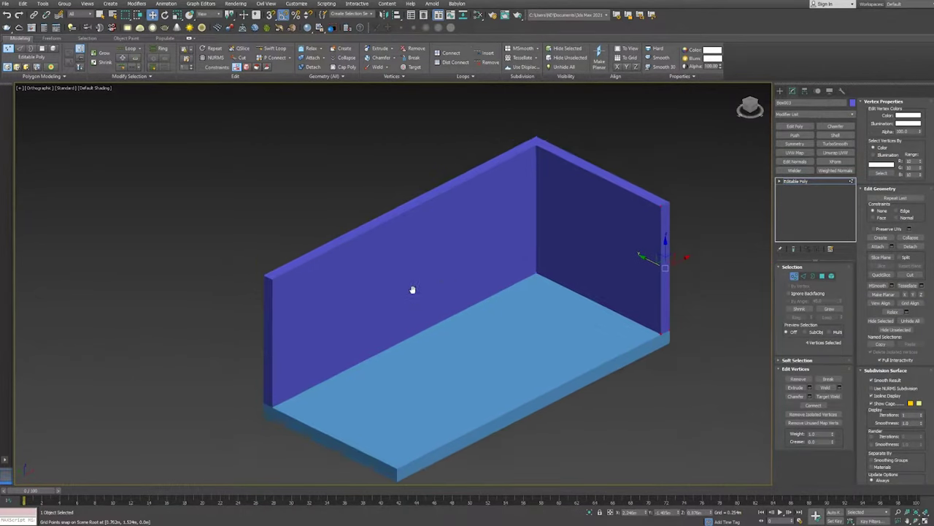
pyautogui.click(93, 87)
pyautogui.click(135, 123)
pyautogui.scroll(1, 550, 275)
pyautogui.click(794, 276)
# - Divide the wall with connected edges and raise its top vertices to make it taller
pyautogui.press('2')
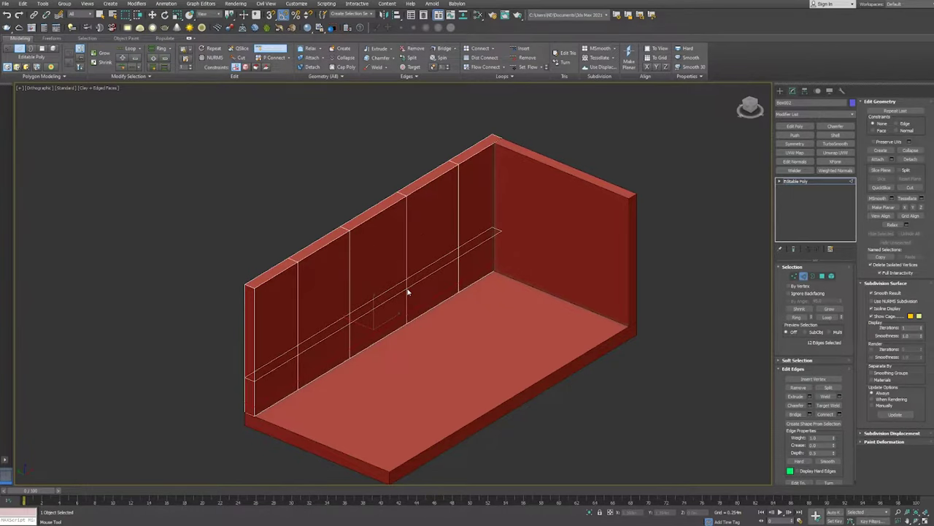
pyautogui.press('1')
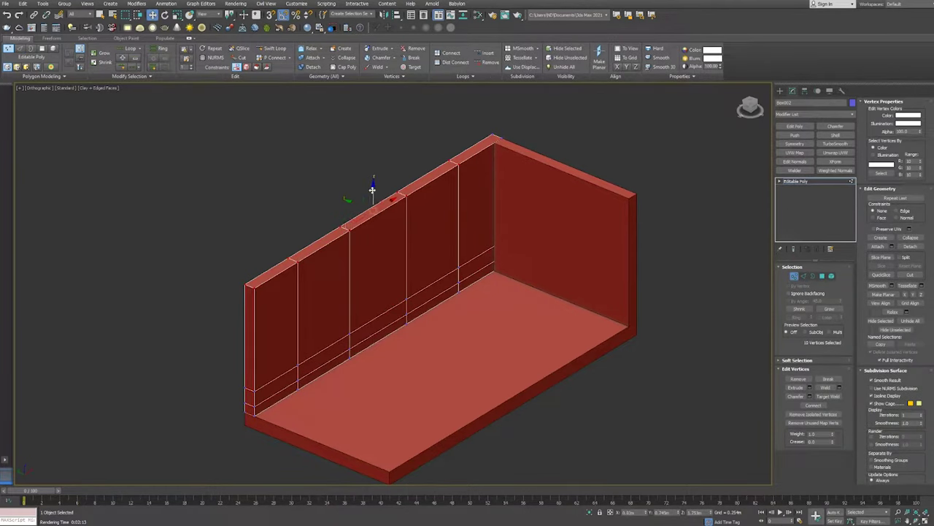
pyautogui.moveTo(373, 189); pyautogui.dragTo(367, 147)
pyautogui.press('4')
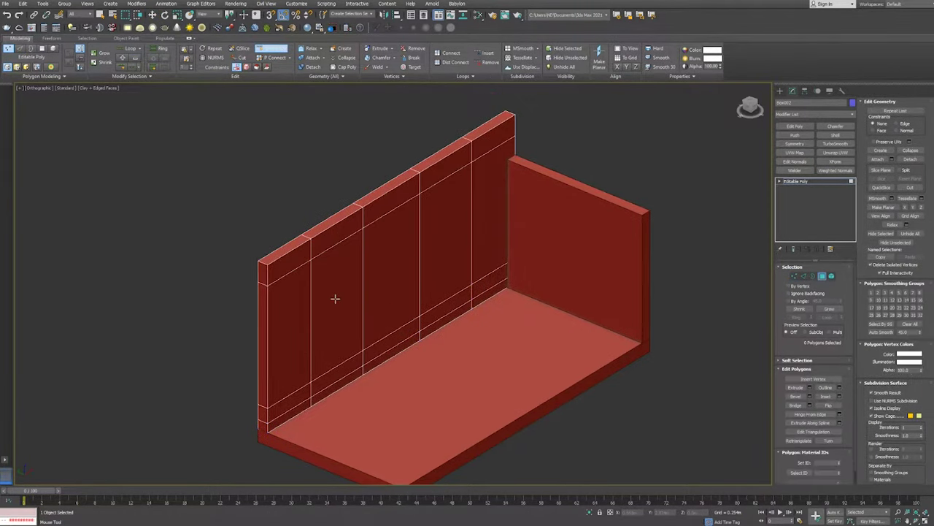
pyautogui.moveTo(307, 277); pyautogui.dragTo(331, 281, button='middle')
pyautogui.moveTo(800, 223); pyautogui.dragTo(814, 252, button='middle')
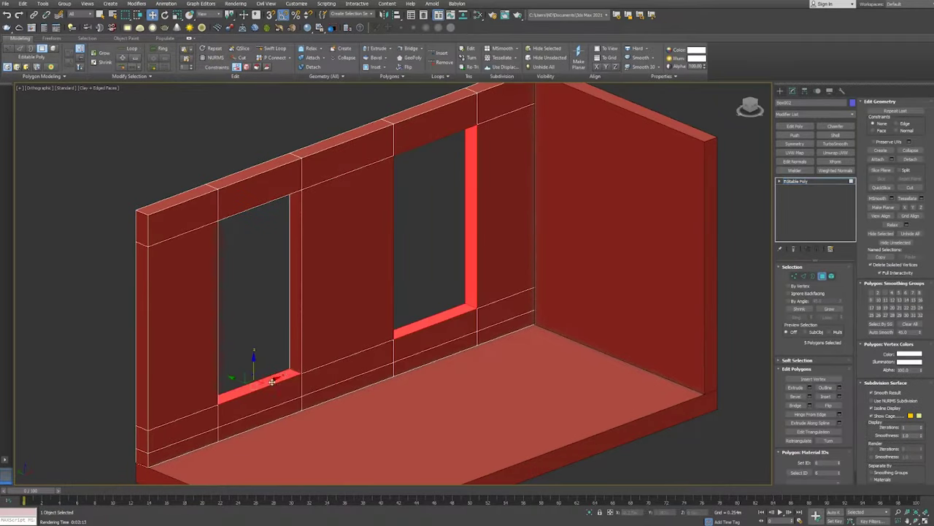
# - Extrude inset frames around both window openings and orbit to check them from behind
pyautogui.click(471, 219)
pyautogui.scroll(2, 471, 219)
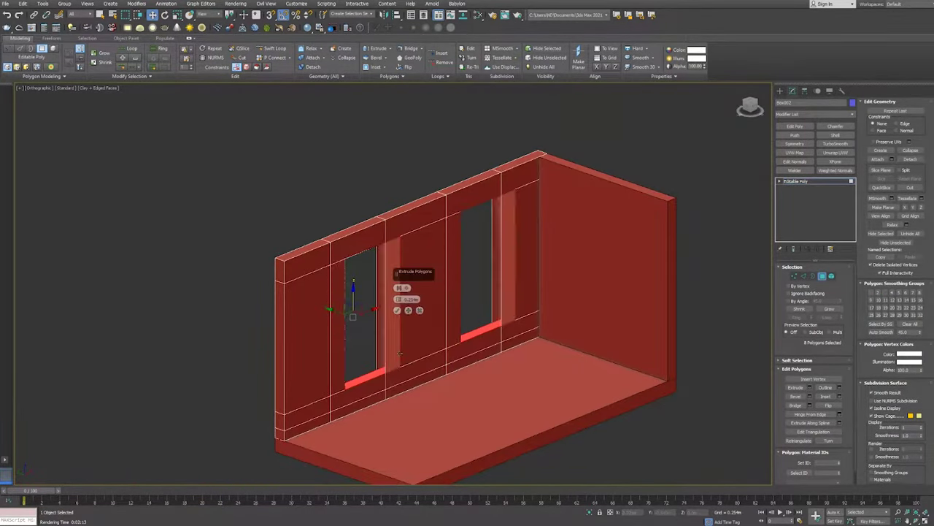
pyautogui.click(544, 303)
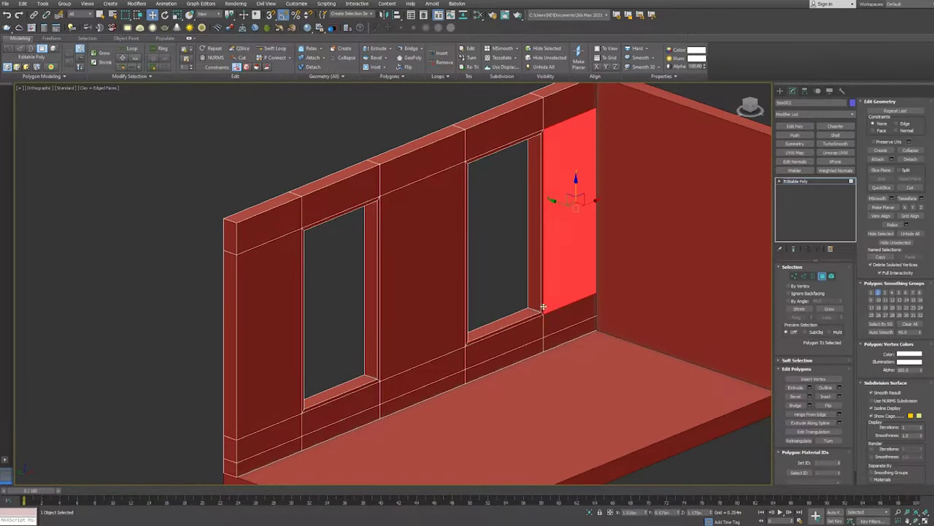
pyautogui.doubleClick(544, 306)
pyautogui.keyDown('alt'); pyautogui.moveTo(376, 375); pyautogui.dragTo(460, 380, button='middle'); pyautogui.keyUp('alt')
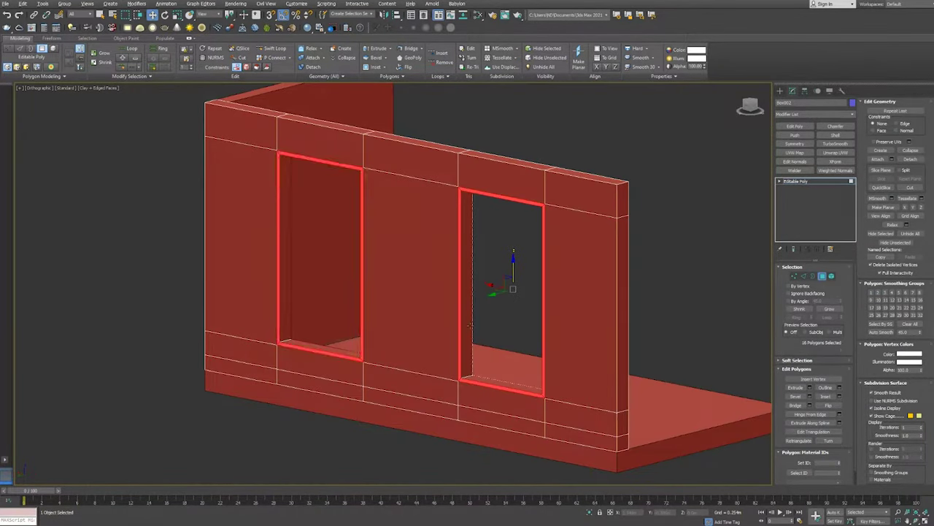
pyautogui.keyDown('alt'); pyautogui.moveTo(470, 325); pyautogui.dragTo(401, 317, button='middle'); pyautogui.keyUp('alt')
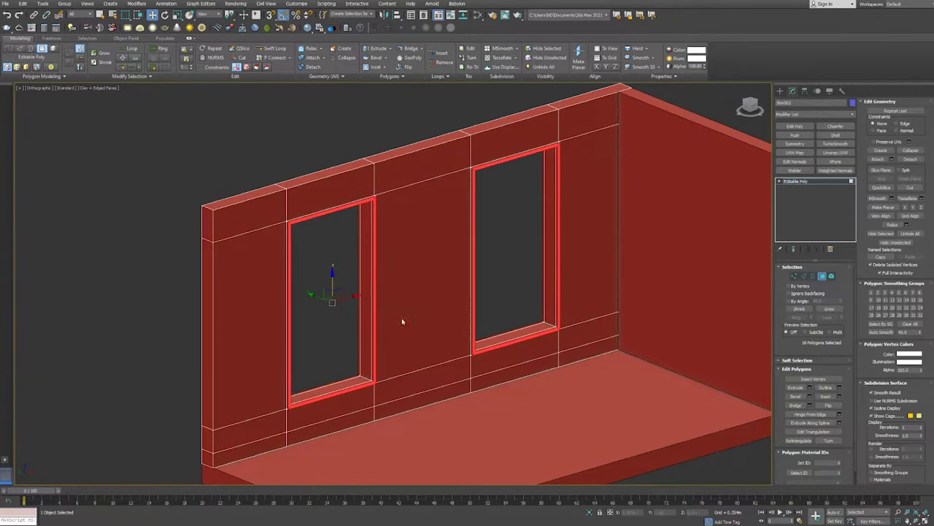
pyautogui.click(779, 90)
# - Draw a renderable line bar across the right window and copy it into the left window
pyautogui.press('f')
pyautogui.click(799, 143)
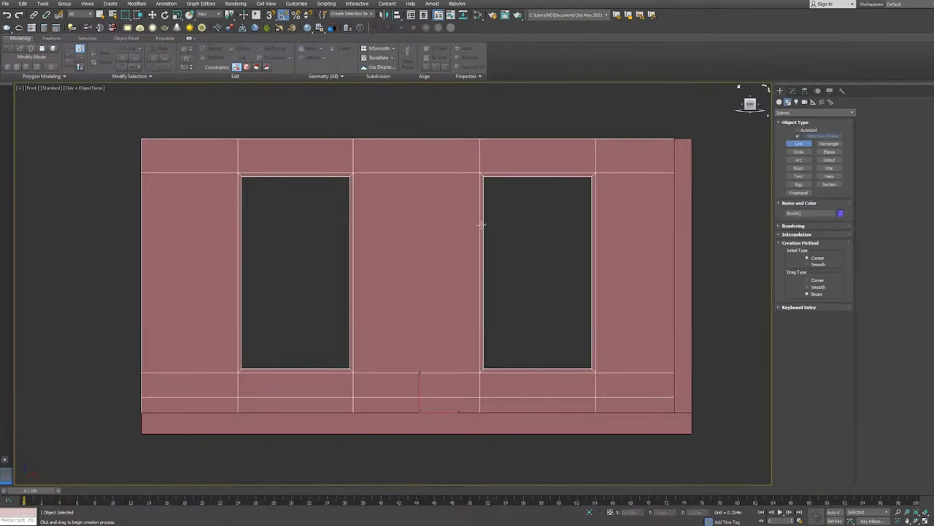
pyautogui.click(795, 227)
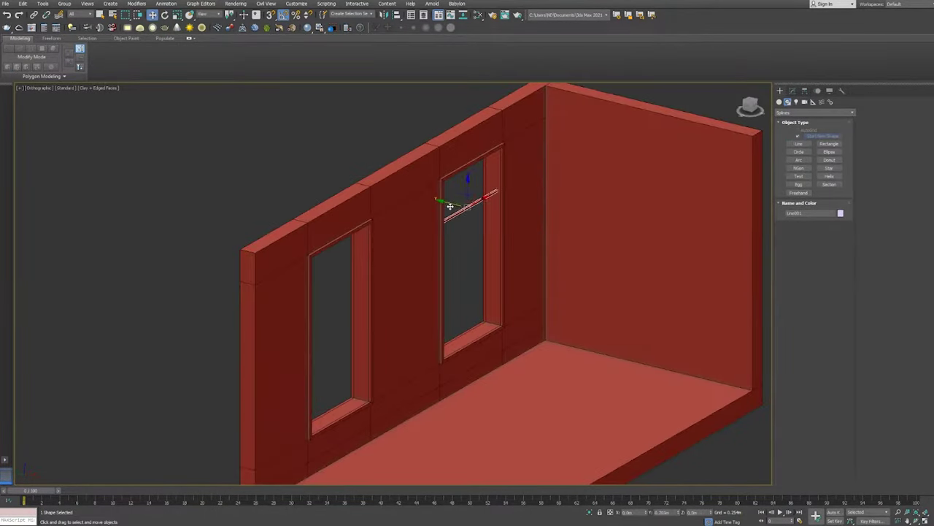
pyautogui.press('w')
pyautogui.press('f')
pyautogui.keyDown('shift'); pyautogui.moveTo(396, 209); pyautogui.dragTo(224, 208); pyautogui.keyUp('shift')
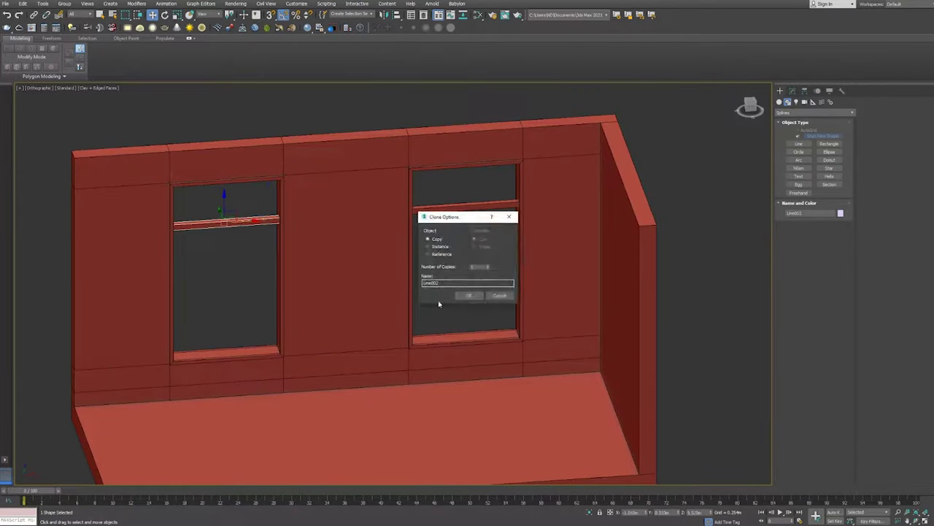
pyautogui.click(440, 296)
pyautogui.keyDown('alt'); pyautogui.moveTo(438, 300); pyautogui.dragTo(391, 346, button='middle'); pyautogui.keyUp('alt')
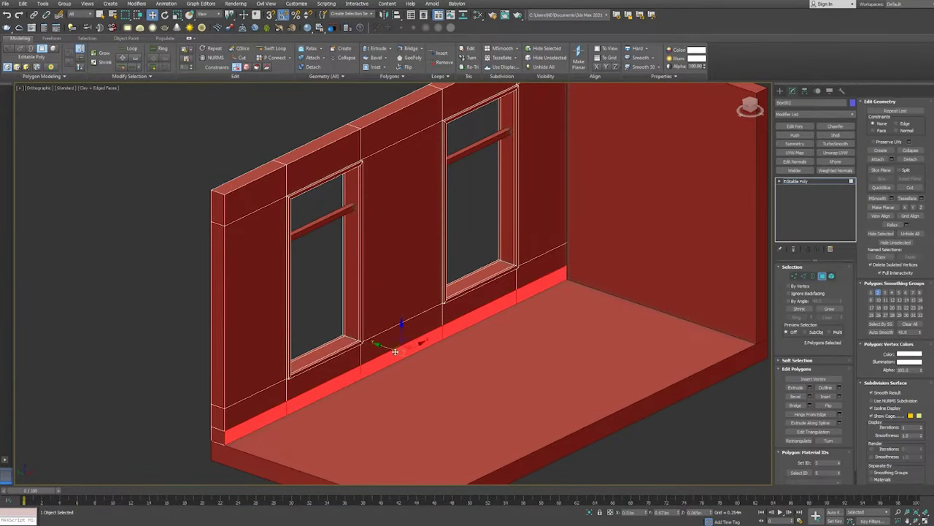
# - Extrude the bottom wall polygons into a skirting strip along both walls
pyautogui.press('4')
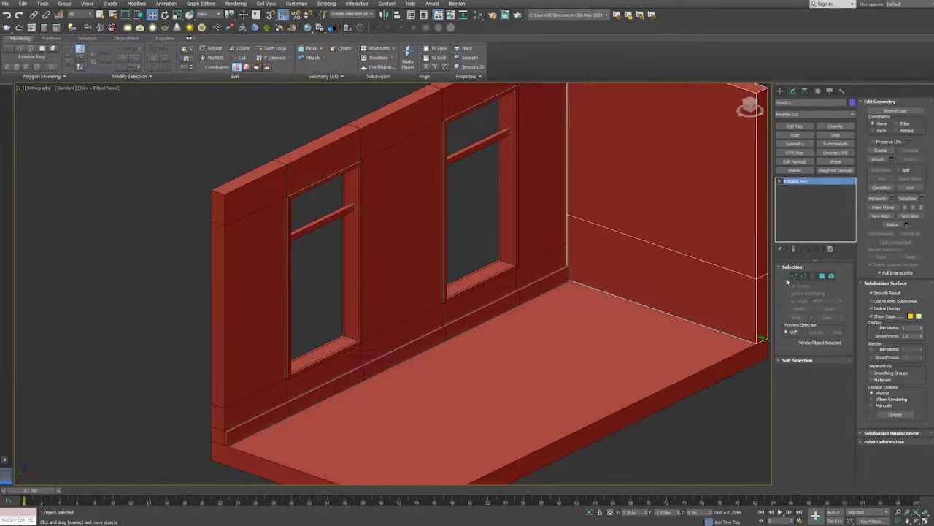
pyautogui.press('2')
pyautogui.click(822, 276)
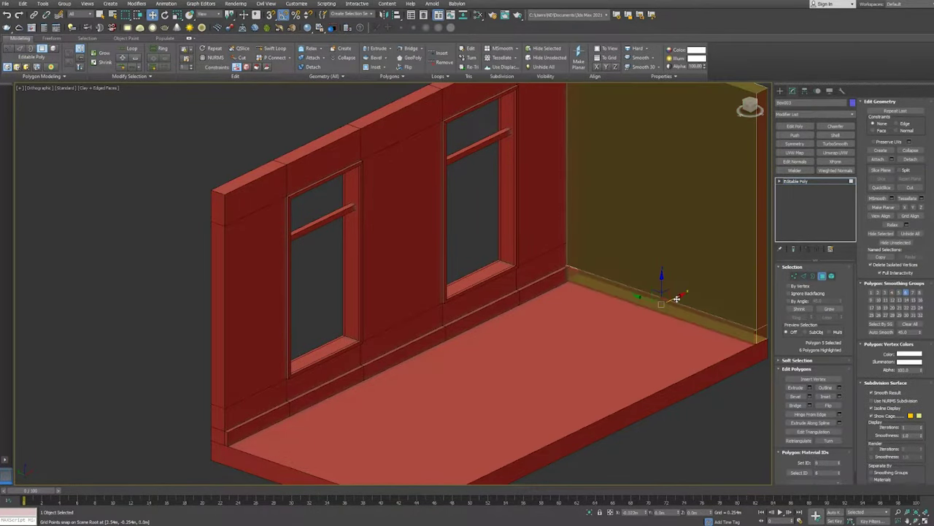
pyautogui.press('F4')
pyautogui.scroll(3, 578, 296)
pyautogui.scroll(-5, 577, 296)
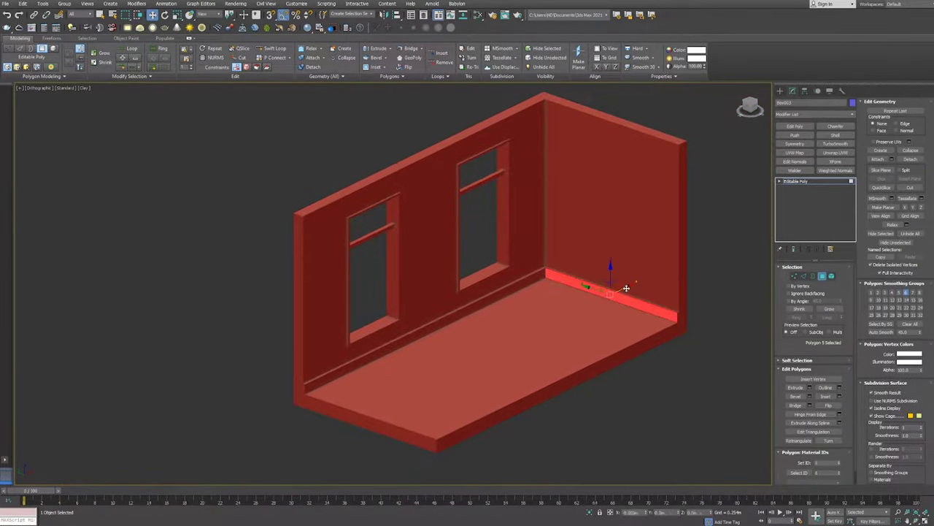
pyautogui.click(822, 277)
pyautogui.scroll(-1, 698, 142)
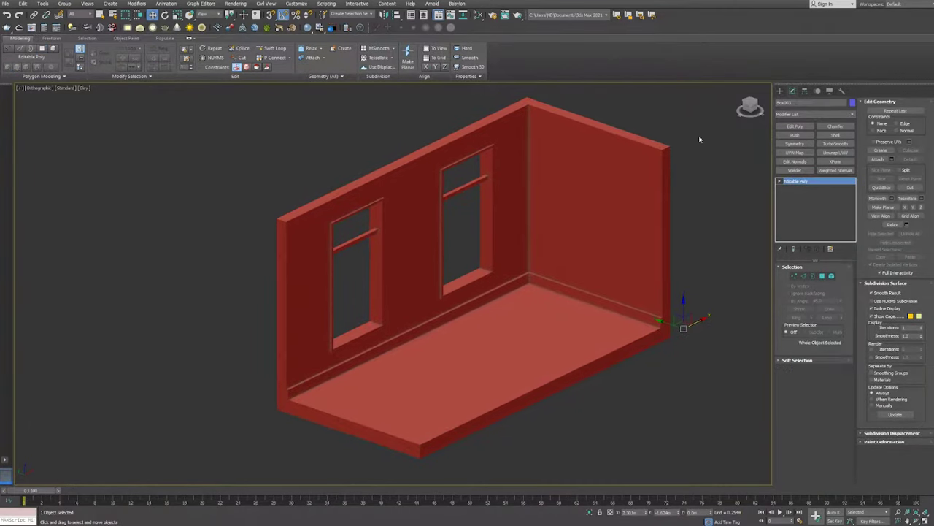
# - Start a new Box on the floor
pyautogui.click(779, 90)
pyautogui.click(799, 137)
pyautogui.scroll(1, 411, 394)
pyautogui.scroll(3, 507, 411)
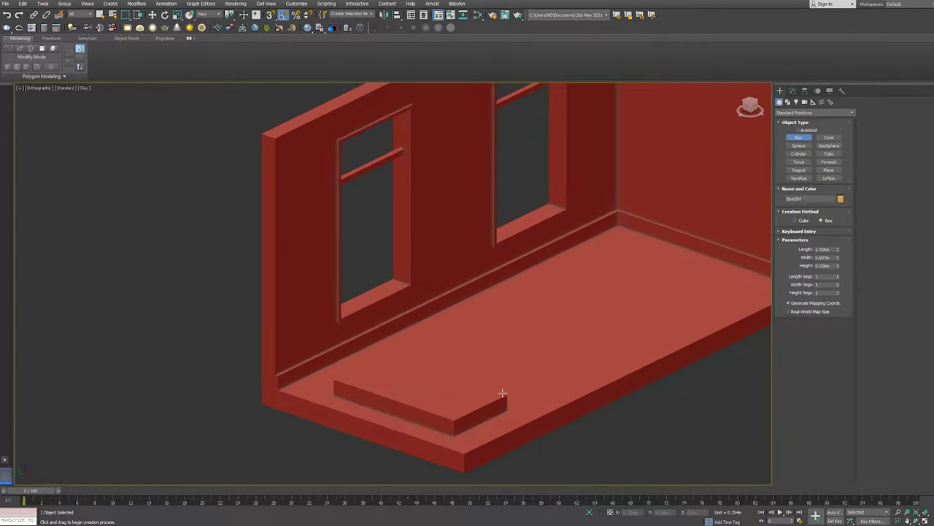
# - Finish the box, convert it to Editable Poly and pull its end face out to lengthen it
pyautogui.scroll(-2, 502, 394)
pyautogui.click(501, 381)
pyautogui.click(792, 91)
pyautogui.press('F4')
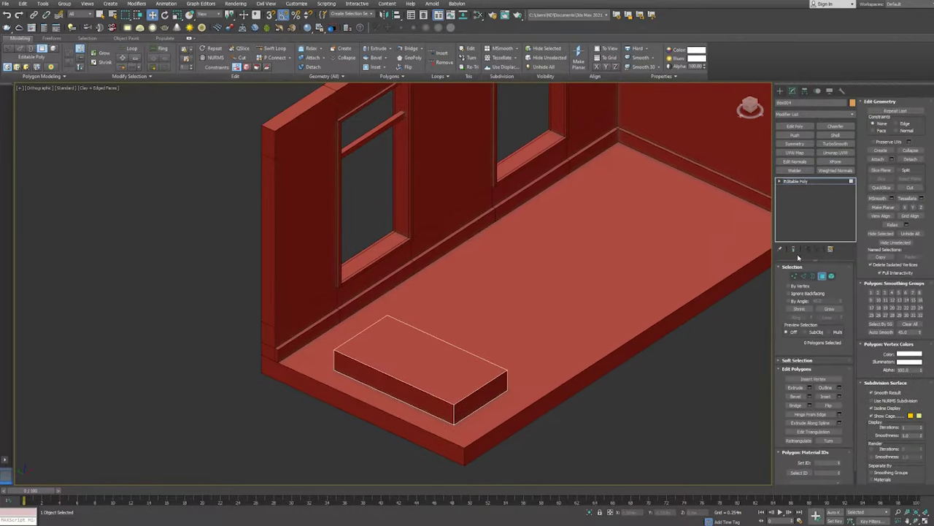
pyautogui.press('4')
pyautogui.click(497, 394)
pyautogui.moveTo(511, 411)
pyautogui.mouseDown()
pyautogui.moveTo(595, 422)
pyautogui.moveTo(492, 357)
pyautogui.mouseUp()
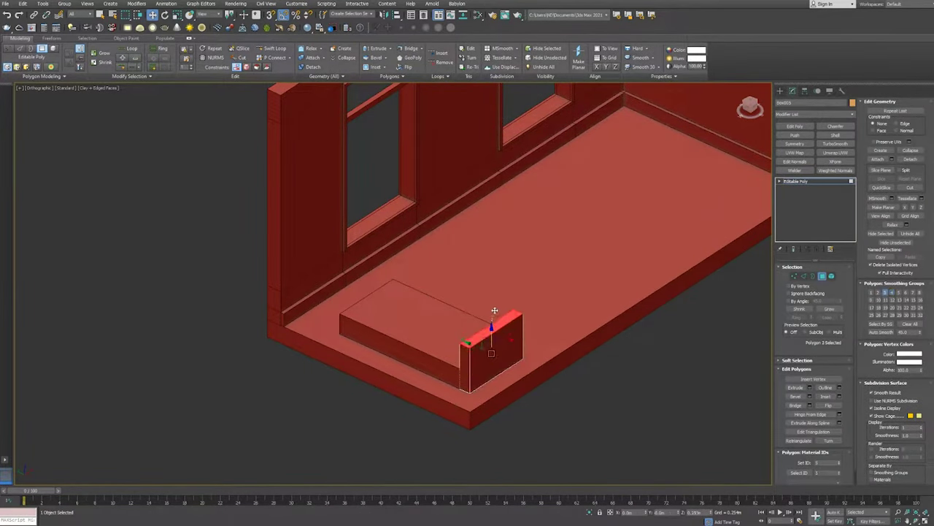
# - Adjust the armrest's pivot and place a snapped, rotated copy at the back as a backrest
pyautogui.keyDown('alt'); pyautogui.moveTo(495, 311); pyautogui.dragTo(415, 339, button='middle'); pyautogui.keyUp('alt')
pyautogui.click(805, 90)
pyautogui.click(814, 144)
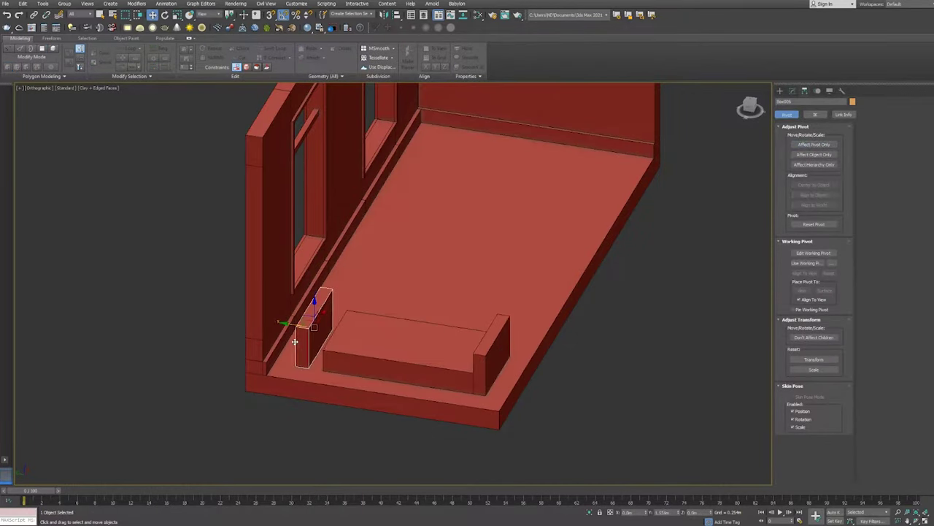
pyautogui.press('s')
pyautogui.scroll(3, 453, 298)
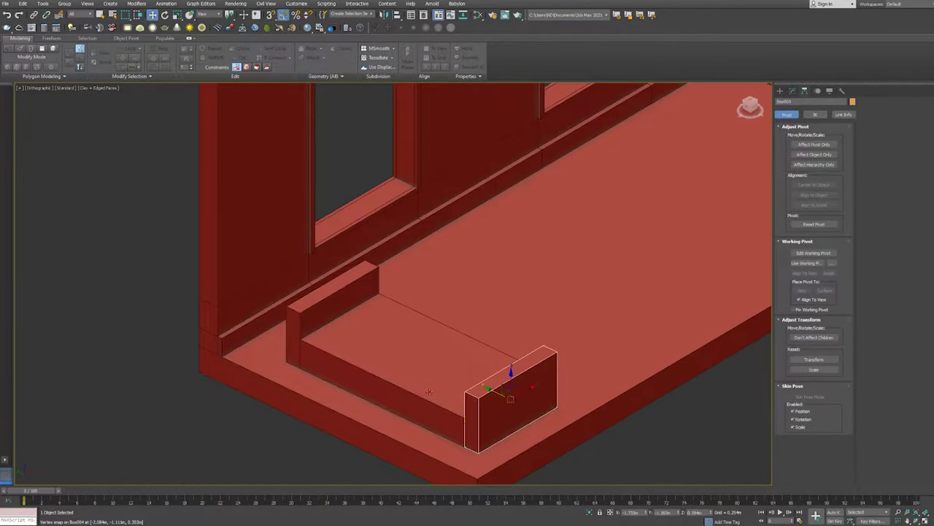
pyautogui.moveTo(504, 385)
pyautogui.keyDown('shift'); pyautogui.mouseDown()
pyautogui.moveTo(511, 306)
pyautogui.moveTo(369, 322)
pyautogui.mouseUp(); pyautogui.keyUp('shift')
pyautogui.press('e')
pyautogui.press('w')
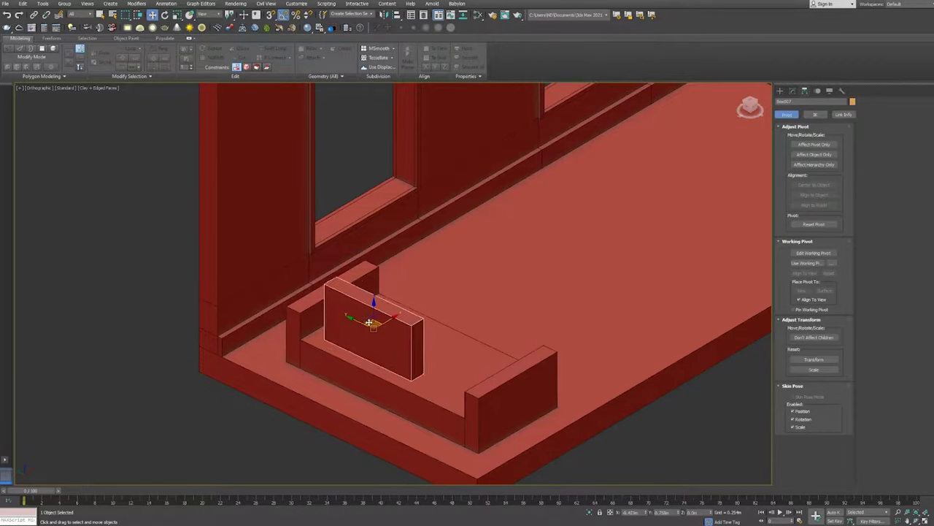
# - Turn the backrest to run along the back and clone a second backrest beside it
pyautogui.moveTo(319, 338); pyautogui.dragTo(344, 306)
pyautogui.keyDown('alt'); pyautogui.moveTo(344, 307); pyautogui.dragTo(334, 323, button='middle'); pyautogui.keyUp('alt')
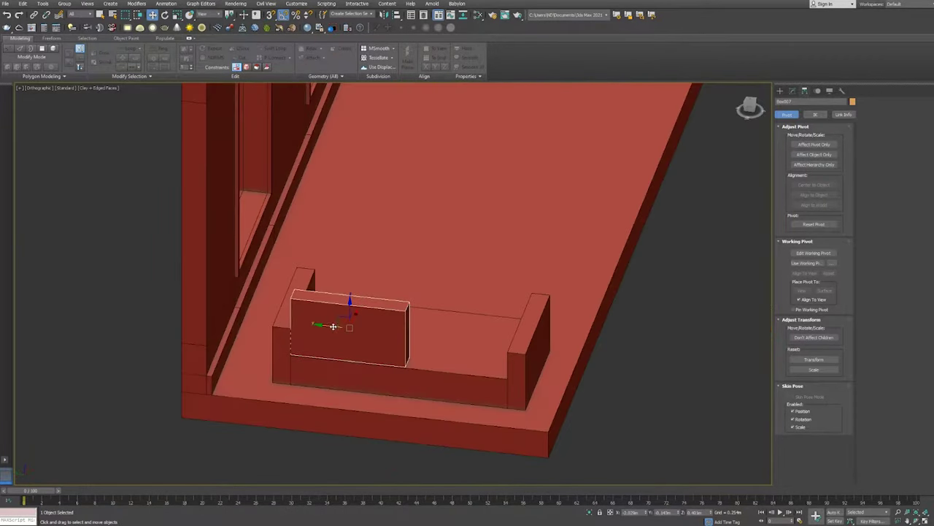
pyautogui.keyDown('shift'); pyautogui.moveTo(334, 324); pyautogui.dragTo(447, 334); pyautogui.keyUp('shift')
pyautogui.keyDown('ctrl'); pyautogui.click(350, 332); pyautogui.keyUp('ctrl')
# - Add an FFD 2x2x2 lattice to both backrests and lay a panel flat as the seat cushion
pyautogui.click(816, 113)
pyautogui.click(810, 292)
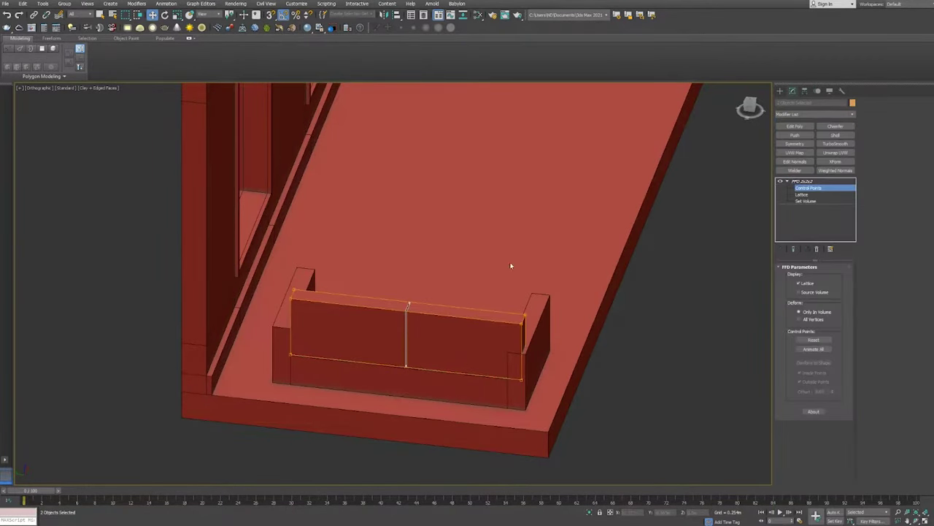
pyautogui.moveTo(556, 306)
pyautogui.keyDown('alt'); pyautogui.mouseDown(button='middle')
pyautogui.moveTo(547, 252)
pyautogui.moveTo(528, 285)
pyautogui.moveTo(521, 267)
pyautogui.mouseUp(button='middle'); pyautogui.keyUp('alt')
pyautogui.press('e')
pyautogui.moveTo(521, 268)
pyautogui.mouseDown()
pyautogui.moveTo(495, 255)
pyautogui.moveTo(476, 292)
pyautogui.mouseUp()
pyautogui.press('w')
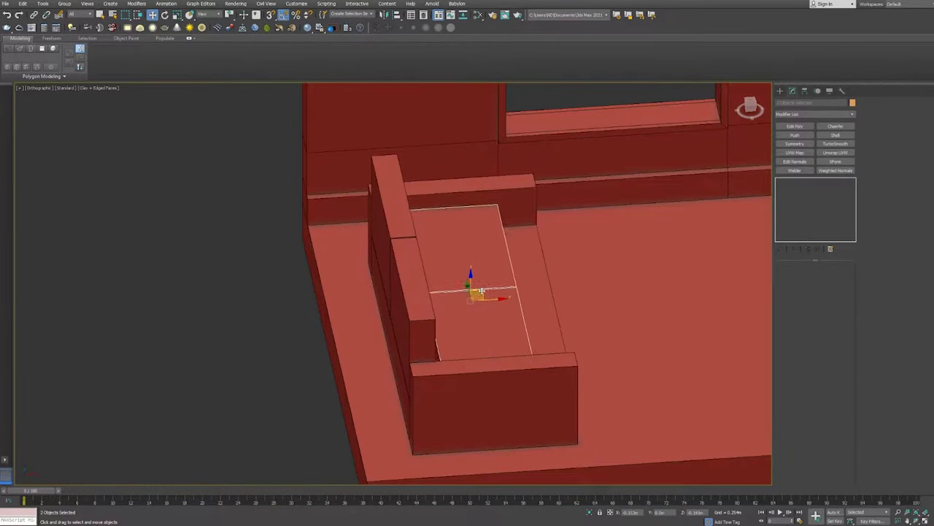
pyautogui.moveTo(476, 292)
pyautogui.keyDown('alt'); pyautogui.mouseDown(button='middle')
pyautogui.moveTo(467, 292)
pyautogui.moveTo(482, 289)
pyautogui.mouseUp(button='middle'); pyautogui.keyUp('alt')
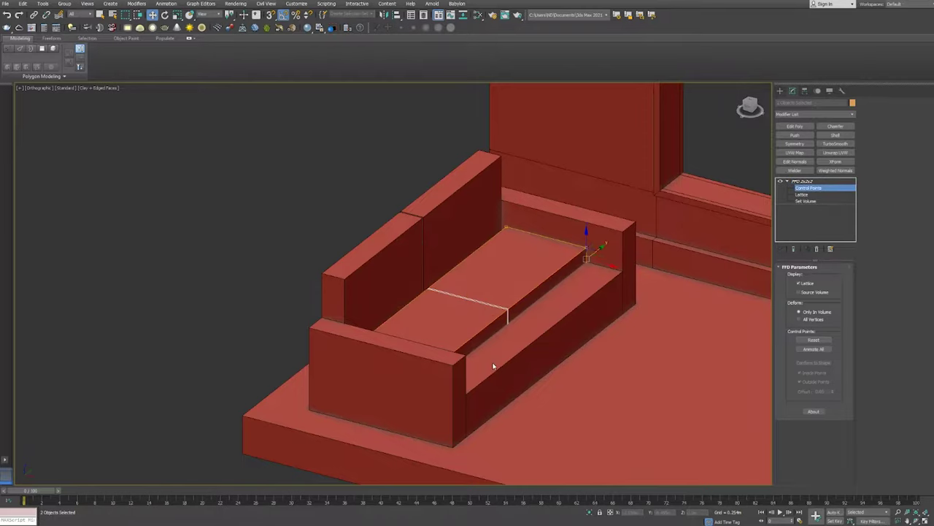
# - Draw a thin slab Box on the floor beside the sofa for the coffee table
pyautogui.moveTo(493, 366)
pyautogui.keyDown('alt'); pyautogui.mouseDown(button='middle')
pyautogui.moveTo(606, 302)
pyautogui.moveTo(595, 305)
pyautogui.moveTo(598, 317)
pyautogui.moveTo(618, 329)
pyautogui.moveTo(590, 349)
pyautogui.mouseUp(button='middle'); pyautogui.keyUp('alt')
pyautogui.click(636, 317)
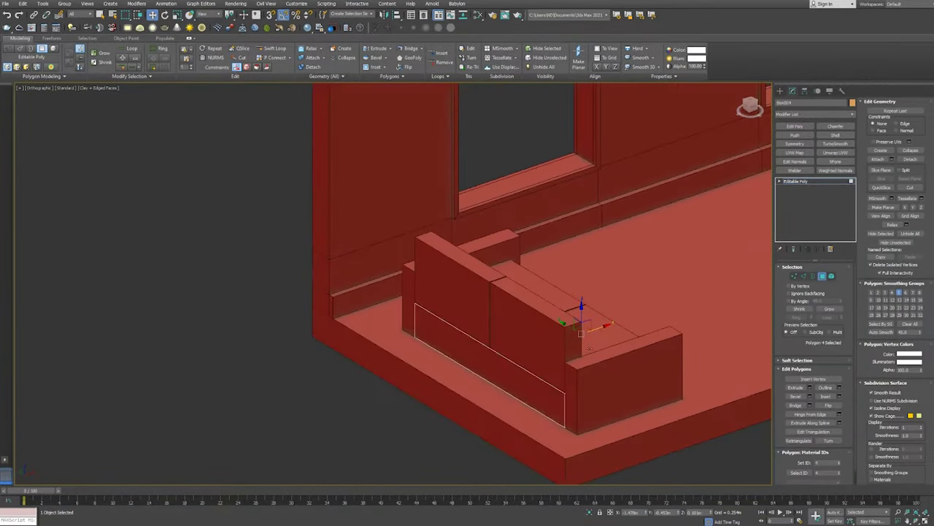
pyautogui.click(822, 276)
pyautogui.keyDown('alt'); pyautogui.moveTo(555, 314); pyautogui.dragTo(543, 311, button='middle'); pyautogui.keyUp('alt')
pyautogui.click(779, 91)
pyautogui.click(798, 137)
pyautogui.moveTo(524, 306); pyautogui.dragTo(660, 337)
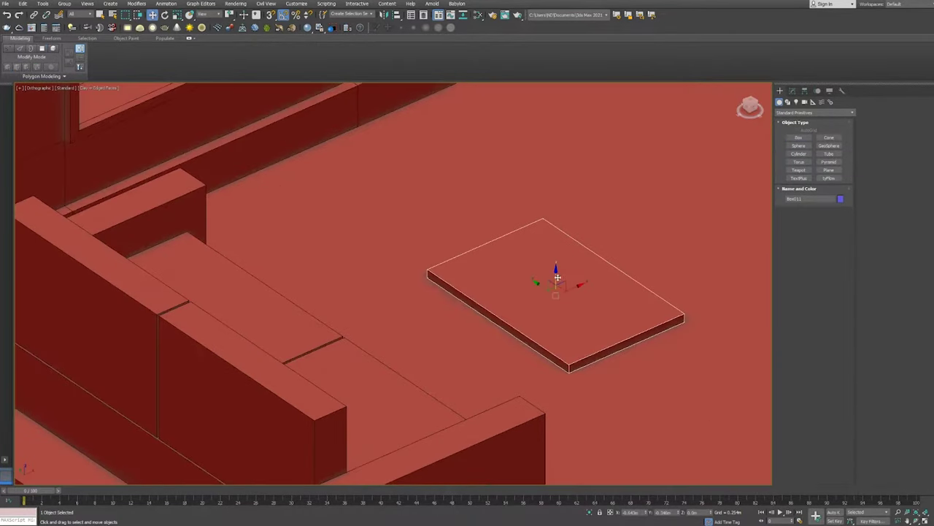
# - Copy the slab upward as the table top and create a thin upright post
pyautogui.keyDown('shift'); pyautogui.moveTo(557, 271); pyautogui.dragTo(556, 223); pyautogui.keyUp('shift')
pyautogui.click(796, 141)
pyautogui.moveTo(593, 386); pyautogui.dragTo(602, 390)
pyautogui.click(598, 349)
pyautogui.rightClick(599, 349)
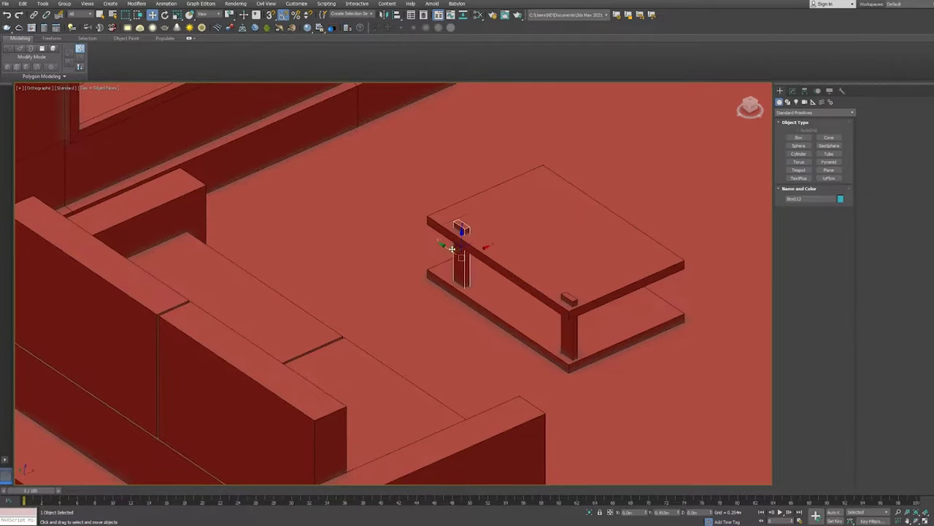
# - Copy the post along the slab edge and shift the slabs so the posts stop protruding
pyautogui.keyDown('shift'); pyautogui.moveTo(452, 249); pyautogui.dragTo(438, 238); pyautogui.keyUp('shift')
pyautogui.click(625, 239)
pyautogui.click(511, 292)
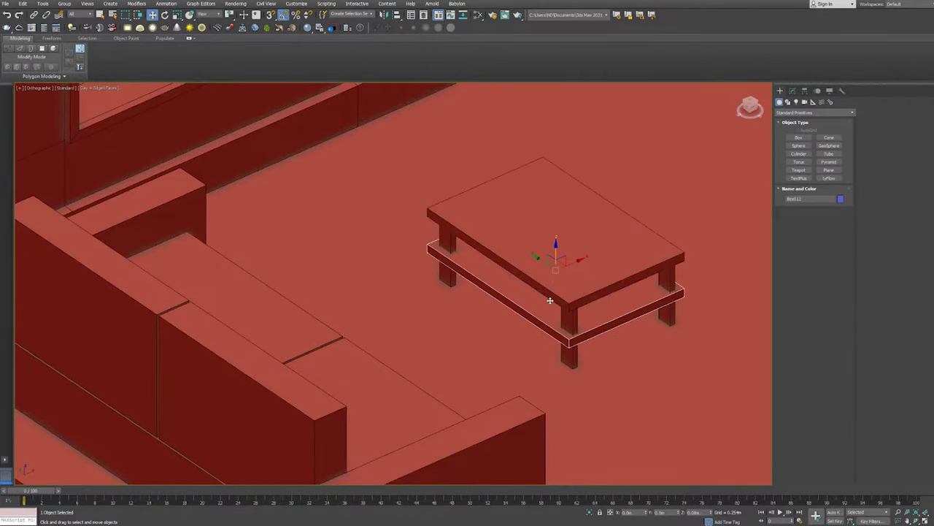
pyautogui.moveTo(555, 328); pyautogui.dragTo(548, 307)
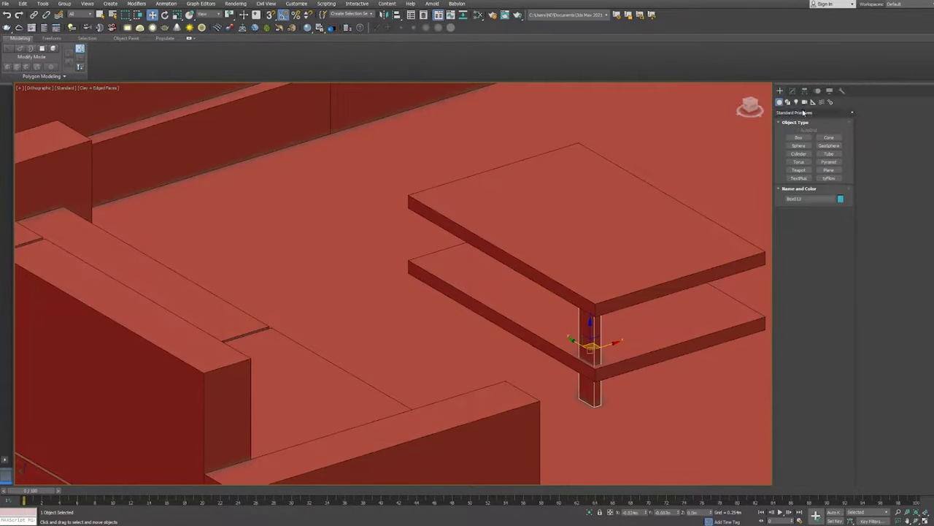
# - Convert the post to Editable Poly and copy it to the left along the rails
pyautogui.click(793, 91)
pyautogui.rightClick(797, 181)
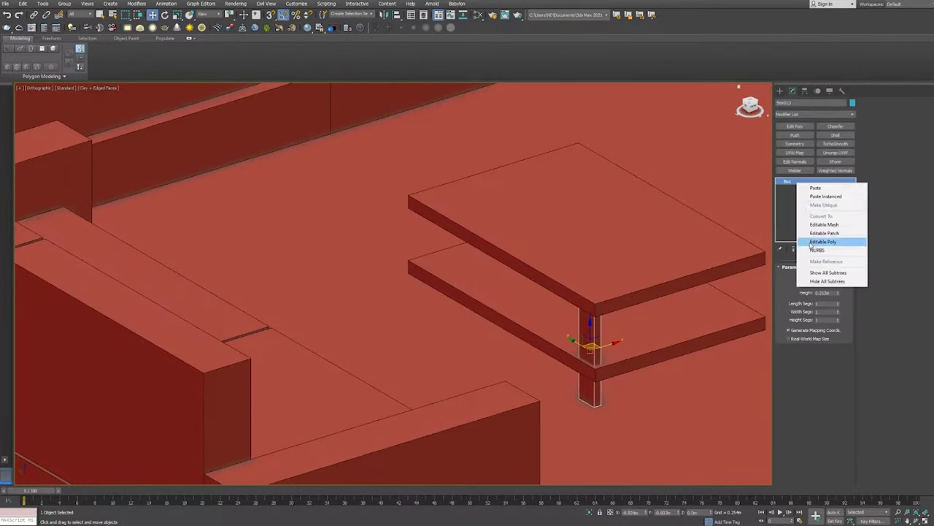
pyautogui.click(823, 240)
pyautogui.scroll(5, 591, 350)
pyautogui.press('4')
pyautogui.click(599, 362)
pyautogui.scroll(-5, 599, 361)
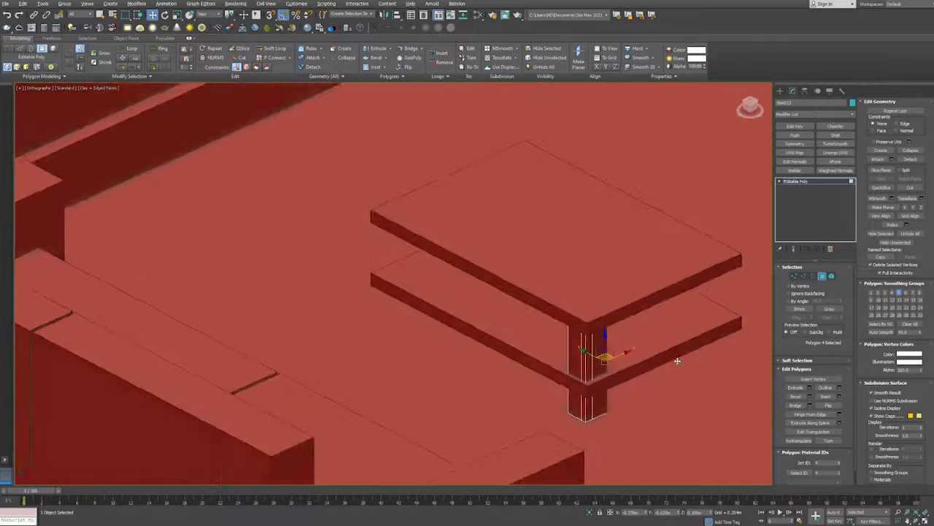
pyautogui.scroll(1, 615, 346)
pyautogui.press('4')
pyautogui.keyDown('shift'); pyautogui.moveTo(539, 337); pyautogui.dragTo(406, 265); pyautogui.keyUp('shift')
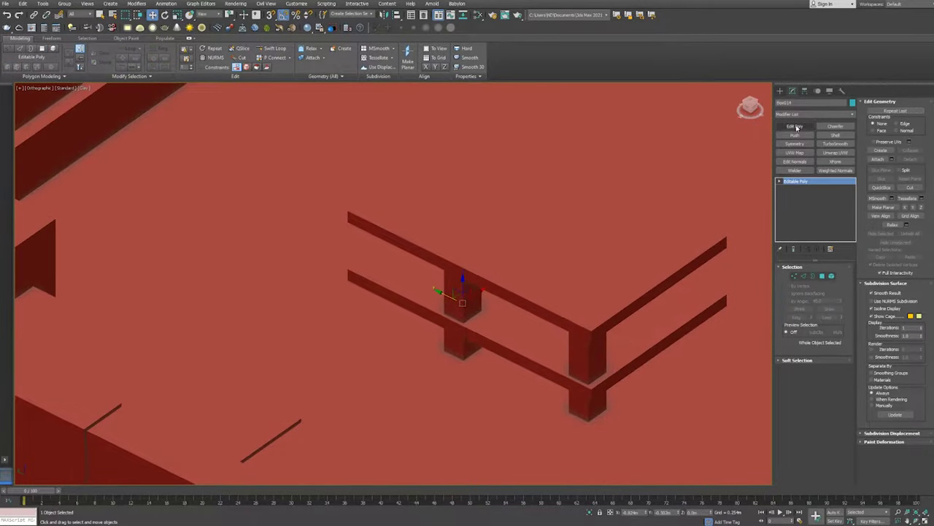
# - Add a Mirror modifier to the posts and collapse it into the geometry
pyautogui.click(816, 114)
pyautogui.click(796, 241)
pyautogui.rightClick(805, 182)
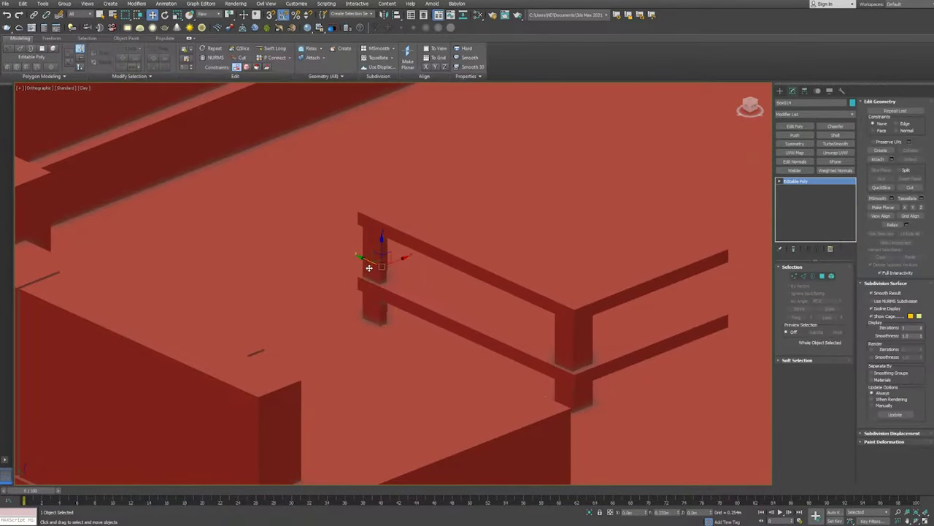
pyautogui.click(793, 115)
pyautogui.press('Escape')
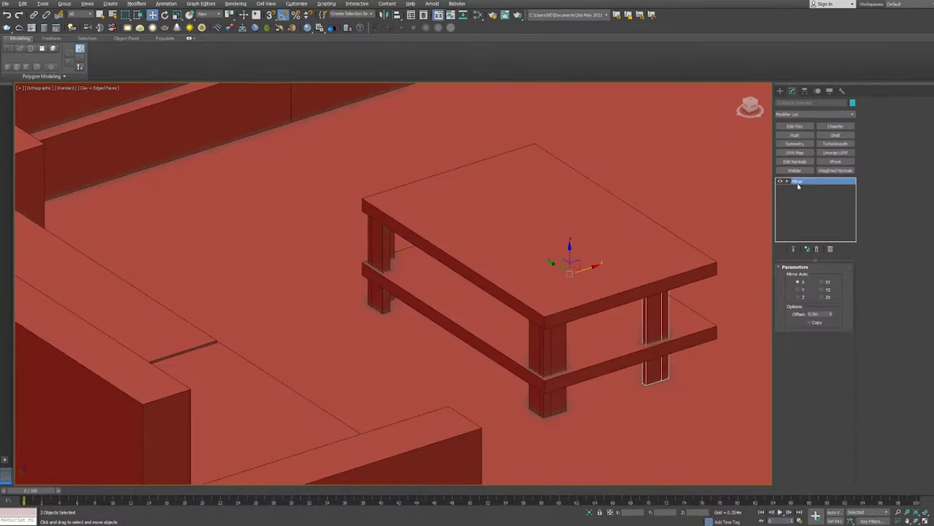
pyautogui.keyDown('alt'); pyautogui.moveTo(628, 346); pyautogui.dragTo(642, 343, button='middle'); pyautogui.keyUp('alt')
# - Edit the lower rail as polygons, selecting its front rail faces
pyautogui.click(628, 361)
pyautogui.moveTo(796, 181); pyautogui.dragTo(838, 246)
pyautogui.press('4')
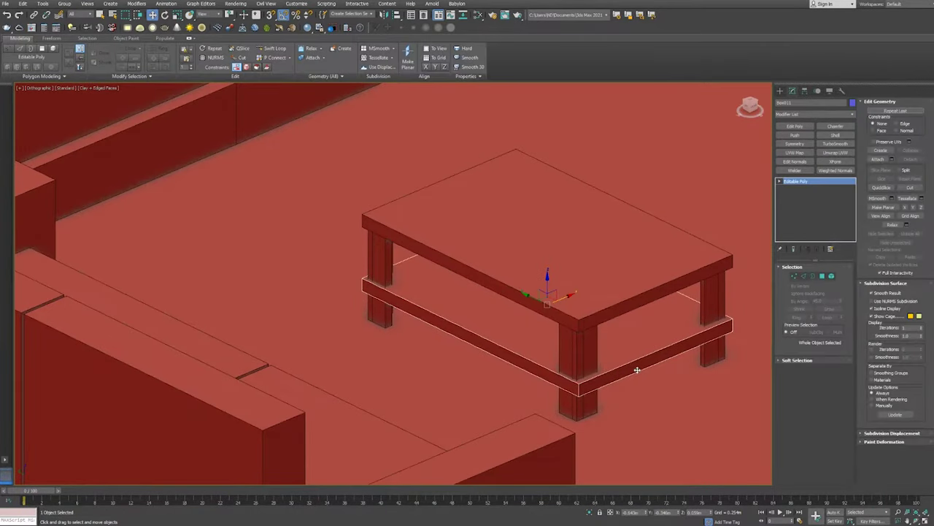
pyautogui.click(642, 342)
pyautogui.click(494, 326)
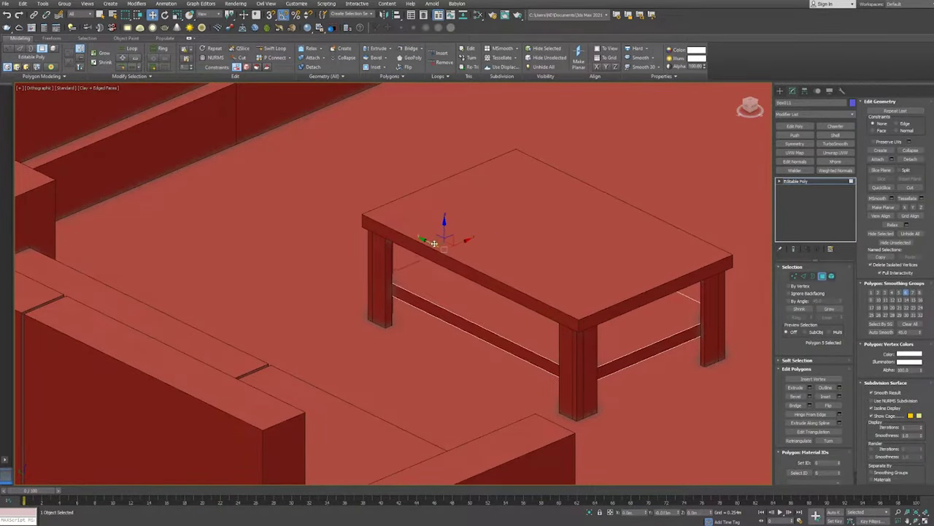
pyautogui.moveTo(637, 266)
pyautogui.keyDown('alt'); pyautogui.mouseDown(button='middle')
pyautogui.moveTo(667, 273)
pyautogui.moveTo(757, 259)
pyautogui.mouseUp(button='middle'); pyautogui.keyUp('alt')
pyautogui.press('4')
# - Isolate the sofa pieces and combine them into one group
pyautogui.click(507, 327)
pyautogui.hotkey('alt', 'h')
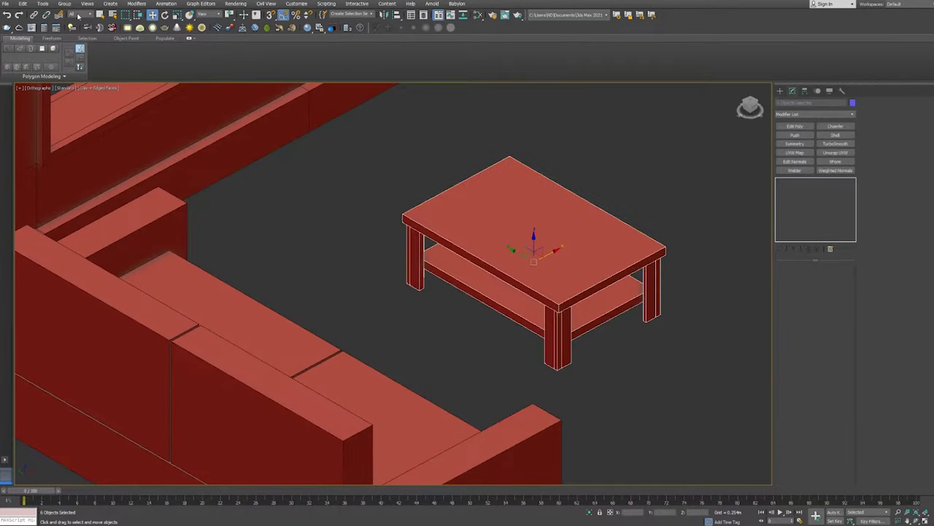
pyautogui.scroll(-3, 423, 309)
pyautogui.click(423, 309)
pyautogui.click(64, 4)
pyautogui.click(73, 13)
pyautogui.click(475, 273)
pyautogui.hotkey('alt', 'q')
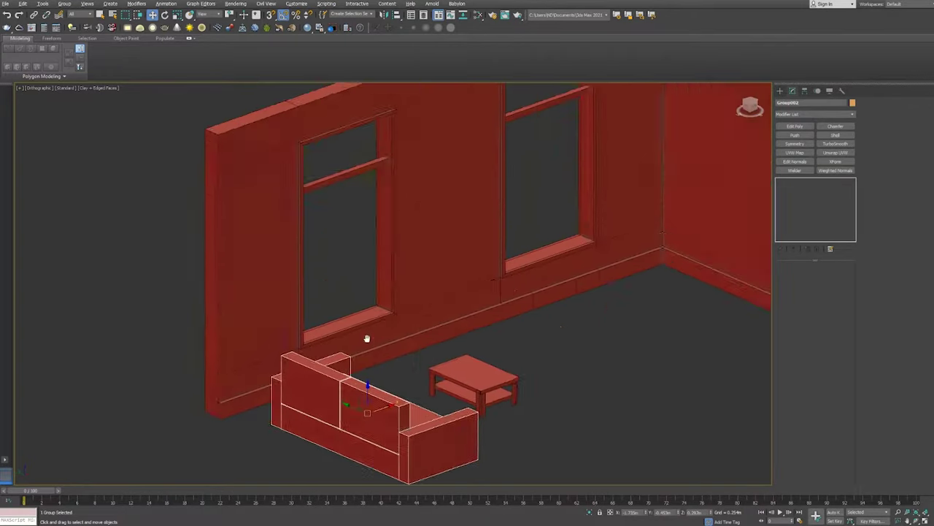
# - End isolation to show the whole room again
pyautogui.rightClick(525, 314)
pyautogui.click(544, 330)
pyautogui.scroll(2, 544, 330)
pyautogui.press('b')
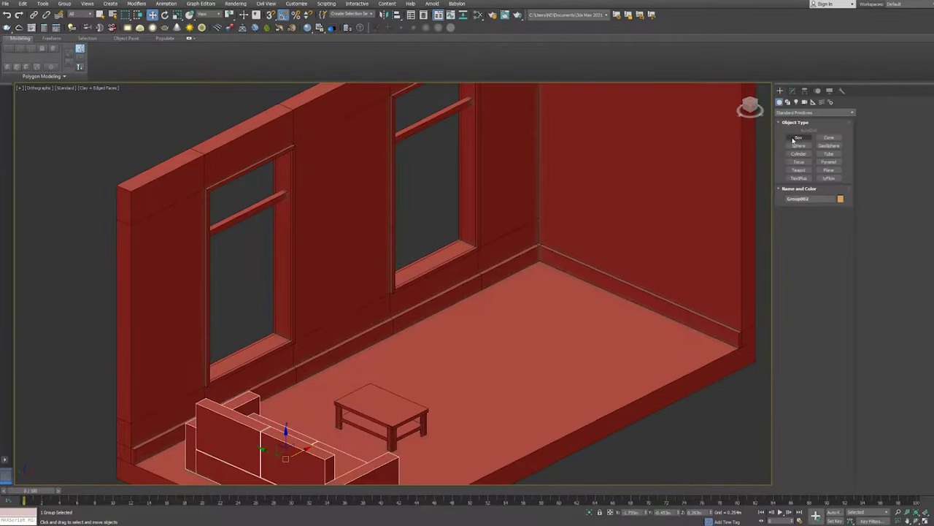
pyautogui.scroll(1, 548, 304)
# - Finish the long box on the floor and vertex-snap it against the far wall
pyautogui.scroll(1, 573, 243)
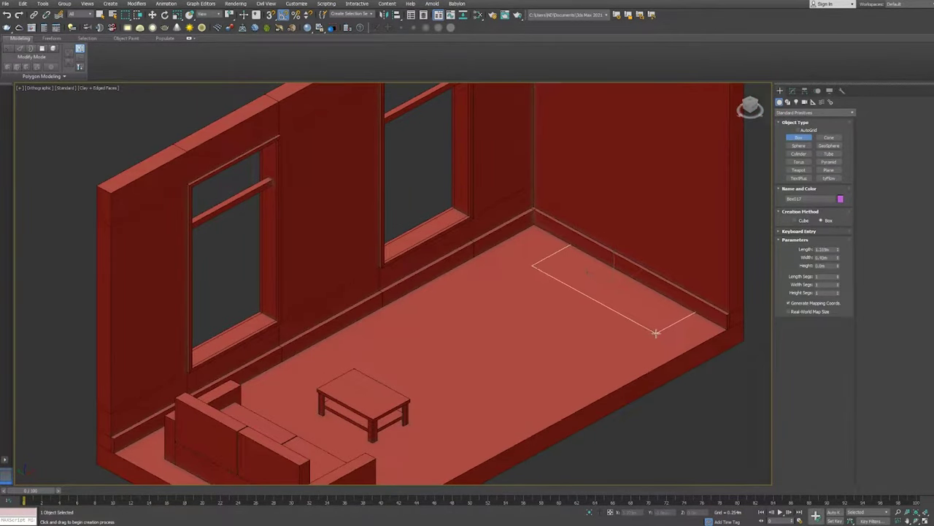
pyautogui.click(648, 300)
pyautogui.press('w')
pyautogui.moveTo(694, 313); pyautogui.dragTo(683, 277)
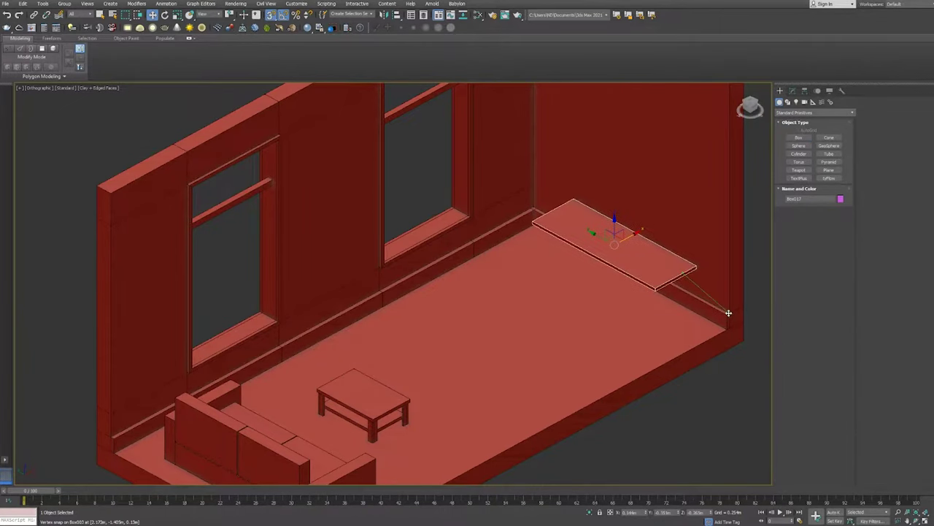
pyautogui.moveTo(728, 312); pyautogui.dragTo(726, 331, button='middle')
# - Convert the slab to Editable Poly and select its front face
pyautogui.click(792, 91)
pyautogui.rightClick(803, 181)
pyautogui.click(818, 252)
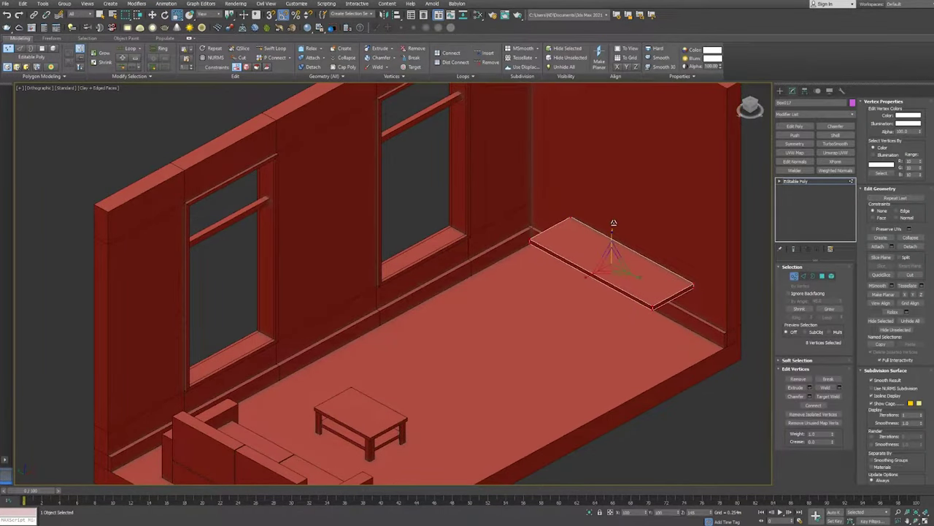
pyautogui.press('4')
pyautogui.click(663, 294)
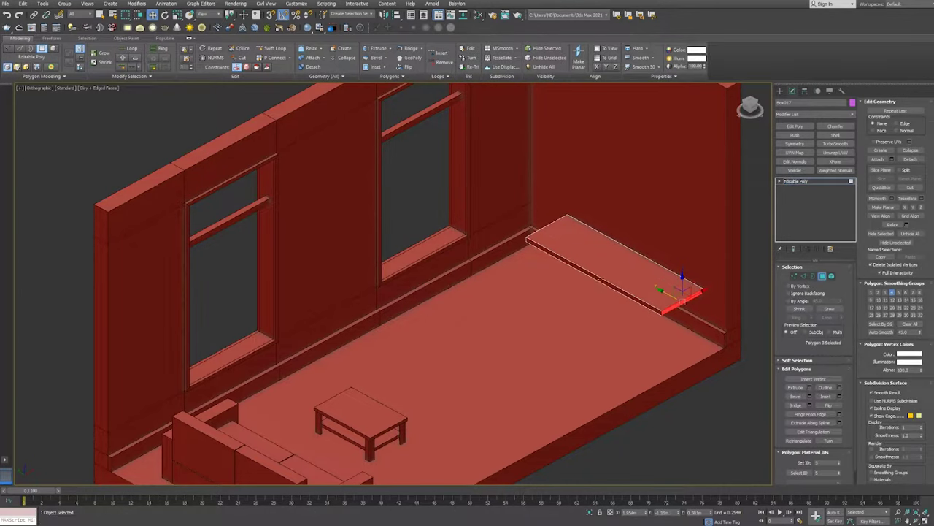
# - Create a small box under the slab's far end as a supporting block
pyautogui.click(780, 91)
pyautogui.click(799, 137)
pyautogui.scroll(2, 681, 330)
pyautogui.moveTo(653, 361); pyautogui.dragTo(705, 355)
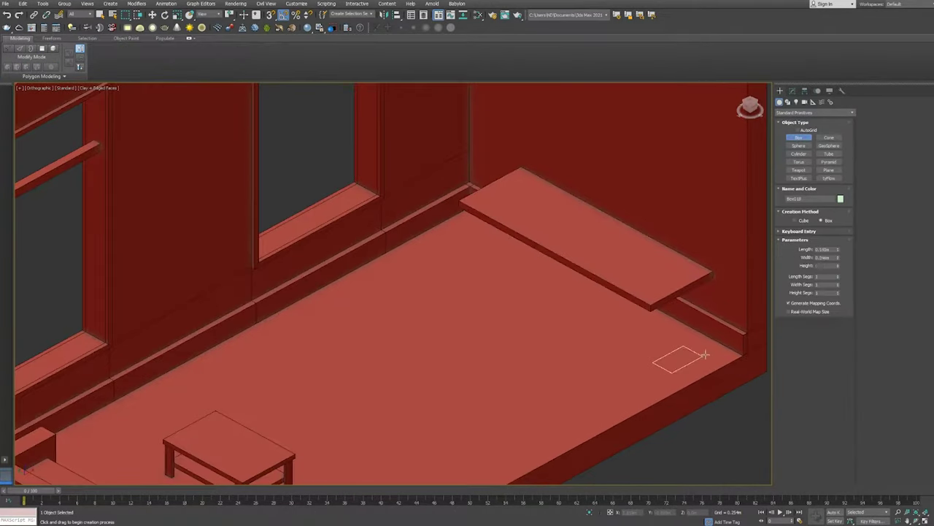
pyautogui.click(720, 282)
pyautogui.scroll(-2, 640, 257)
pyautogui.press('w')
pyautogui.click(640, 257)
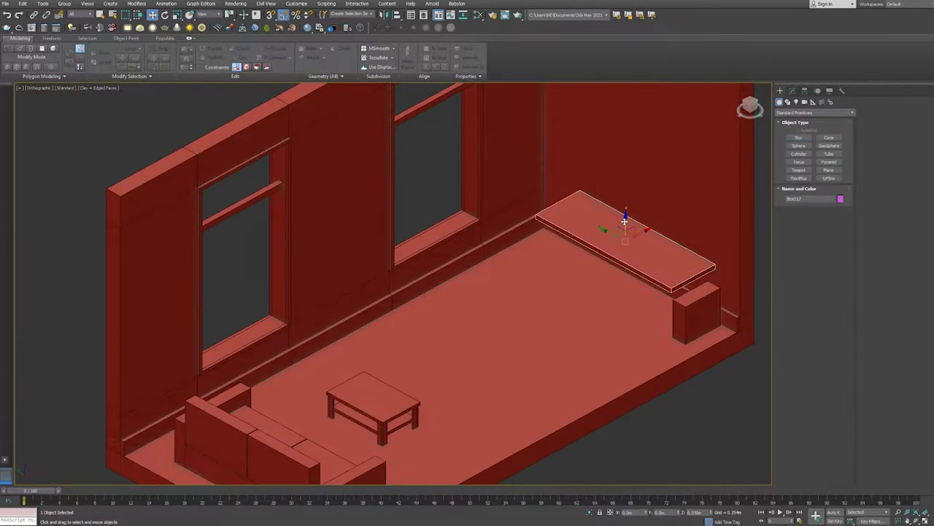
# - Draw the chair's profile line in the front view
pyautogui.press('f')
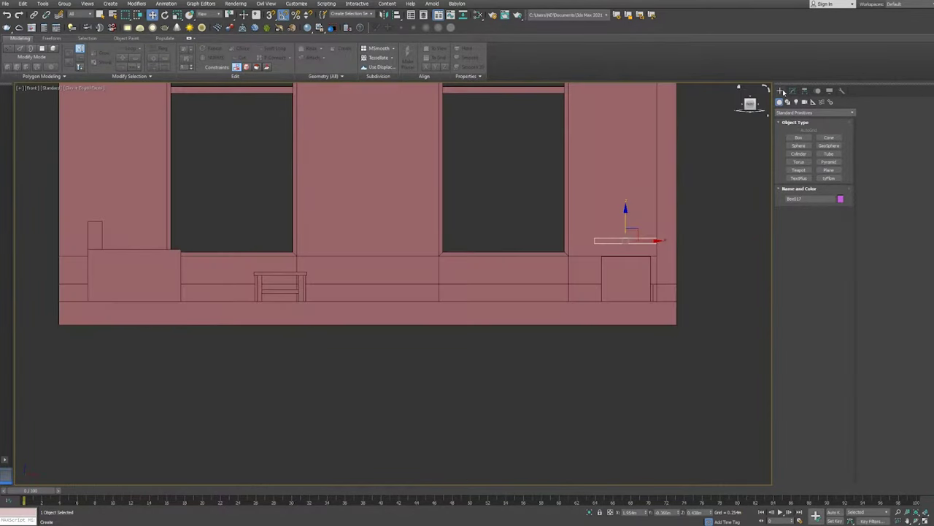
pyautogui.click(787, 101)
pyautogui.click(798, 143)
pyautogui.click(520, 234)
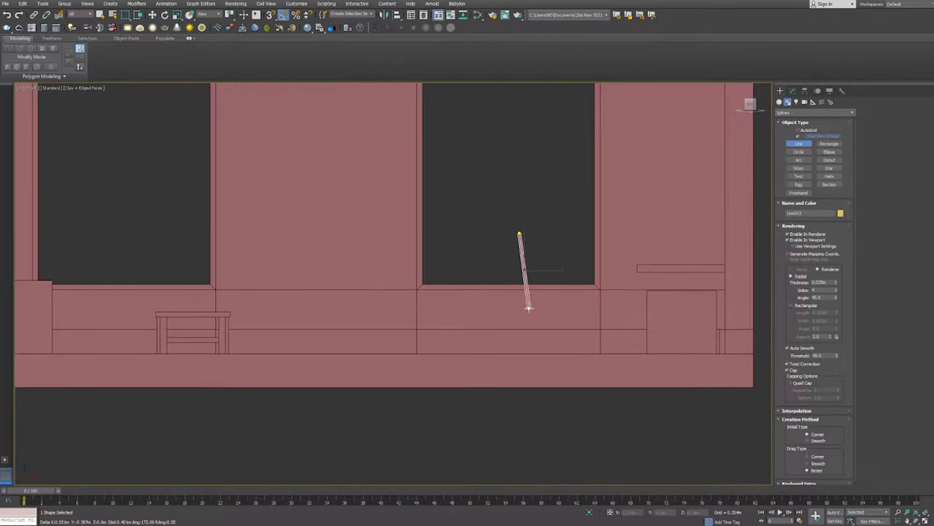
pyautogui.rightClick(591, 322)
# - Adjust the profile line's vertices, then convert the line to Editable Poly
pyautogui.click(792, 91)
pyautogui.rightClick(788, 181)
pyautogui.press('Escape')
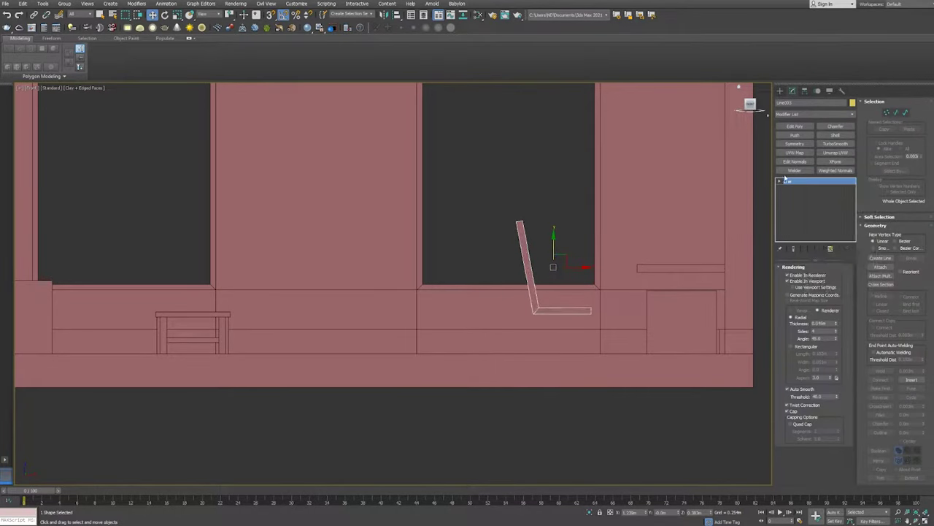
pyautogui.click(780, 181)
pyautogui.keyDown('alt'); pyautogui.moveTo(636, 344); pyautogui.dragTo(519, 336, button='middle'); pyautogui.keyUp('alt')
pyautogui.press('1')
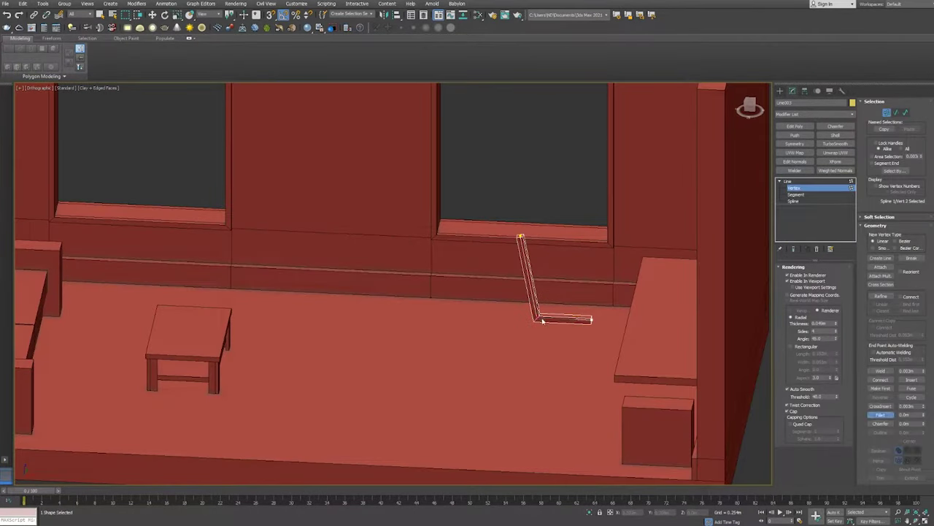
pyautogui.rightClick(795, 188)
pyautogui.click(825, 285)
pyautogui.click(815, 114)
# - Add a lattice deformation modifier and scale the chair shape wider
pyautogui.click(803, 313)
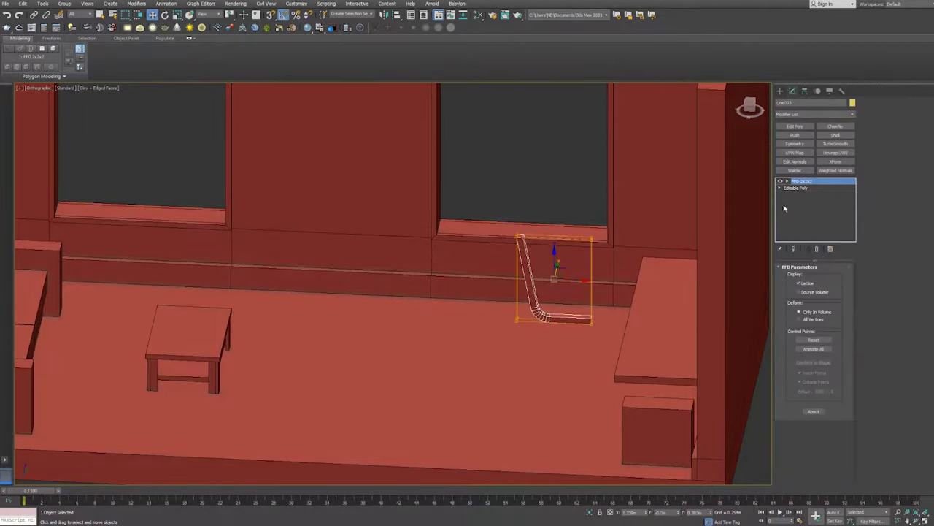
pyautogui.click(808, 188)
pyautogui.keyDown('alt'); pyautogui.moveTo(657, 328); pyautogui.dragTo(589, 289, button='middle'); pyautogui.keyUp('alt')
pyautogui.press('r')
pyautogui.moveTo(590, 293); pyautogui.dragTo(772, 331)
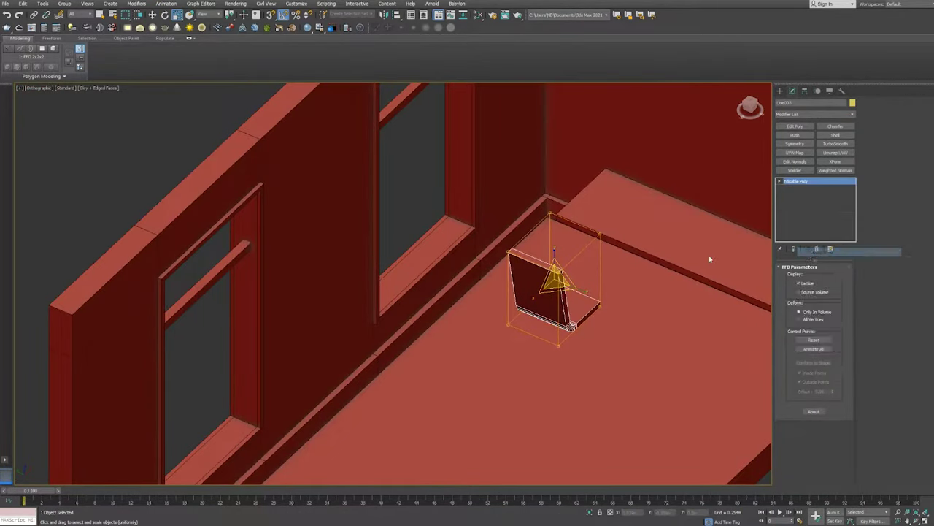
# - Isolate the chair frame with Alt+Q so only it shows
pyautogui.keyDown('alt'); pyautogui.moveTo(538, 273); pyautogui.dragTo(615, 309, button='middle'); pyautogui.keyUp('alt')
pyautogui.scroll(-3, 616, 309)
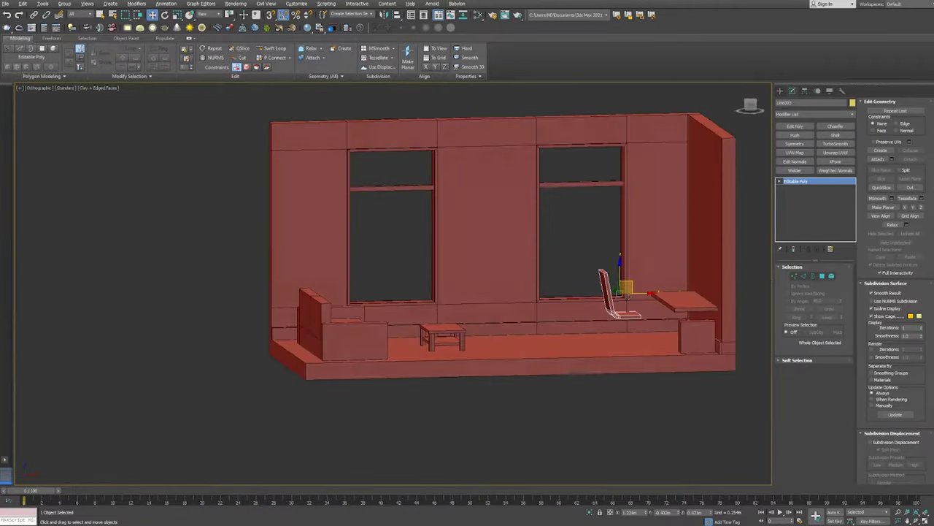
pyautogui.scroll(3, 620, 285)
pyautogui.press('1')
pyautogui.press('1')
pyautogui.hotkey('alt', 'q')
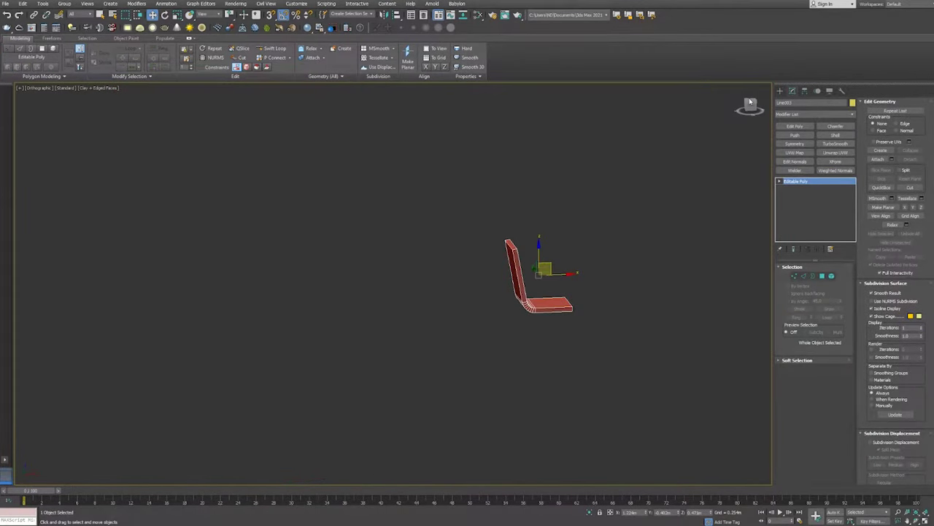
# - Switch the viewport to clay shading around the isolated chair frame
pyautogui.keyDown('alt'); pyautogui.moveTo(516, 268); pyautogui.dragTo(598, 281, button='middle'); pyautogui.keyUp('alt')
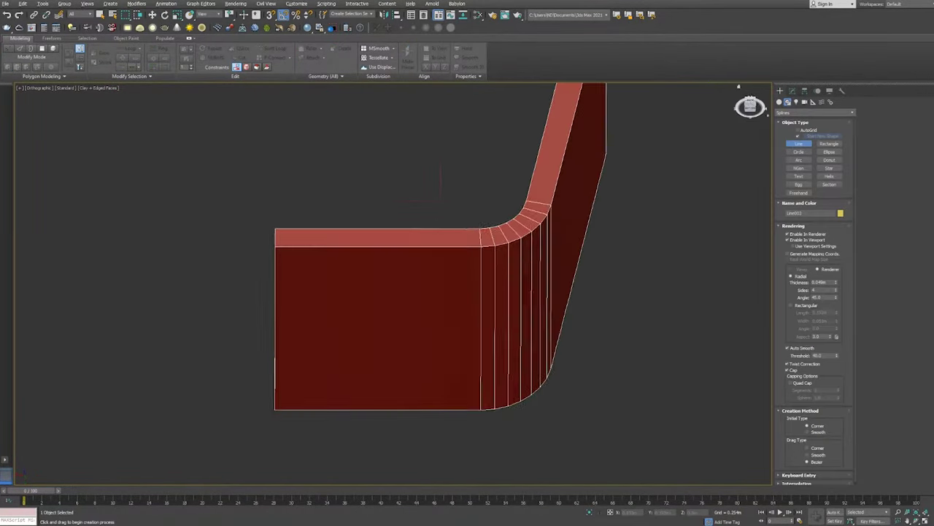
pyautogui.scroll(-5, 599, 281)
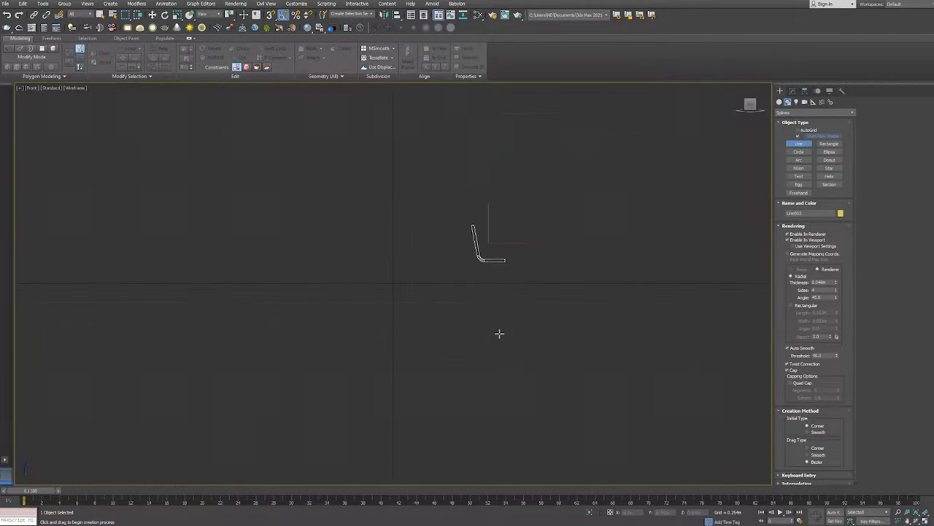
pyautogui.scroll(3, 499, 334)
pyautogui.click(73, 88)
pyautogui.click(95, 135)
# - Draw the L-shaped seat line and a leg line, then convert the leg to Editable Poly
pyautogui.click(569, 282)
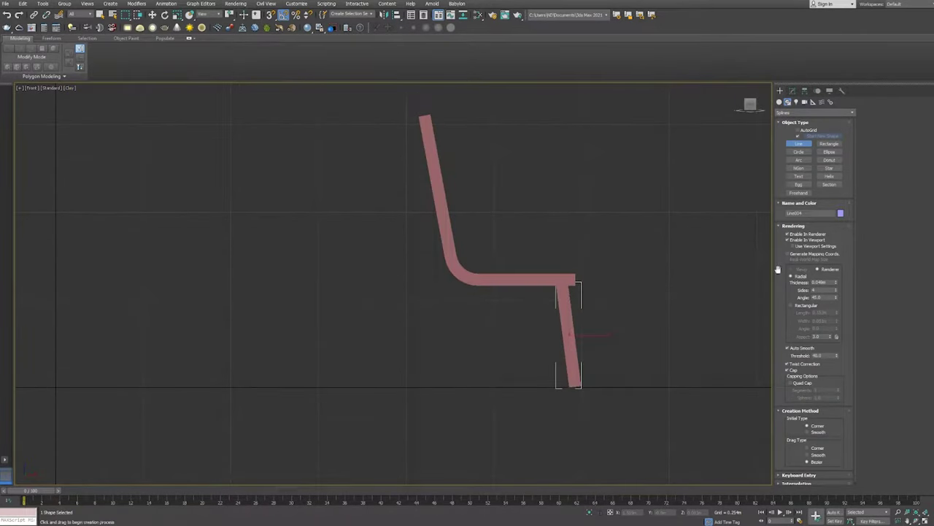
pyautogui.rightClick(582, 278)
pyautogui.click(579, 379)
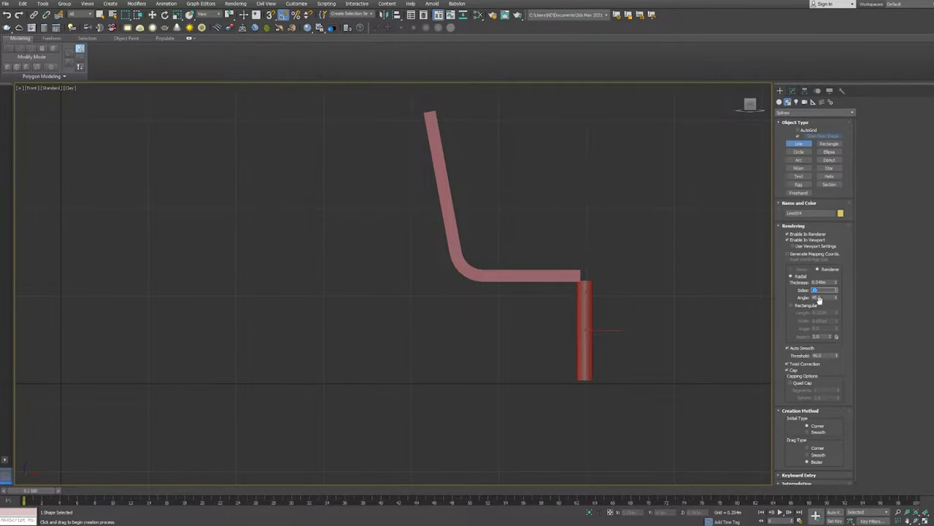
pyautogui.click(792, 90)
pyautogui.rightClick(796, 181)
pyautogui.click(825, 243)
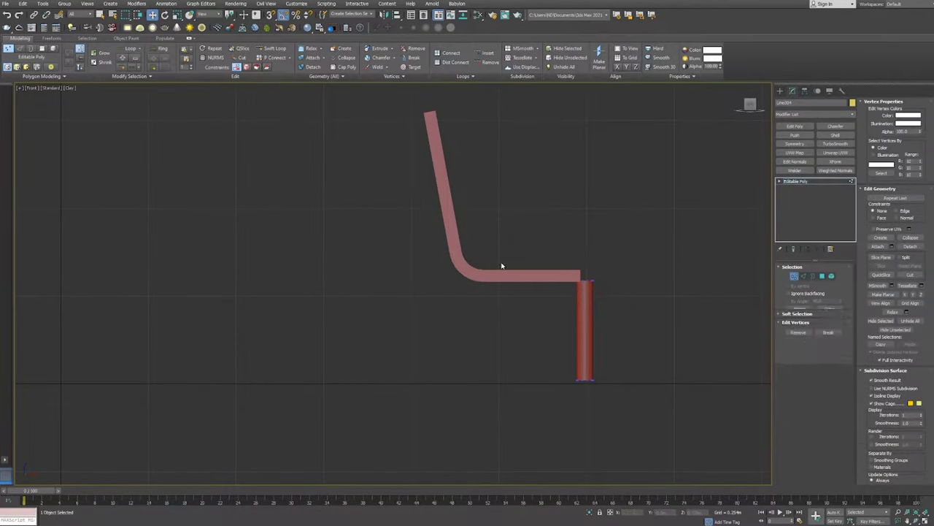
# - Select and shift the leg's top vertices to splay the leg outward
pyautogui.moveTo(526, 263); pyautogui.dragTo(623, 293)
pyautogui.keyDown('alt'); pyautogui.moveTo(623, 292); pyautogui.dragTo(533, 351, button='middle'); pyautogui.keyUp('alt')
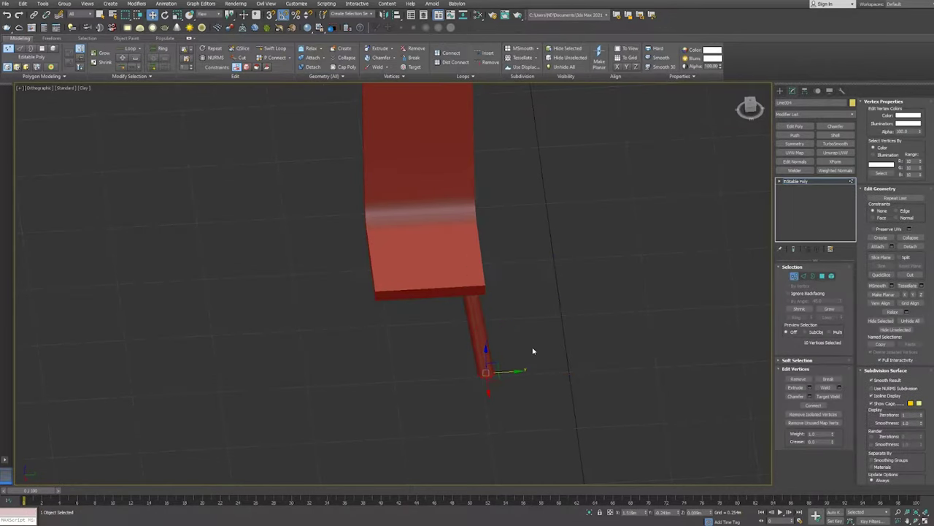
pyautogui.keyDown('alt'); pyautogui.moveTo(480, 420); pyautogui.dragTo(511, 345, button='middle'); pyautogui.keyUp('alt')
pyautogui.press('F3')
pyautogui.press('z')
pyautogui.press('t')
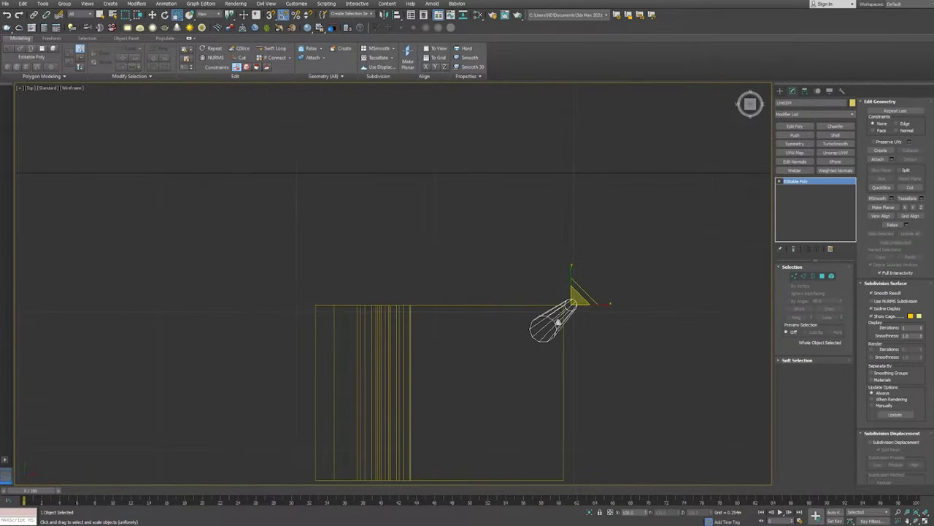
pyautogui.click(804, 276)
# - Adjust the leg's pivot and add two Symmetry modifiers to mirror it into four legs
pyautogui.click(804, 90)
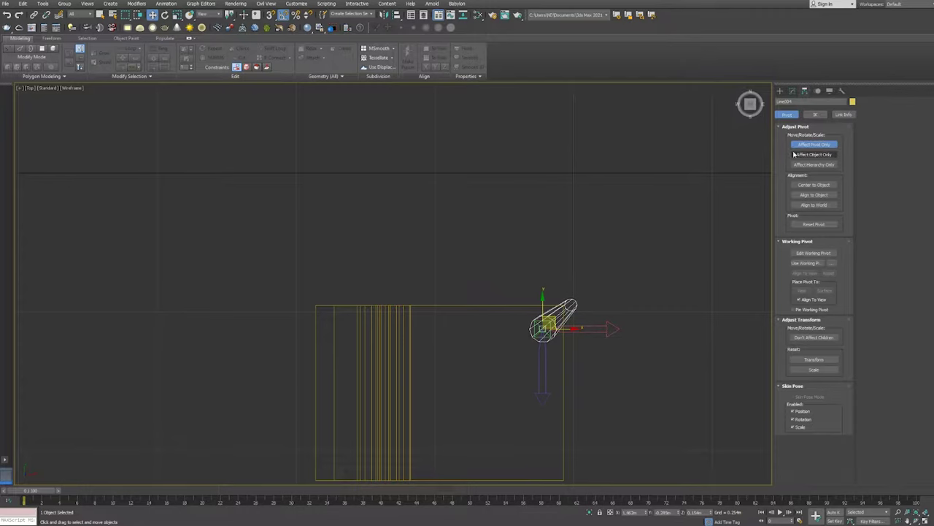
pyautogui.click(792, 91)
pyautogui.click(816, 113)
pyautogui.click(811, 241)
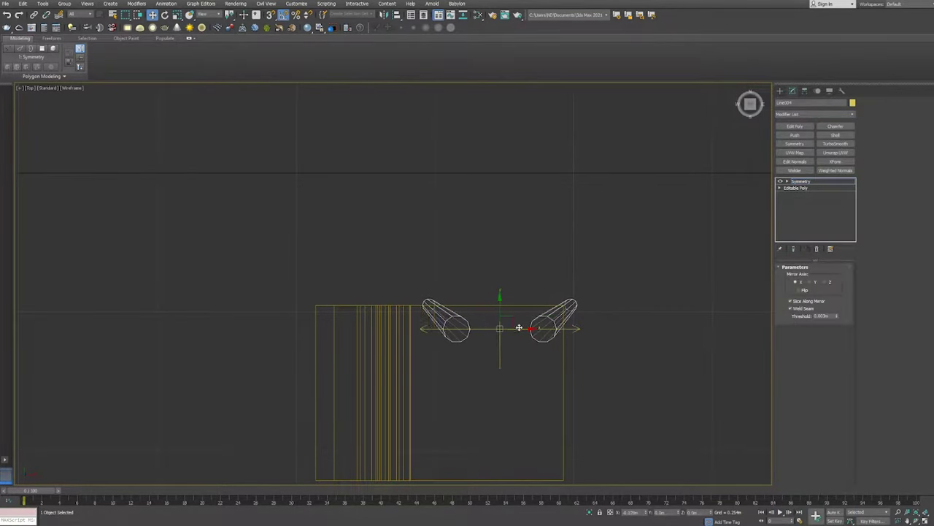
pyautogui.click(795, 143)
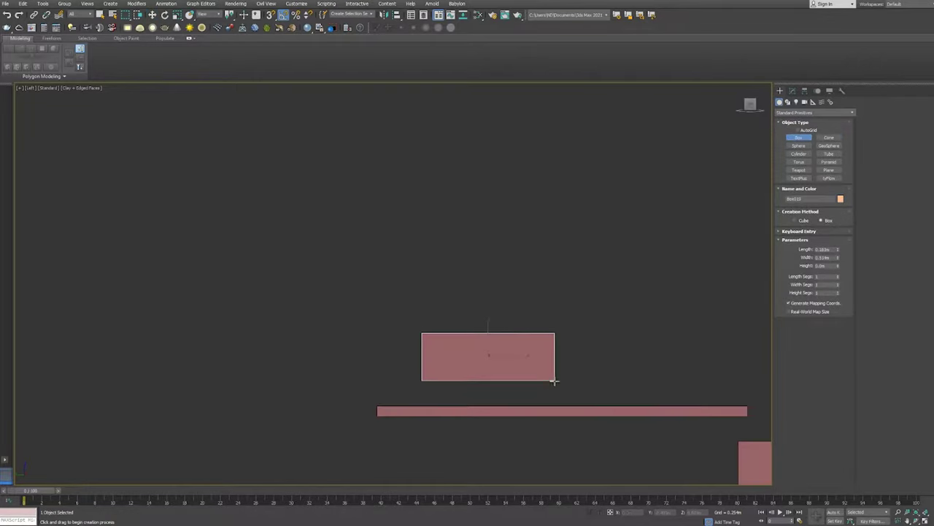
# - Clone the box beside itself to make two screen panels
pyautogui.press('w')
pyautogui.keyDown('shift'); pyautogui.moveTo(513, 364); pyautogui.dragTo(667, 368); pyautogui.keyUp('shift')
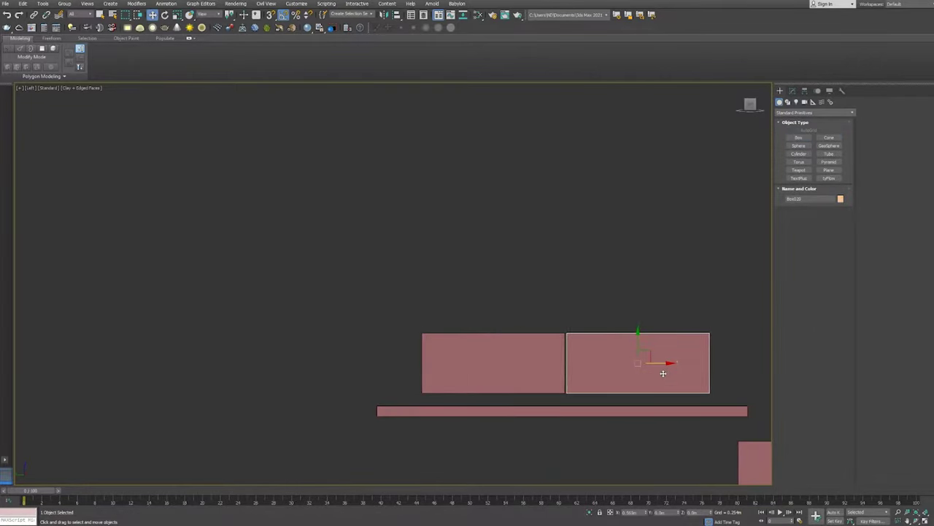
pyautogui.keyDown('alt'); pyautogui.moveTo(667, 367); pyautogui.dragTo(584, 333, button='middle'); pyautogui.keyUp('alt')
pyautogui.press('z')
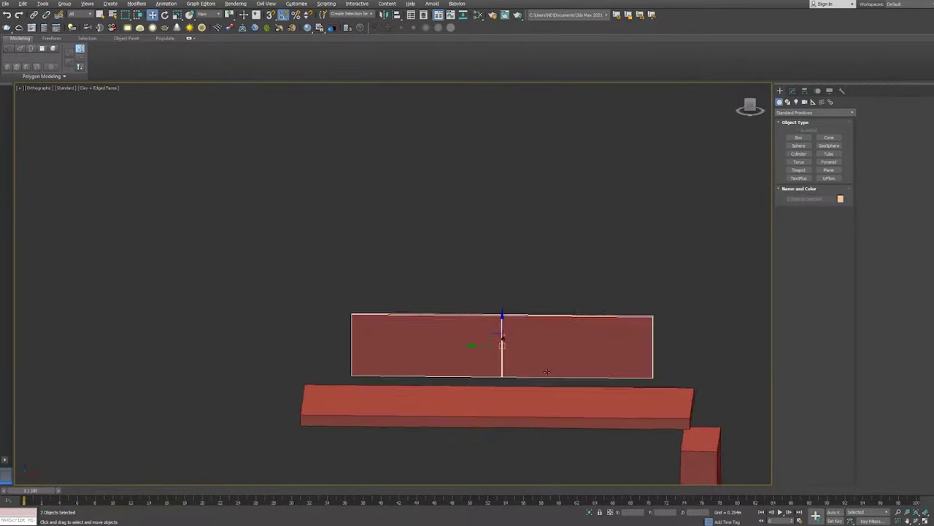
pyautogui.keyDown('alt'); pyautogui.moveTo(683, 172); pyautogui.dragTo(675, 137, button='middle'); pyautogui.keyUp('alt')
# - Draw a post line between the screens and move it into place behind them
pyautogui.press('l')
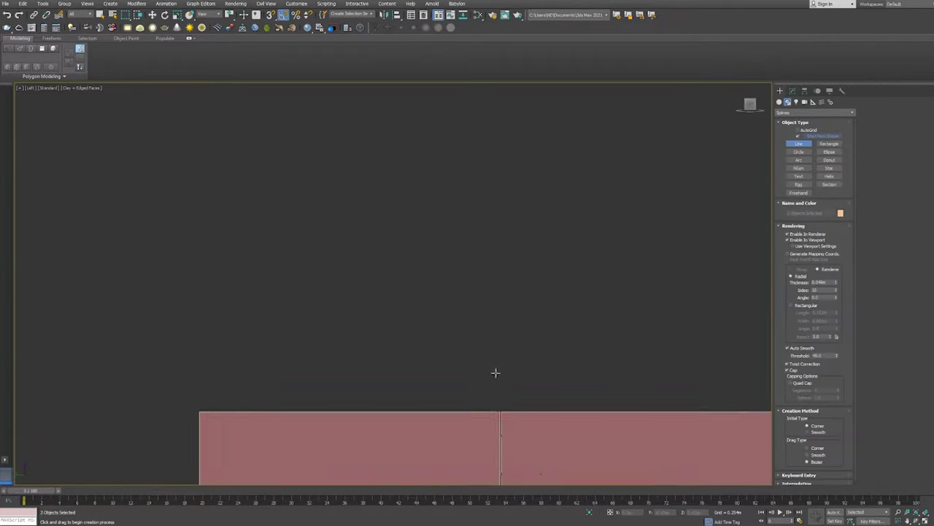
pyautogui.click(524, 405)
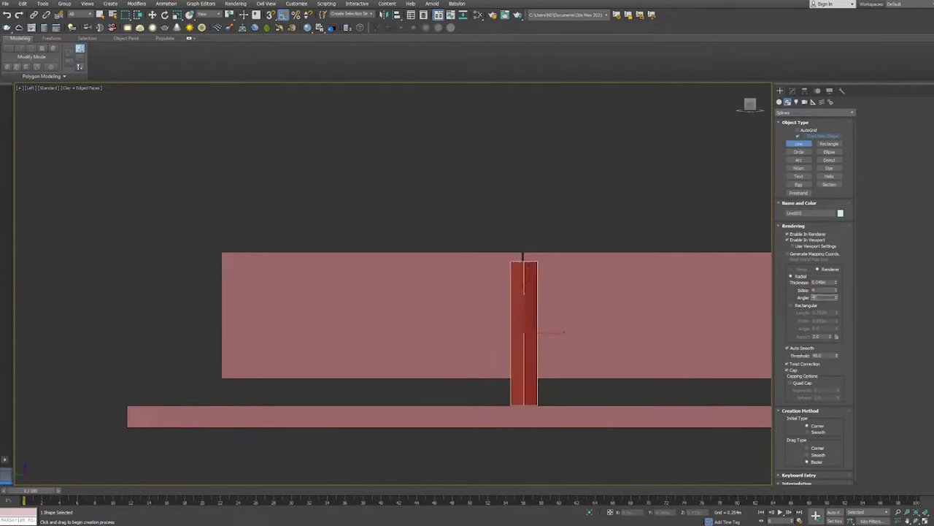
pyautogui.rightClick(564, 332)
pyautogui.keyDown('alt'); pyautogui.moveTo(564, 332); pyautogui.dragTo(557, 242, button='middle'); pyautogui.keyUp('alt')
pyautogui.press('w')
pyautogui.scroll(5, 630, 226)
pyautogui.keyDown('alt'); pyautogui.moveTo(425, 285); pyautogui.dragTo(468, 276, button='middle'); pyautogui.keyUp('alt')
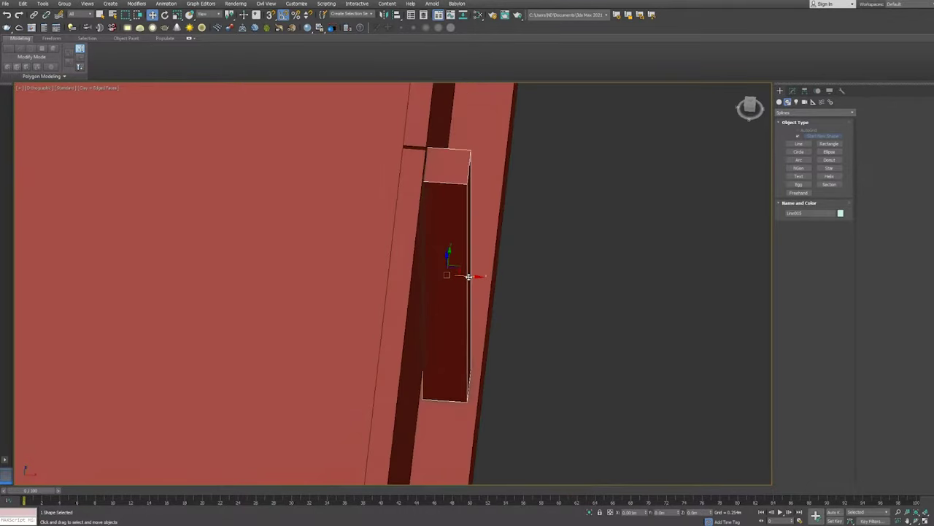
pyautogui.scroll(-5, 468, 276)
pyautogui.keyDown('alt'); pyautogui.moveTo(584, 219); pyautogui.dragTo(692, 153, button='middle'); pyautogui.keyUp('alt')
# - Convert the post to Editable Poly and extrude its bottom polygon loop into a base
pyautogui.click(793, 91)
pyautogui.rightClick(803, 181)
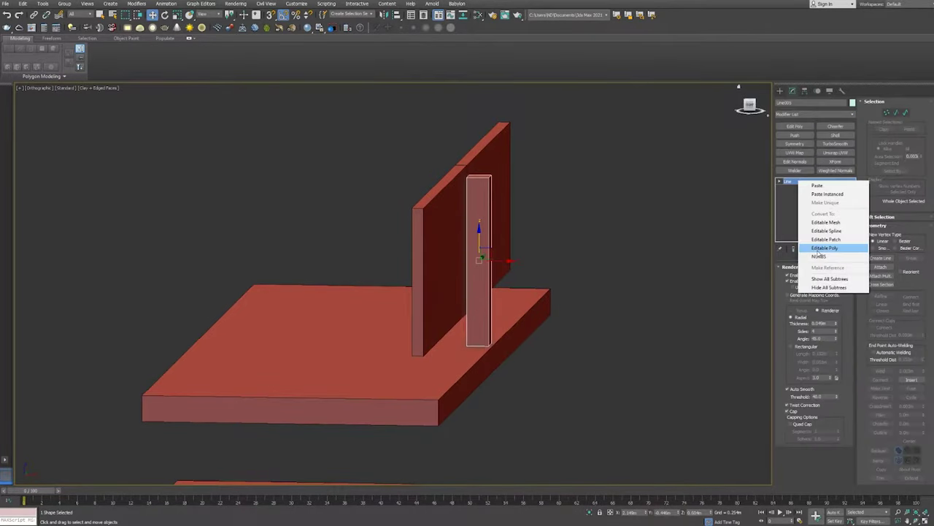
pyautogui.click(811, 246)
pyautogui.press('z')
pyautogui.press('4')
pyautogui.hotkey('ctrl', 'a')
pyautogui.doubleClick(527, 326)
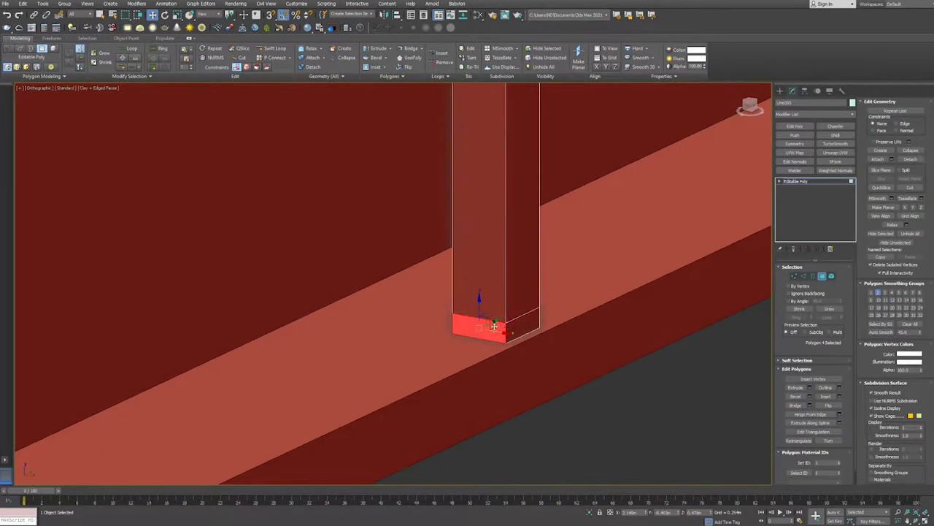
pyautogui.hotkey('shift', 'e')
pyautogui.moveTo(407, 299); pyautogui.dragTo(410, 309)
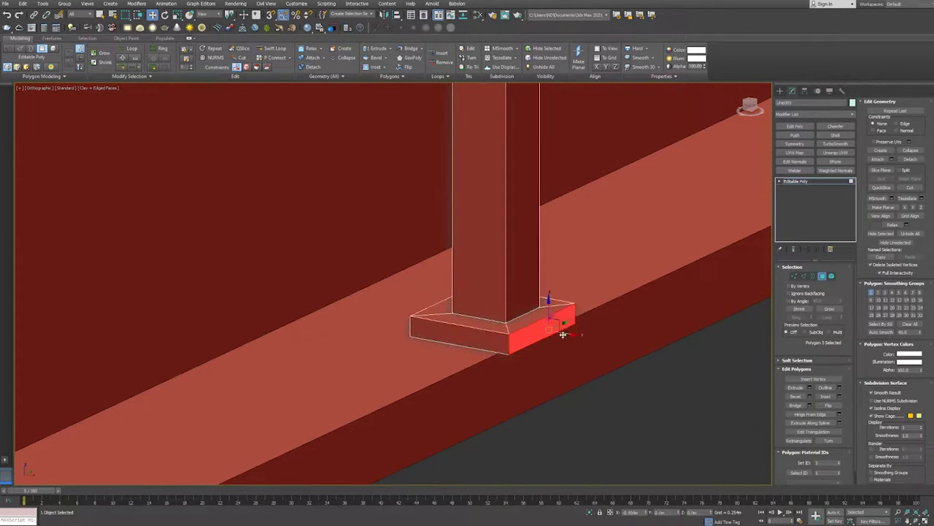
pyautogui.scroll(-5, 563, 335)
pyautogui.keyDown('alt'); pyautogui.moveTo(563, 334); pyautogui.dragTo(617, 126, button='middle'); pyautogui.keyUp('alt')
# - Inset the front faces of both screens to form bezels
pyautogui.press('4')
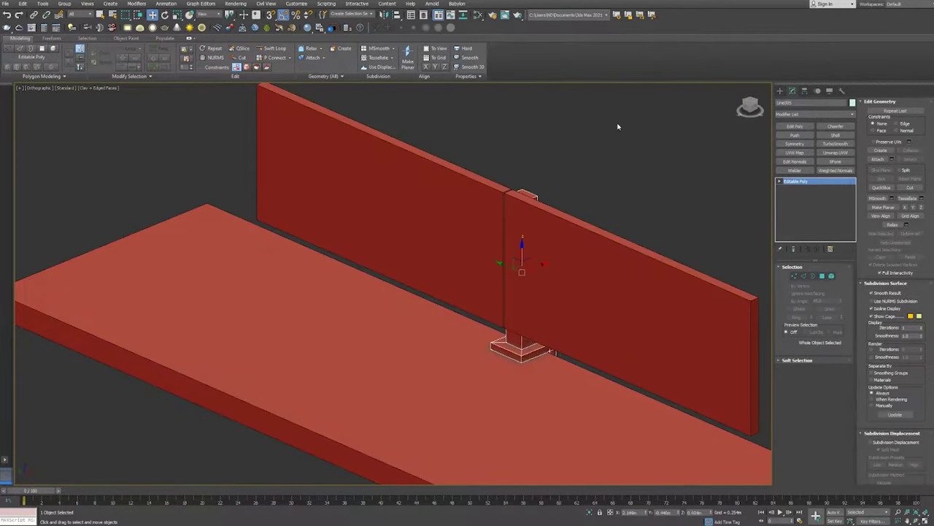
pyautogui.click(553, 352)
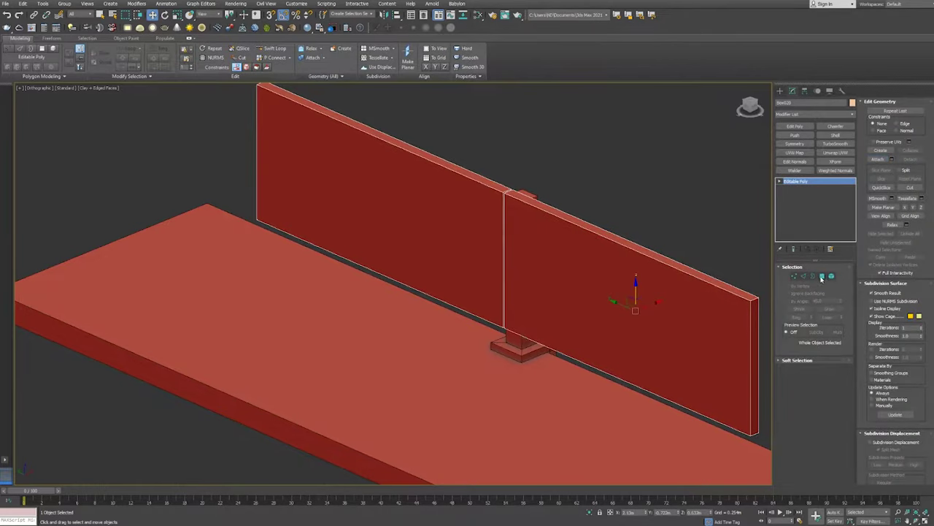
pyautogui.click(821, 277)
pyautogui.keyDown('shift'); pyautogui.click(443, 52); pyautogui.keyUp('shift')
pyautogui.click(393, 309)
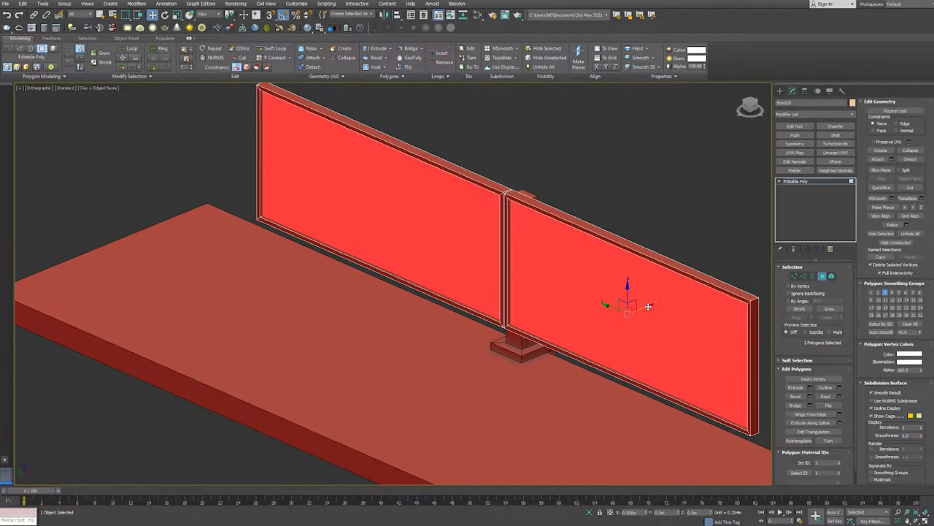
pyautogui.press('4')
pyautogui.scroll(-2, 755, 233)
pyautogui.click(780, 91)
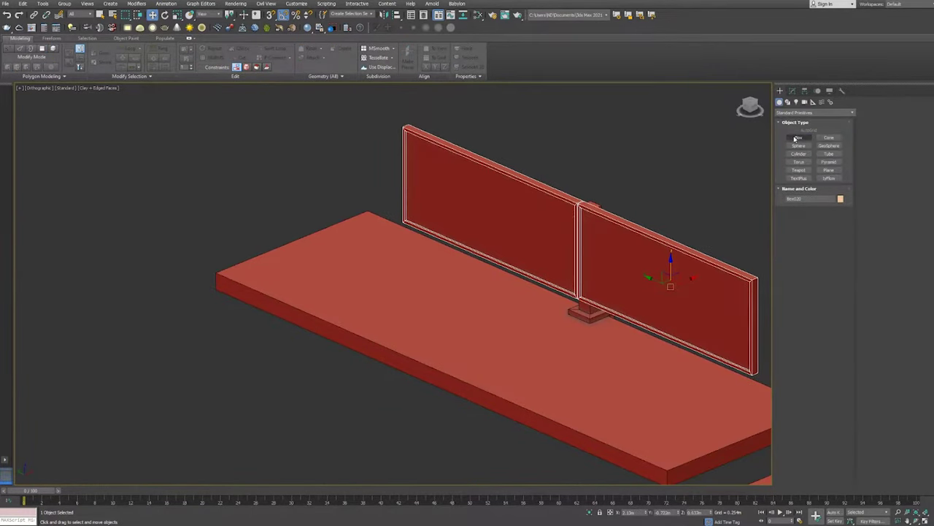
# - Create a new speaker box and convert it to Editable Poly
pyautogui.click(797, 138)
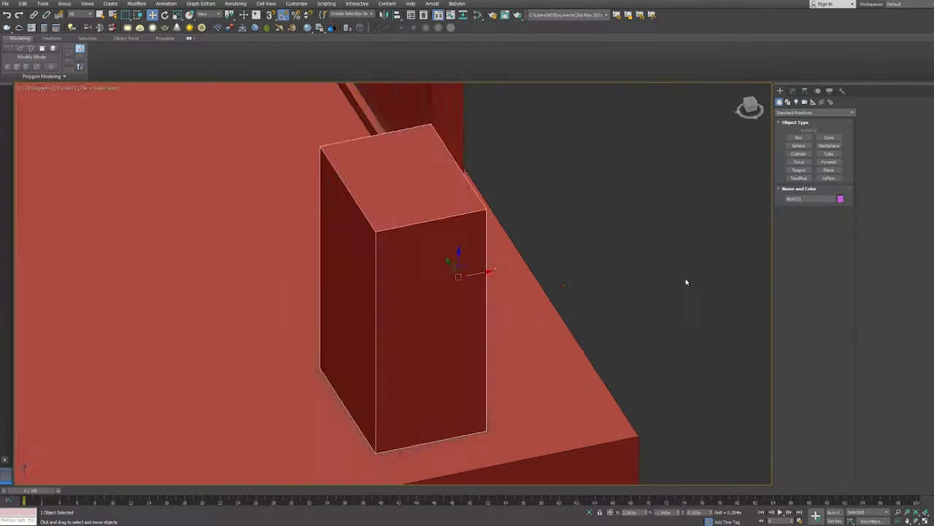
pyautogui.scroll(-5, 686, 282)
pyautogui.click(793, 90)
pyautogui.scroll(2, 713, 274)
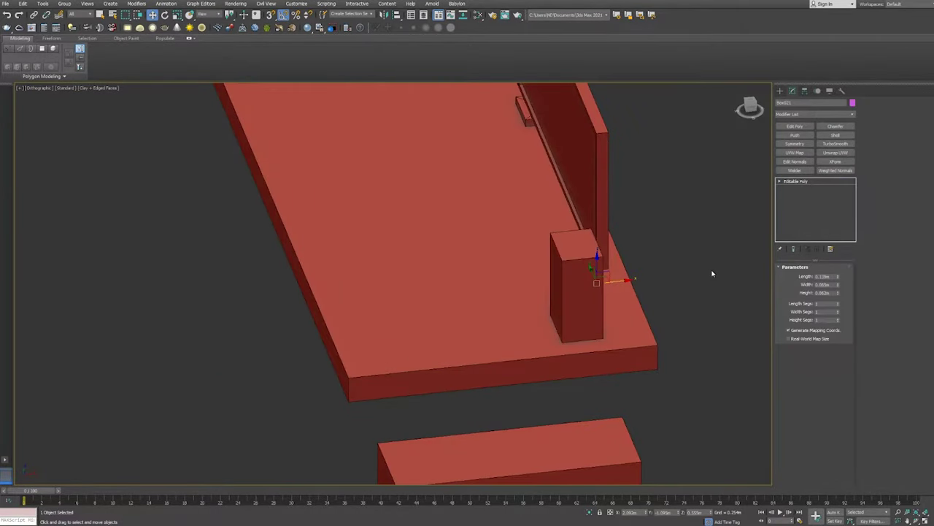
pyautogui.press('l')
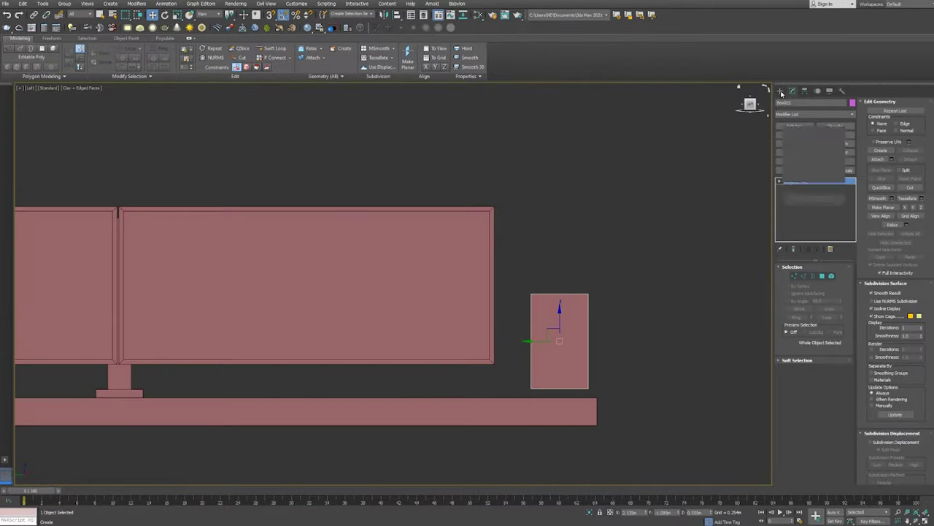
# - Add a torus ring beside the box for the speaker cone, undoing an extra clone
pyautogui.click(779, 91)
pyautogui.click(798, 162)
pyautogui.moveTo(637, 341); pyautogui.dragTo(647, 355)
pyautogui.click(646, 355)
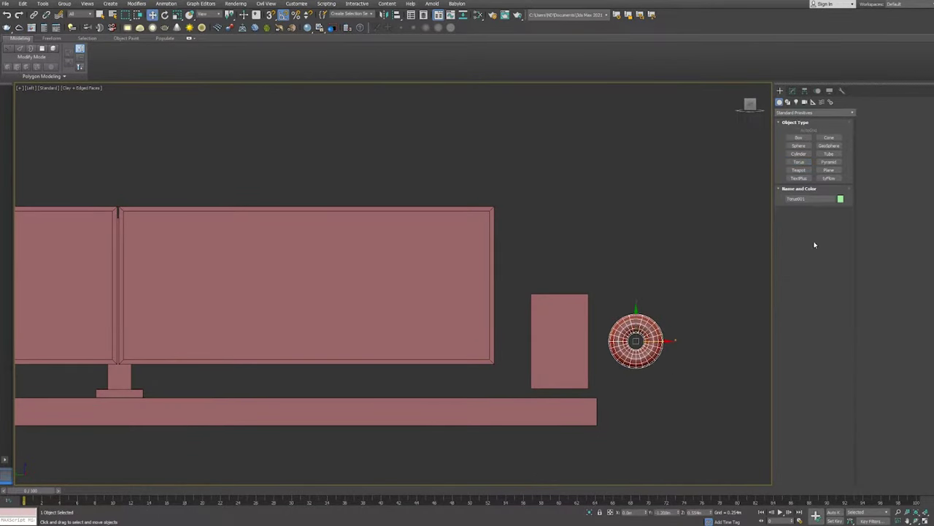
pyautogui.click(792, 91)
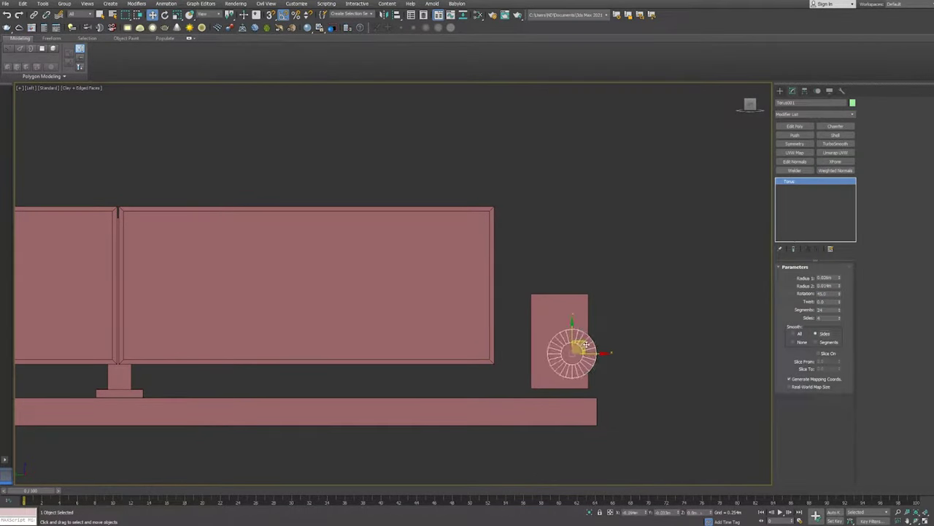
pyautogui.scroll(2, 584, 357)
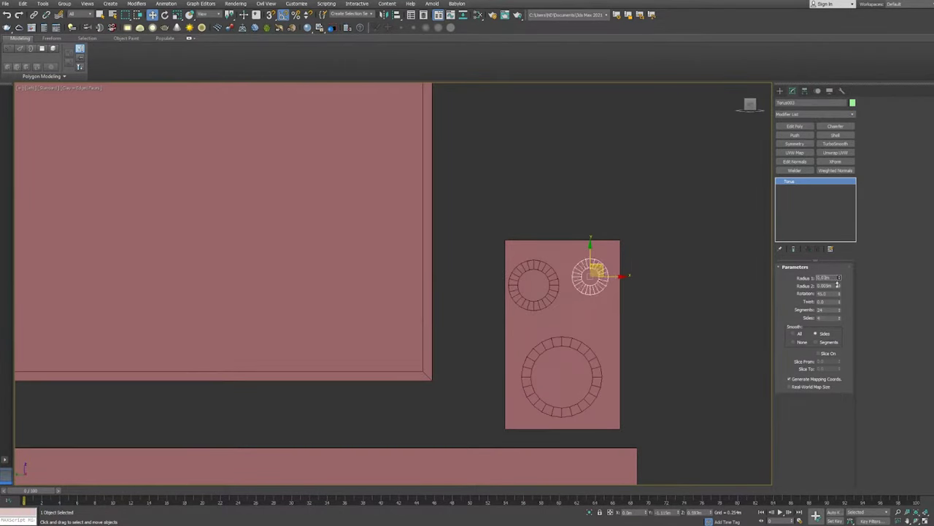
pyautogui.hotkey('ctrl', 'z')
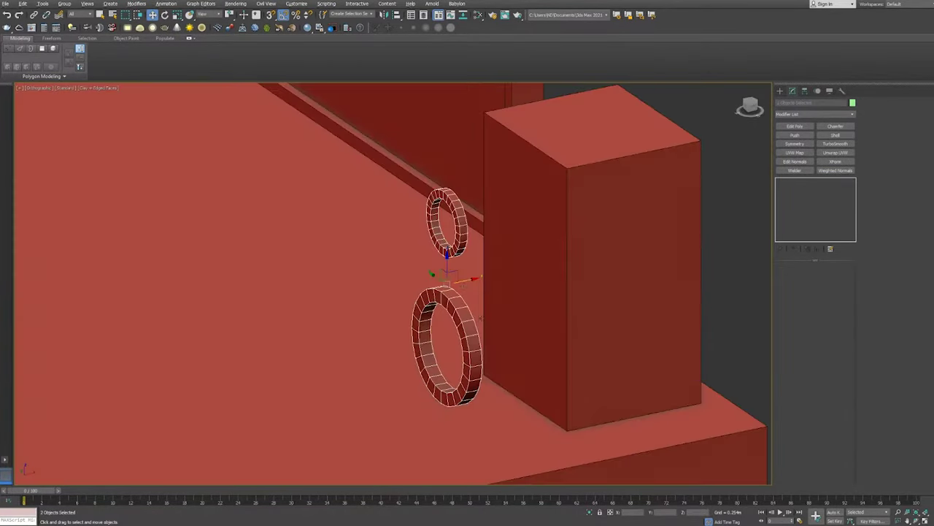
# - Shift-drag a copy of the speaker to the desk's left end
pyautogui.scroll(-5, 394, 284)
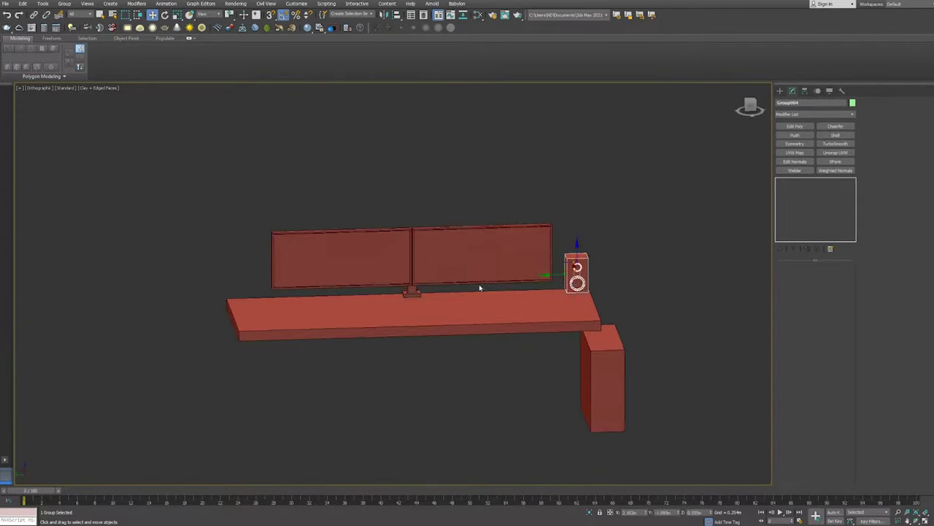
pyautogui.keyDown('shift'); pyautogui.moveTo(574, 267); pyautogui.dragTo(253, 274); pyautogui.keyUp('shift')
pyautogui.keyDown('alt'); pyautogui.moveTo(254, 274); pyautogui.dragTo(377, 316, button='middle'); pyautogui.keyUp('alt')
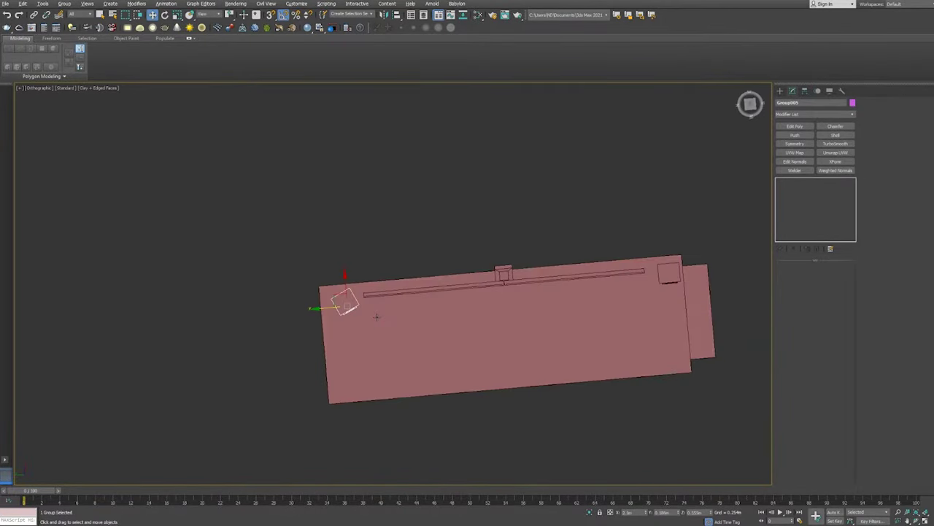
pyautogui.hotkey('shift', 'z')
# - Convert the block under the desk to Editable Poly and enter vertex editing
pyautogui.click(524, 279)
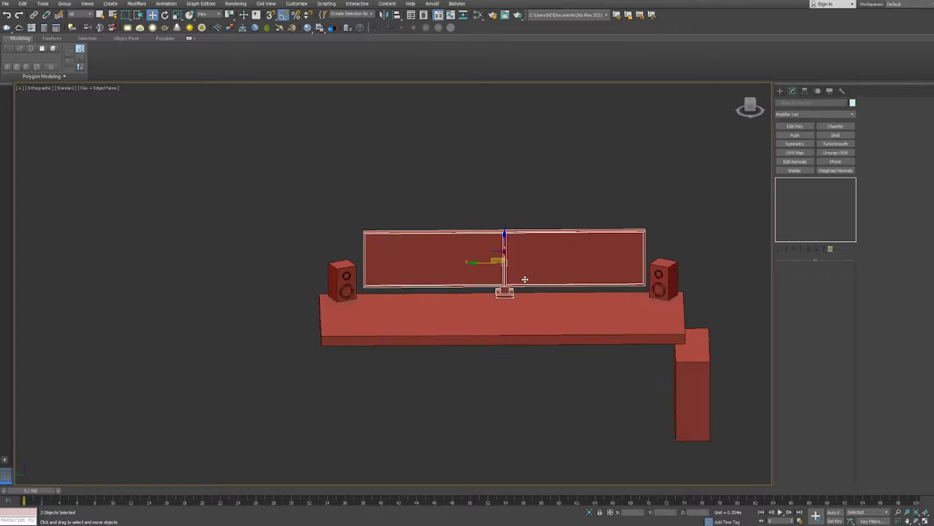
pyautogui.click(678, 391)
pyautogui.rightClick(803, 183)
pyautogui.click(823, 236)
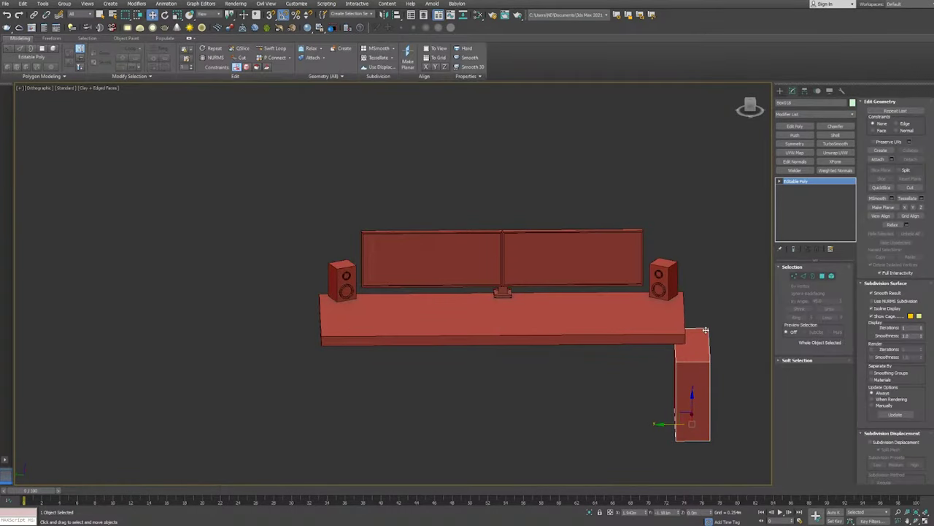
pyautogui.click(794, 276)
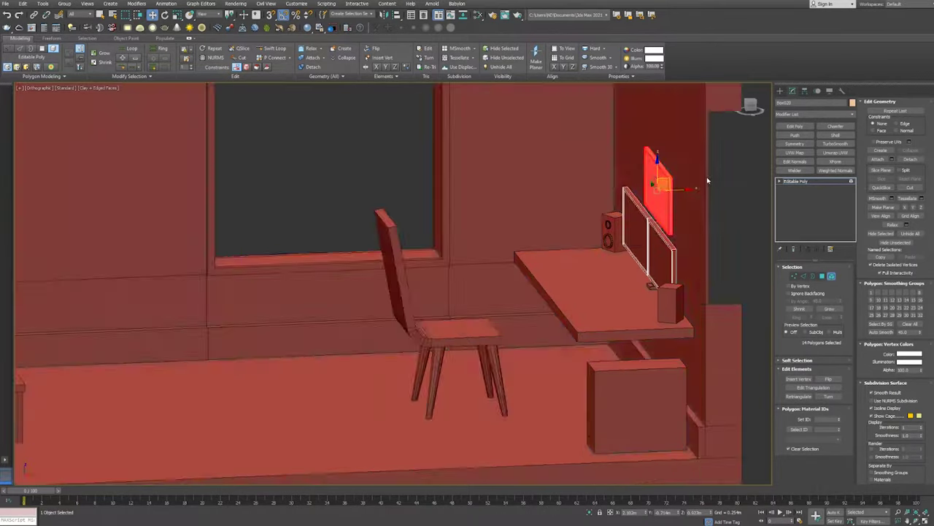
# - Frame the desk up close, then select the desk and its top face
pyautogui.moveTo(707, 180)
pyautogui.keyDown('alt'); pyautogui.mouseDown(button='middle')
pyautogui.moveTo(565, 246)
pyautogui.moveTo(567, 187)
pyautogui.mouseUp(button='middle'); pyautogui.keyUp('alt')
pyautogui.scroll(-5, 588, 204)
pyautogui.moveTo(593, 231); pyautogui.dragTo(655, 253, button='middle')
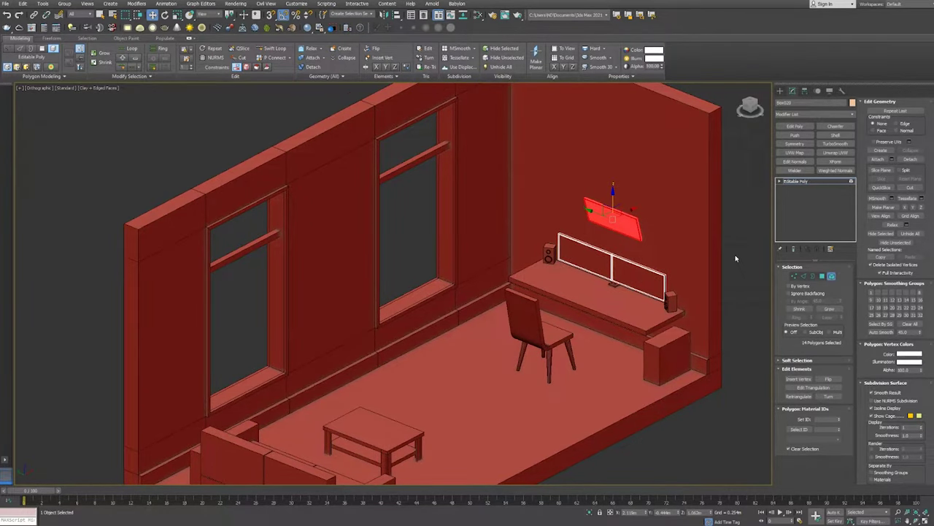
pyautogui.scroll(5, 736, 258)
pyautogui.moveTo(736, 257)
pyautogui.keyDown('alt'); pyautogui.mouseDown(button='middle')
pyautogui.moveTo(649, 244)
pyautogui.moveTo(552, 257)
pyautogui.mouseUp(button='middle'); pyautogui.keyUp('alt')
pyautogui.click(650, 244)
pyautogui.press('4')
pyautogui.click(649, 244)
pyautogui.press('1')
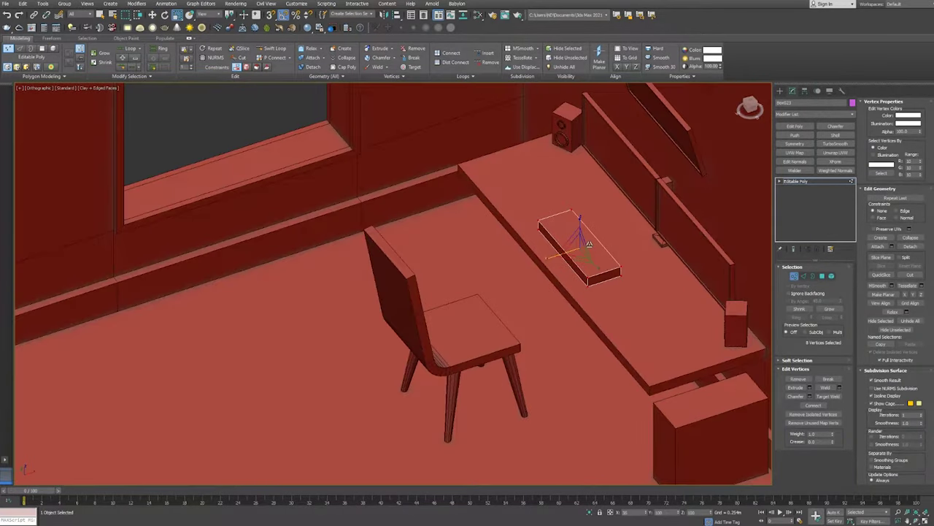
pyautogui.scroll(4, 595, 254)
pyautogui.press('2')
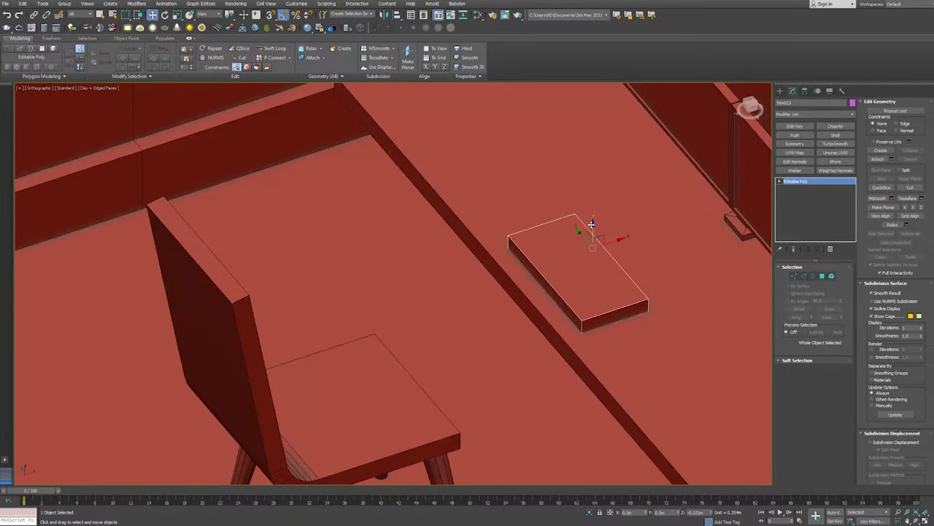
pyautogui.scroll(-3, 574, 274)
# - Shift-clone the keyboard box beside it and scale the copy into a small mouse block
pyautogui.keyDown('shift'); pyautogui.moveTo(553, 244); pyautogui.dragTo(720, 309); pyautogui.keyUp('shift')
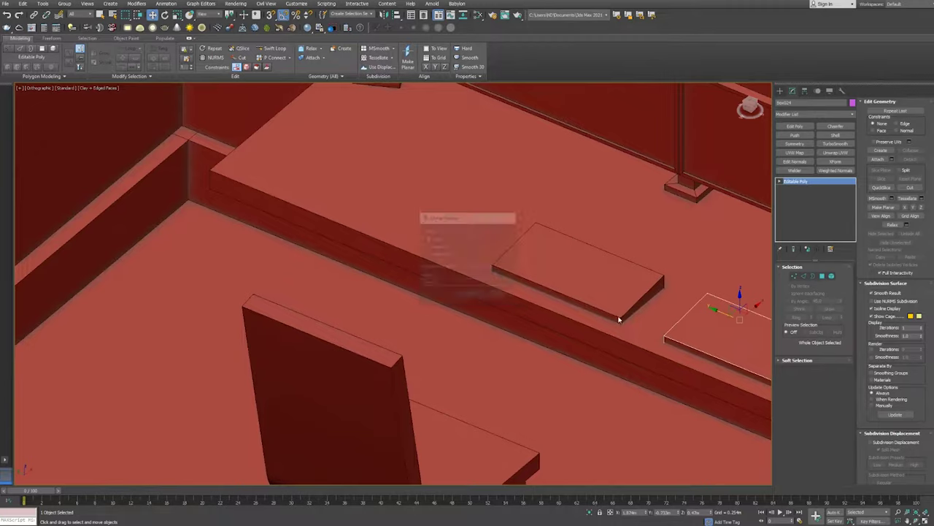
pyautogui.press('Return')
pyautogui.keyDown('alt'); pyautogui.moveTo(719, 309); pyautogui.dragTo(657, 306, button='middle'); pyautogui.keyUp('alt')
pyautogui.press('1')
pyautogui.moveTo(770, 303); pyautogui.dragTo(712, 361)
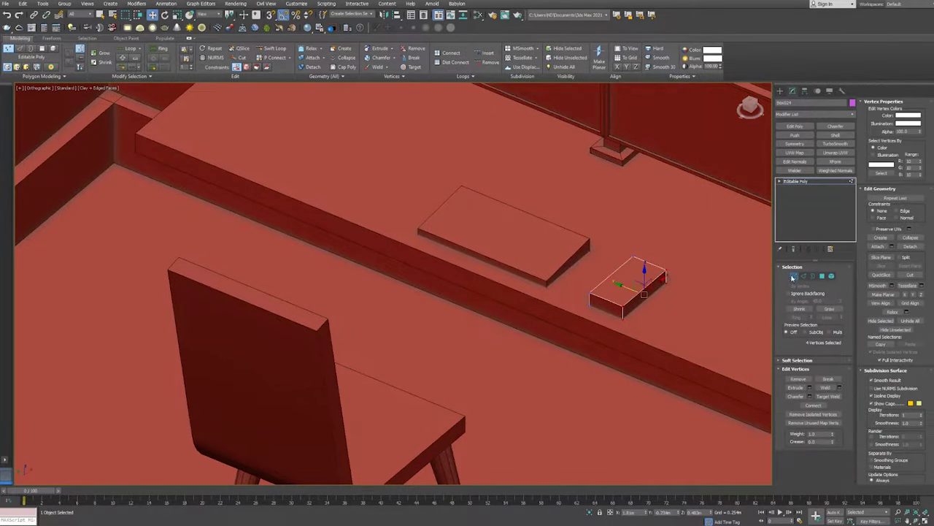
pyautogui.click(793, 278)
pyautogui.press('r')
# - Draw a gridded Plane on the floor under the chair
pyautogui.scroll(-5, 665, 314)
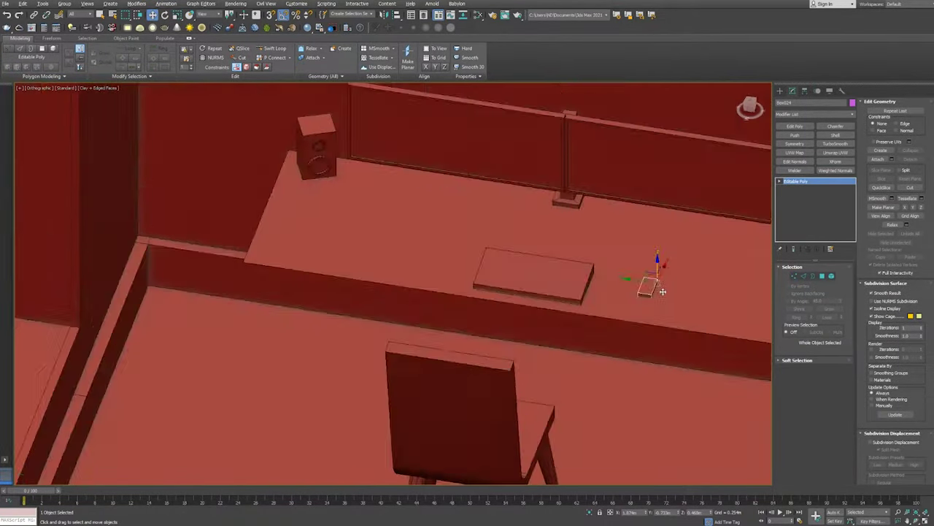
pyautogui.scroll(-3, 664, 314)
pyautogui.click(780, 90)
pyautogui.click(829, 170)
pyautogui.scroll(3, 511, 292)
pyautogui.moveTo(425, 275)
pyautogui.mouseDown()
pyautogui.moveTo(753, 305)
pyautogui.moveTo(747, 281)
pyautogui.mouseUp()
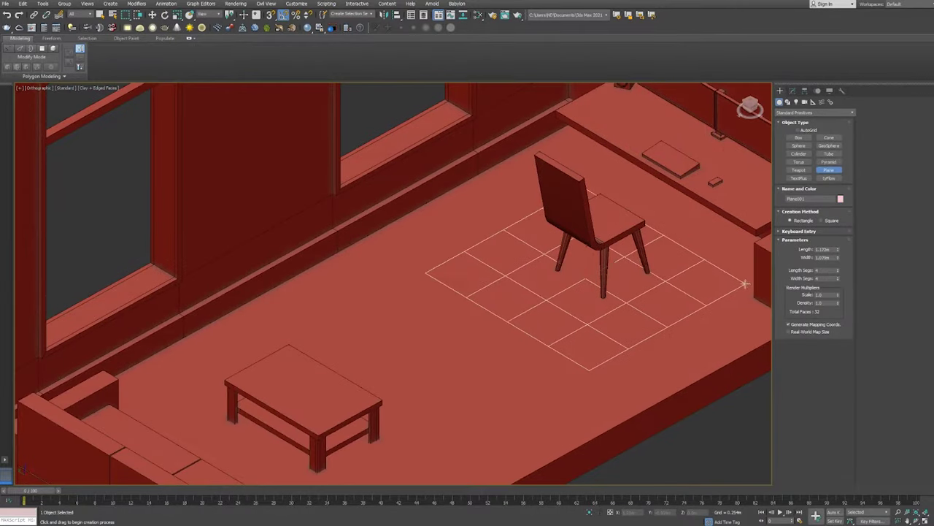
pyautogui.scroll(4, 574, 227)
pyautogui.rightClick(574, 227)
# - Move the TV panel's face outward to give the wall screen thickness
pyautogui.scroll(-4, 529, 359)
pyautogui.scroll(-3, 529, 359)
pyautogui.scroll(-2, 529, 358)
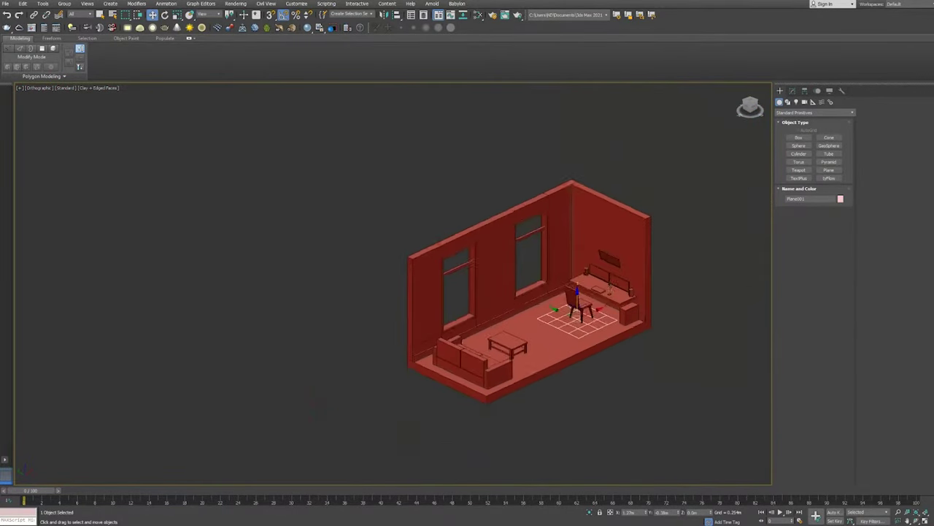
pyautogui.scroll(5, 620, 191)
pyautogui.click(598, 267)
pyautogui.press('4')
pyautogui.doubleClick(580, 258)
pyautogui.press('e')
pyautogui.press('w')
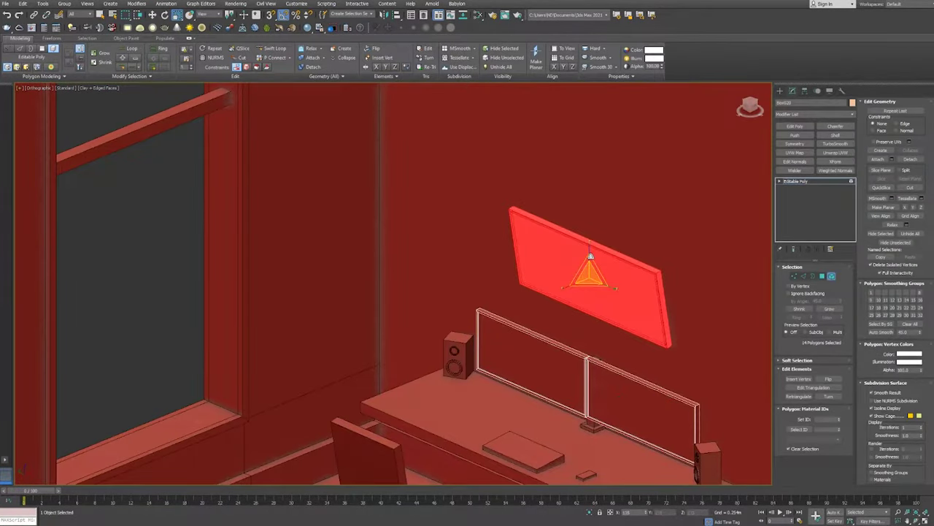
pyautogui.moveTo(590, 255); pyautogui.dragTo(617, 224)
pyautogui.press('1')
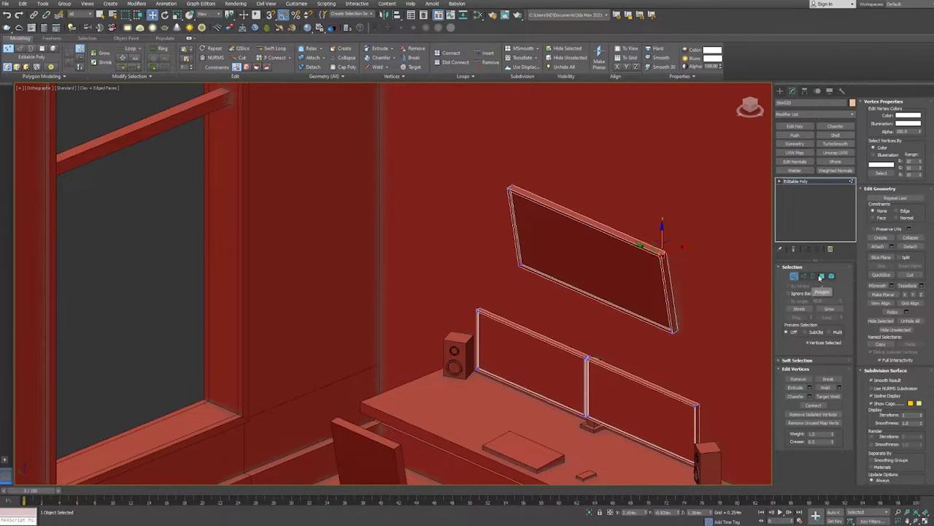
pyautogui.press('1')
pyautogui.scroll(-3, 643, 380)
pyautogui.click(780, 91)
pyautogui.click(799, 138)
# - In the Left view, draw a box beside the TV and convert it to Editable Poly
pyautogui.press('l')
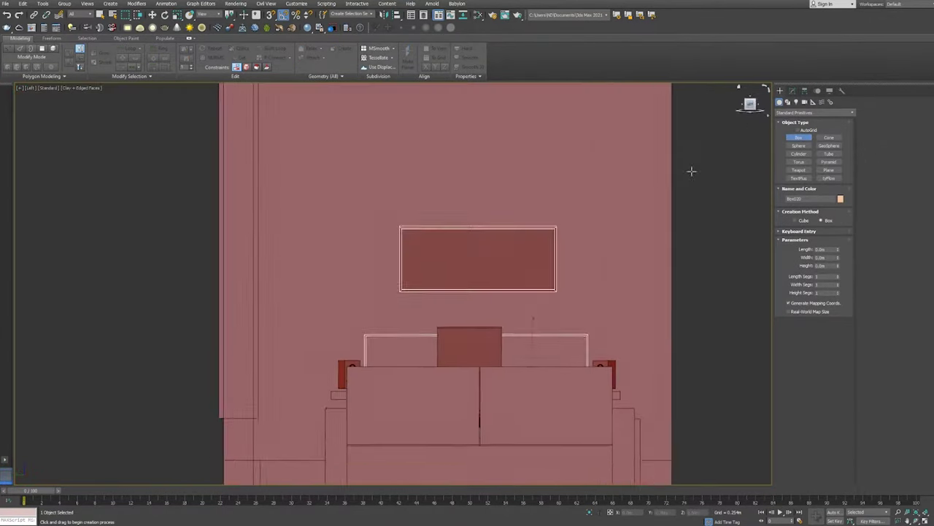
pyautogui.moveTo(692, 171); pyautogui.dragTo(589, 269, button='middle')
pyautogui.moveTo(603, 180); pyautogui.dragTo(684, 257)
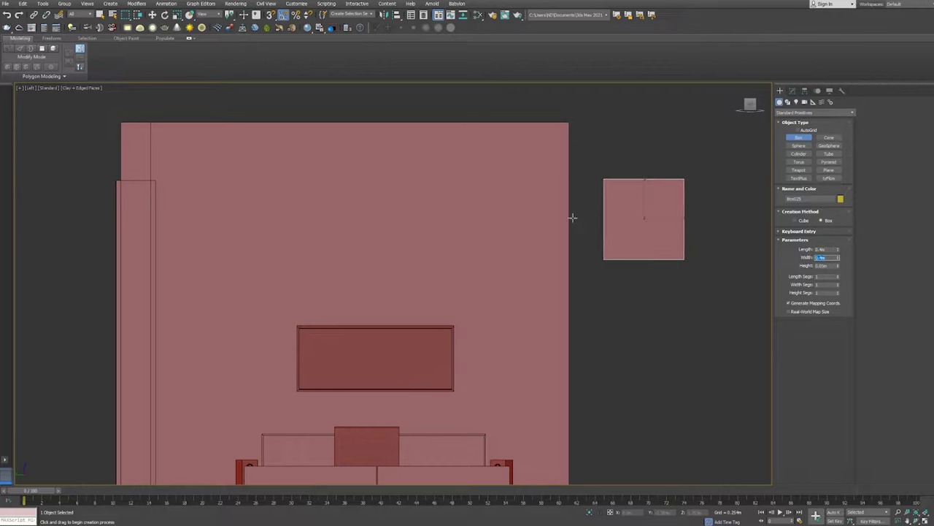
pyautogui.click(698, 188)
pyautogui.scroll(3, 661, 175)
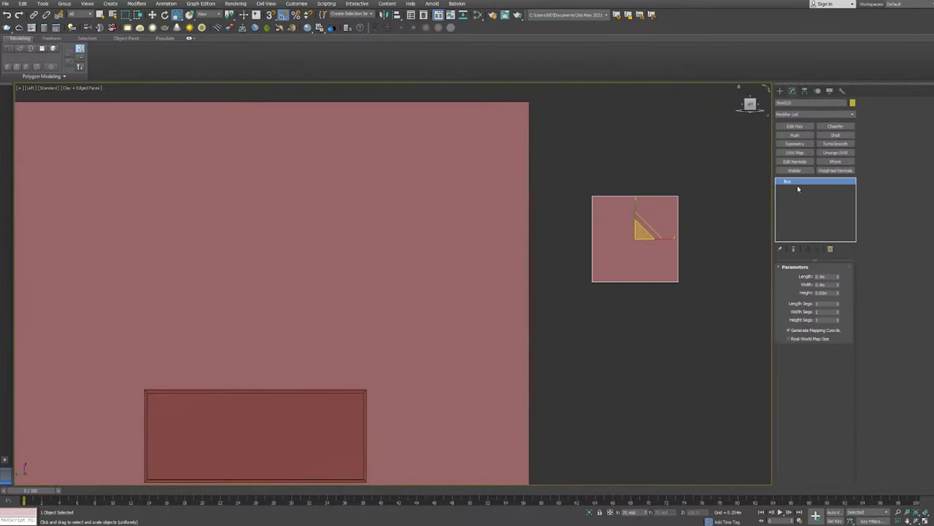
pyautogui.click(804, 275)
# - Connect edges into horizontal strips and extrude the alternate strips outward twice
pyautogui.scroll(3, 623, 270)
pyautogui.hotkey('ctrl', 'shift', 'e')
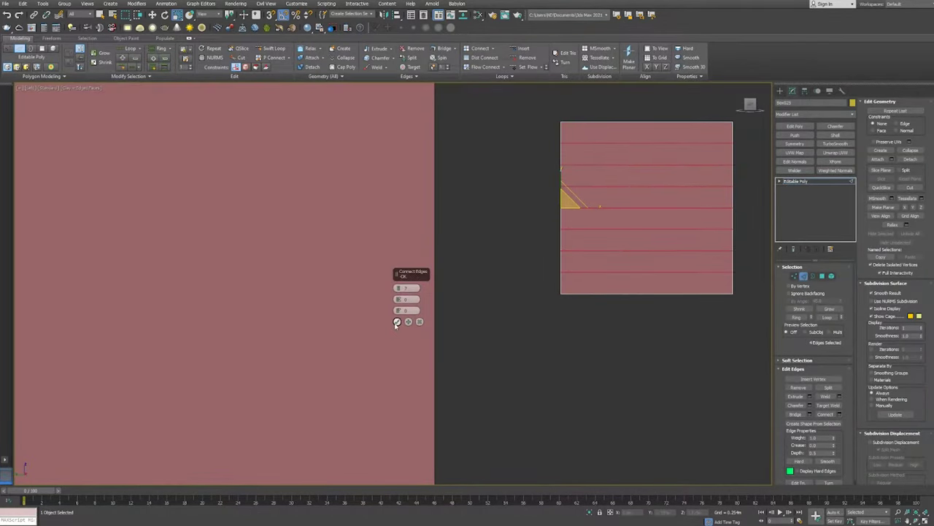
pyautogui.keyDown('ctrl'); pyautogui.click(822, 275); pyautogui.keyUp('ctrl')
pyautogui.keyDown('alt'); pyautogui.moveTo(701, 160); pyautogui.dragTo(657, 294, button='middle'); pyautogui.keyUp('alt')
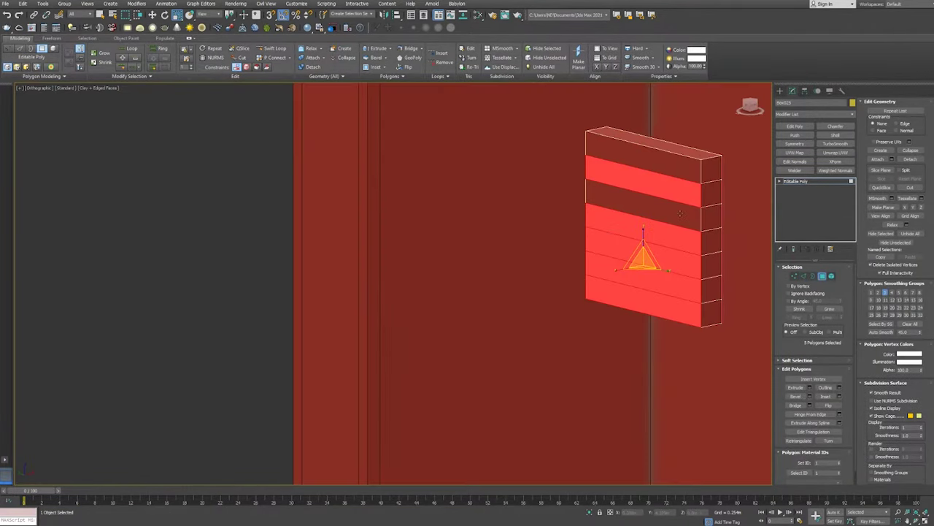
pyautogui.hotkey('shift', 'e')
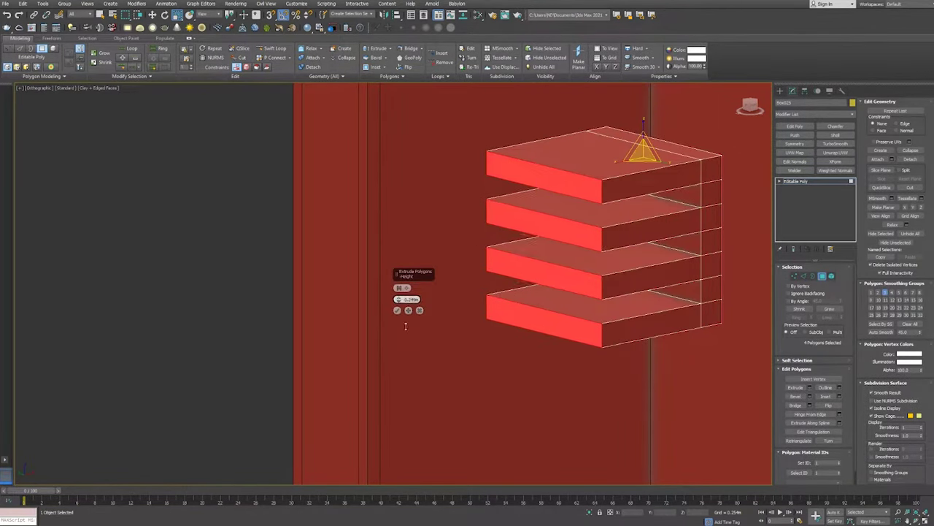
pyautogui.click(396, 309)
pyautogui.hotkey('shift', 'e')
pyautogui.click(397, 309)
# - Orbit around the slatted panel to inspect its extruded strips, edges and faces
pyautogui.keyDown('alt'); pyautogui.moveTo(438, 292); pyautogui.dragTo(511, 278, button='middle'); pyautogui.keyUp('alt')
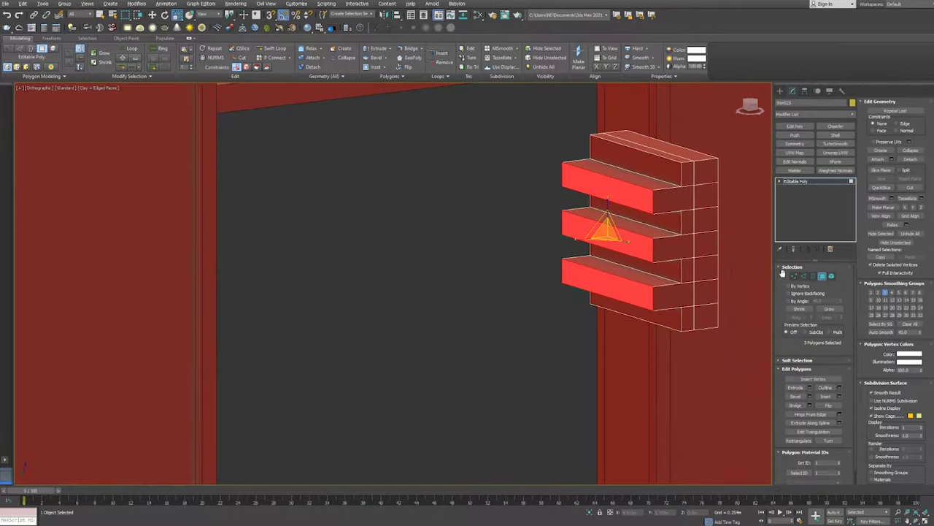
pyautogui.press('2')
pyautogui.moveTo(666, 304)
pyautogui.keyDown('alt'); pyautogui.mouseDown(button='middle')
pyautogui.moveTo(652, 246)
pyautogui.moveTo(605, 250)
pyautogui.moveTo(701, 255)
pyautogui.mouseUp(button='middle'); pyautogui.keyUp('alt')
pyautogui.press('4')
pyautogui.press('w')
pyautogui.press('4')
pyautogui.scroll(-3, 701, 255)
pyautogui.scroll(2, 718, 263)
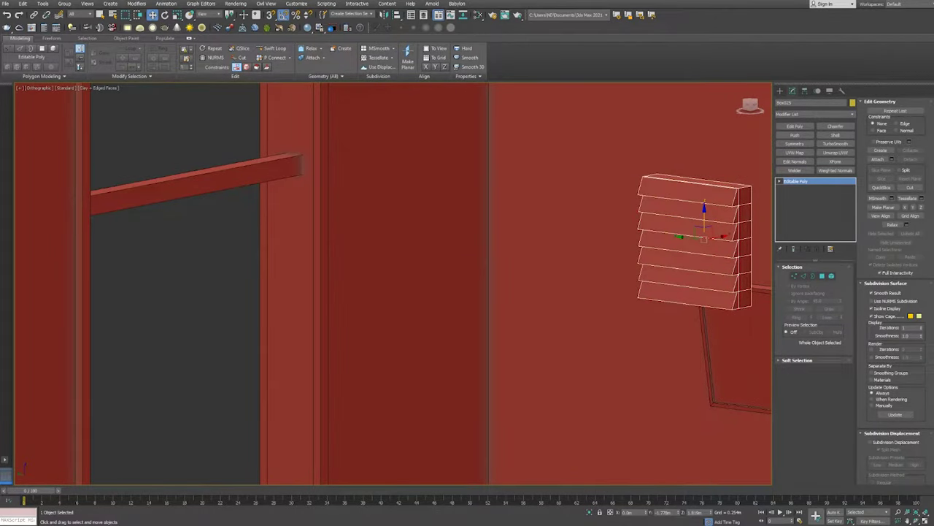
pyautogui.scroll(-5, 715, 237)
# - Face the TV wall and shift-copy the slatted panel above the original
pyautogui.scroll(-3, 667, 261)
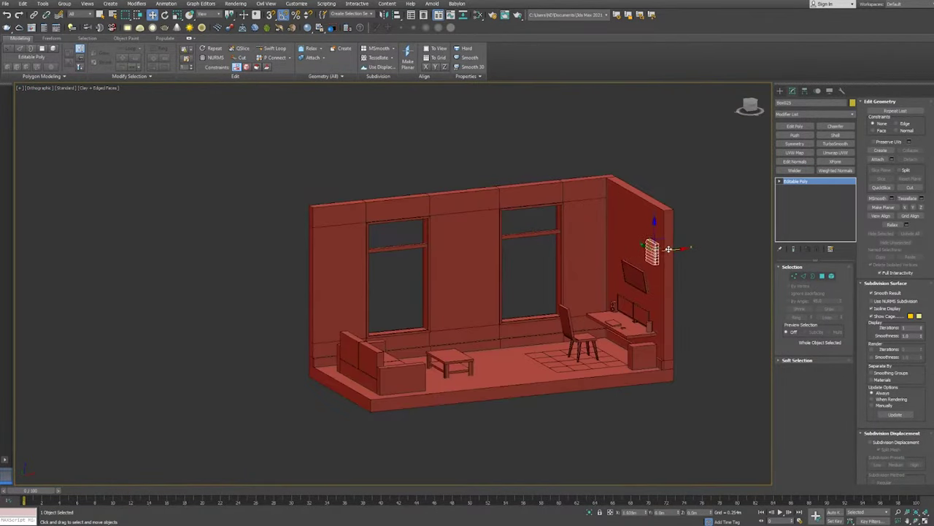
pyautogui.keyDown('alt'); pyautogui.moveTo(653, 240); pyautogui.dragTo(663, 246, button='middle'); pyautogui.keyUp('alt')
pyautogui.scroll(6, 657, 234)
pyautogui.keyDown('alt'); pyautogui.moveTo(642, 212); pyautogui.dragTo(652, 209, button='middle'); pyautogui.keyUp('alt')
pyautogui.scroll(2, 628, 297)
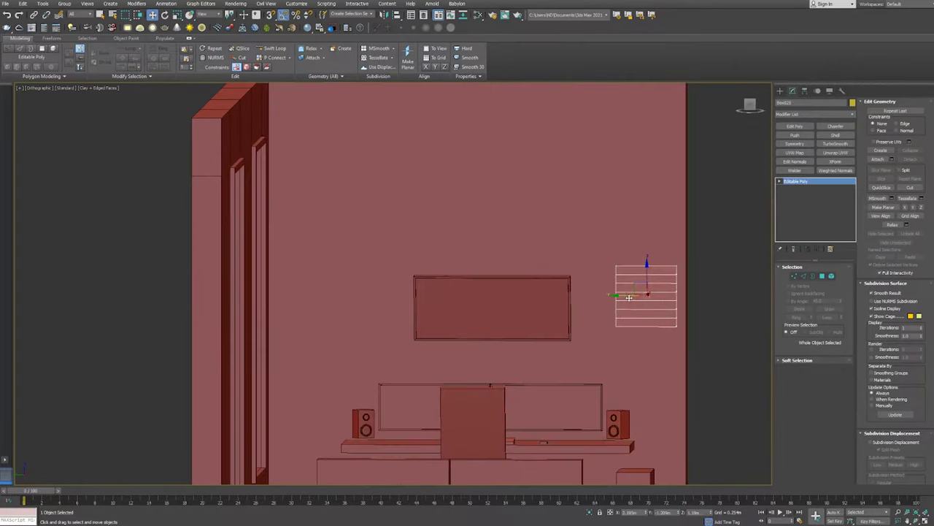
pyautogui.moveTo(629, 278)
pyautogui.keyDown('shift'); pyautogui.mouseDown()
pyautogui.moveTo(630, 219)
pyautogui.moveTo(639, 251)
pyautogui.moveTo(534, 266)
pyautogui.moveTo(595, 261)
pyautogui.moveTo(383, 267)
pyautogui.mouseUp(); pyautogui.keyUp('shift')
pyautogui.press('Return')
pyautogui.scroll(2, 579, 257)
pyautogui.press('e')
pyautogui.press('w')
# - Copy more panels leftward around the TV, rotating alternate ones 90°, undoing one extra
pyautogui.press('Return')
pyautogui.press('e')
pyautogui.keyDown('ctrl'); pyautogui.click(639, 268); pyautogui.keyUp('ctrl')
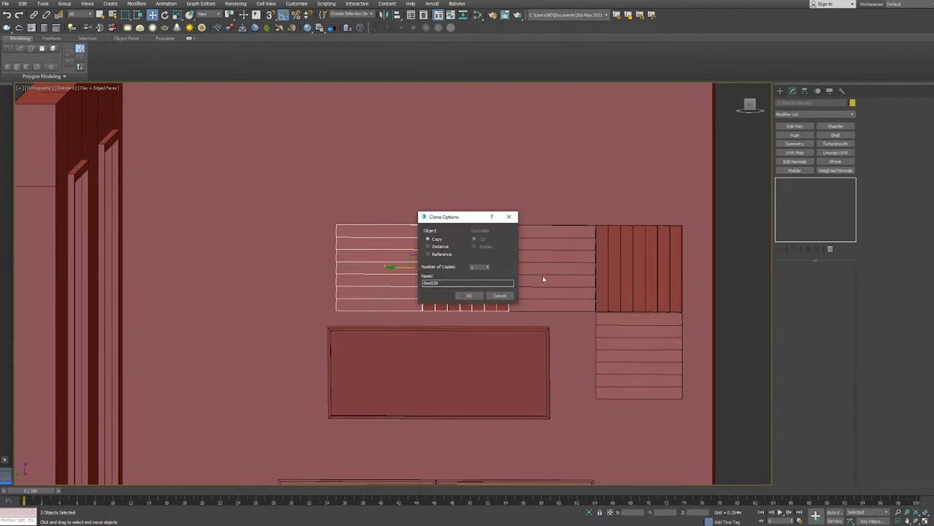
pyautogui.press('Return')
pyautogui.moveTo(438, 292); pyautogui.dragTo(511, 296, button='middle')
pyautogui.keyDown('shift'); pyautogui.moveTo(493, 270); pyautogui.dragTo(322, 270); pyautogui.keyUp('shift')
pyautogui.click(470, 296)
pyautogui.click(678, 350)
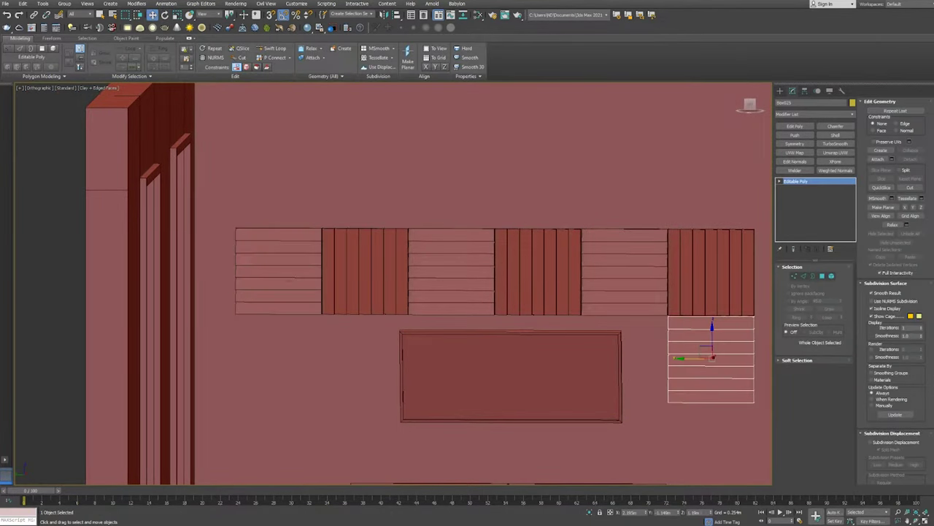
pyautogui.hotkey('ctrl', 'z')
pyautogui.keyDown('shift'); pyautogui.moveTo(695, 348); pyautogui.dragTo(358, 348); pyautogui.keyUp('shift')
# - Scale all seven slat panels up together, then return to an isometric room view
pyautogui.moveTo(316, 220); pyautogui.dragTo(760, 408)
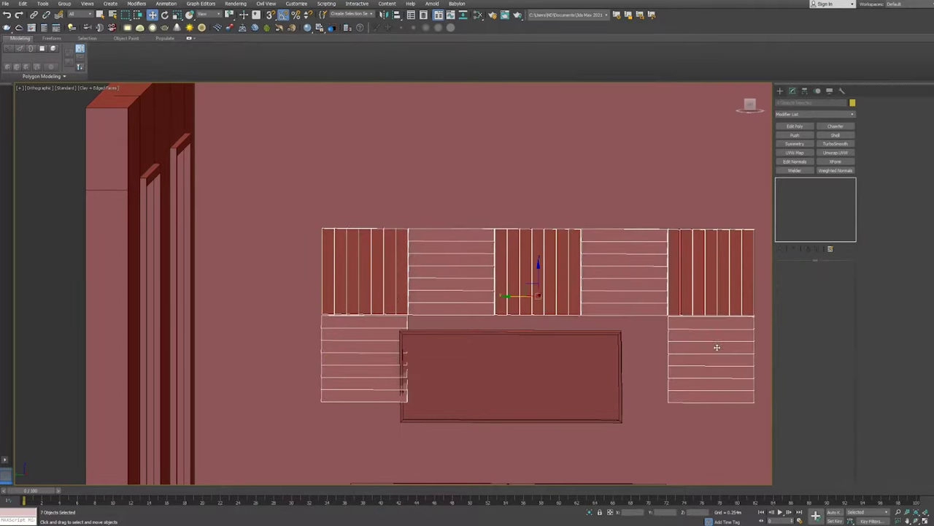
pyautogui.press('r')
pyautogui.moveTo(537, 292); pyautogui.dragTo(562, 272)
pyautogui.scroll(-4, 501, 277)
pyautogui.keyDown('alt'); pyautogui.moveTo(624, 250); pyautogui.dragTo(555, 204, button='middle'); pyautogui.keyUp('alt')
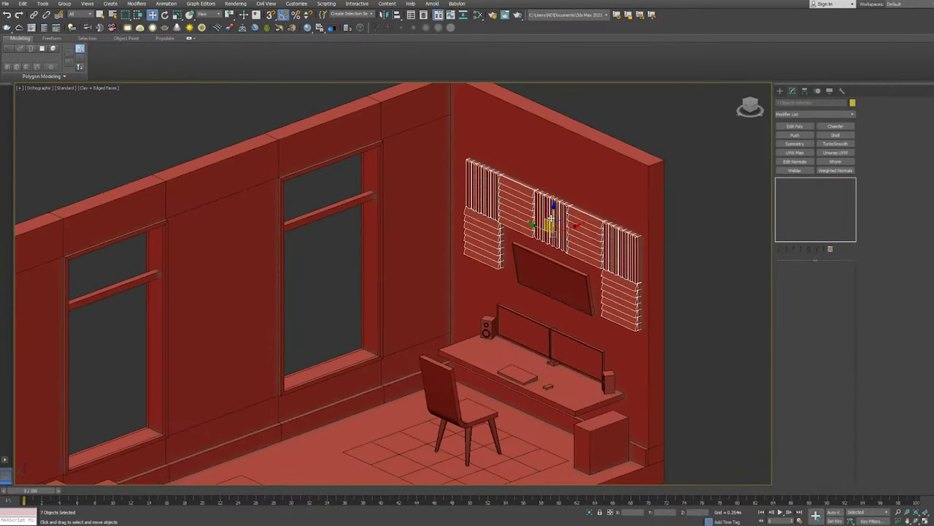
pyautogui.click(629, 141)
pyautogui.moveTo(409, 219)
pyautogui.mouseDown(button='middle')
pyautogui.moveTo(628, 140)
pyautogui.moveTo(610, 151)
pyautogui.moveTo(213, 130)
pyautogui.mouseUp(button='middle')
# - Select the two window crossbars on the window wall
pyautogui.press('4')
pyautogui.press('1')
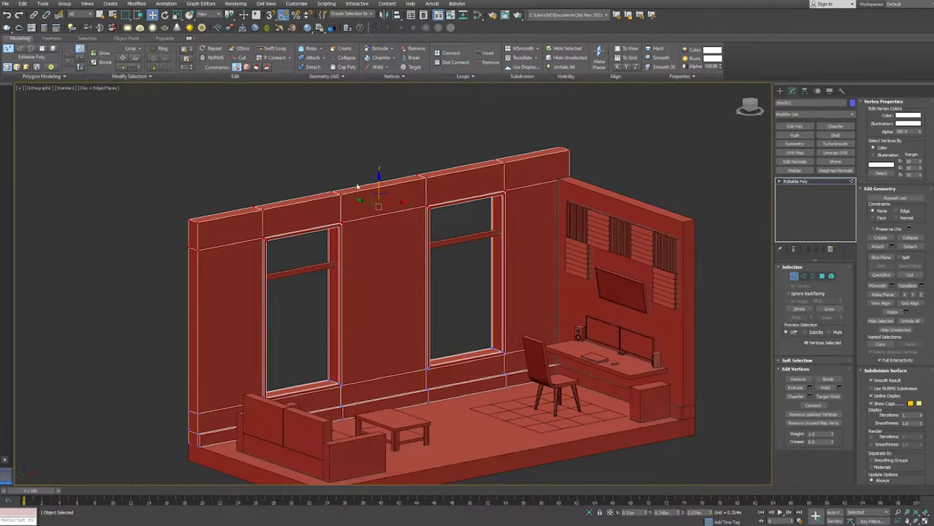
pyautogui.moveTo(568, 151)
pyautogui.keyDown('alt'); pyautogui.mouseDown(button='middle')
pyautogui.moveTo(501, 241)
pyautogui.moveTo(476, 240)
pyautogui.mouseUp(button='middle'); pyautogui.keyUp('alt')
pyautogui.press('1')
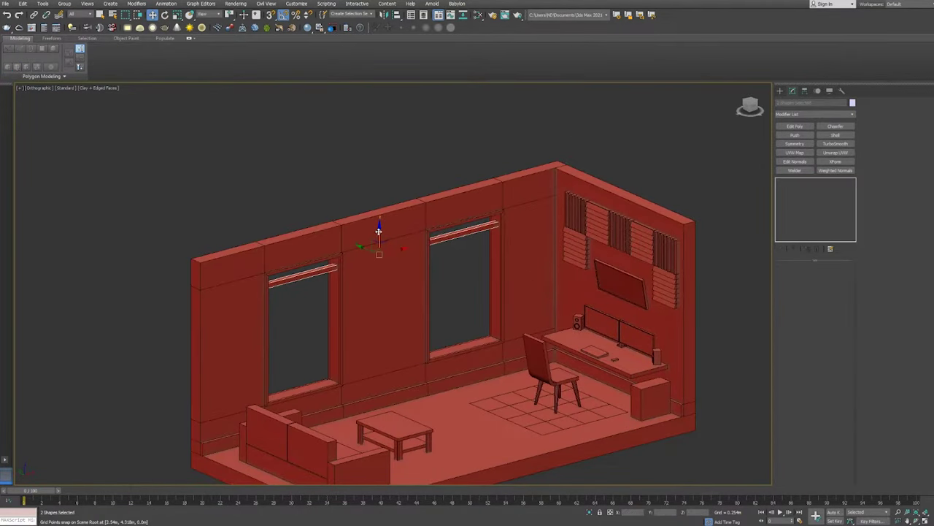
# - Snap the sofa group into the front wall corner using vertex snap
pyautogui.keyDown('alt'); pyautogui.moveTo(407, 347); pyautogui.dragTo(511, 343, button='middle'); pyautogui.keyUp('alt')
pyautogui.scroll(3, 438, 380)
pyautogui.click(445, 379)
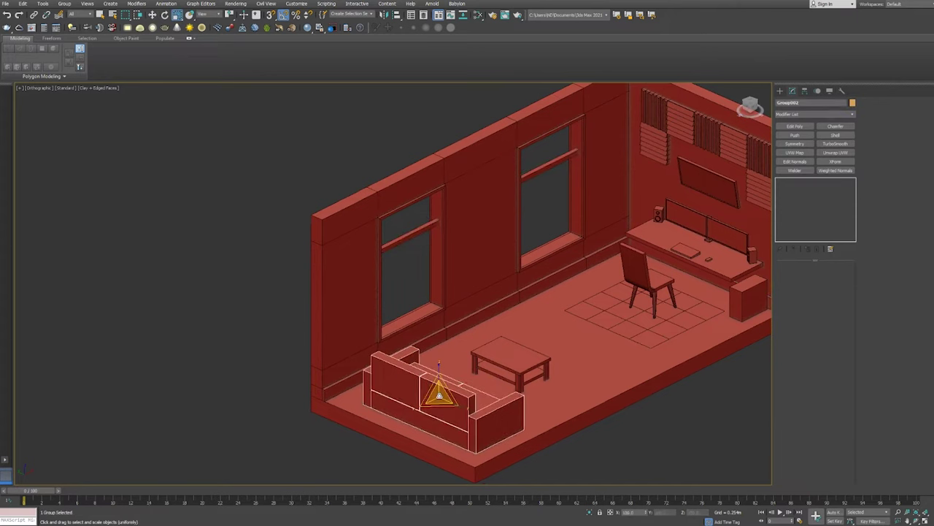
pyautogui.press('s')
pyautogui.moveTo(479, 421); pyautogui.dragTo(453, 445)
pyautogui.keyDown('alt'); pyautogui.moveTo(452, 445); pyautogui.dragTo(409, 438, button='middle'); pyautogui.keyUp('alt')
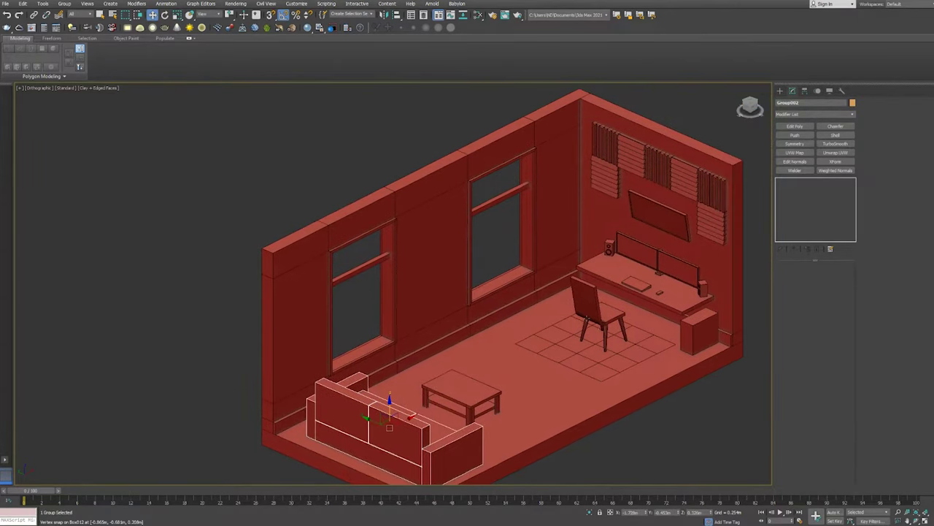
# - Shift-drag the cabinet's front face to clone it into a door panel on the cabinet
pyautogui.click(699, 342)
pyautogui.scroll(5, 699, 343)
pyautogui.click(663, 329)
pyautogui.keyDown('shift'); pyautogui.moveTo(663, 329); pyautogui.dragTo(631, 342); pyautogui.keyUp('shift')
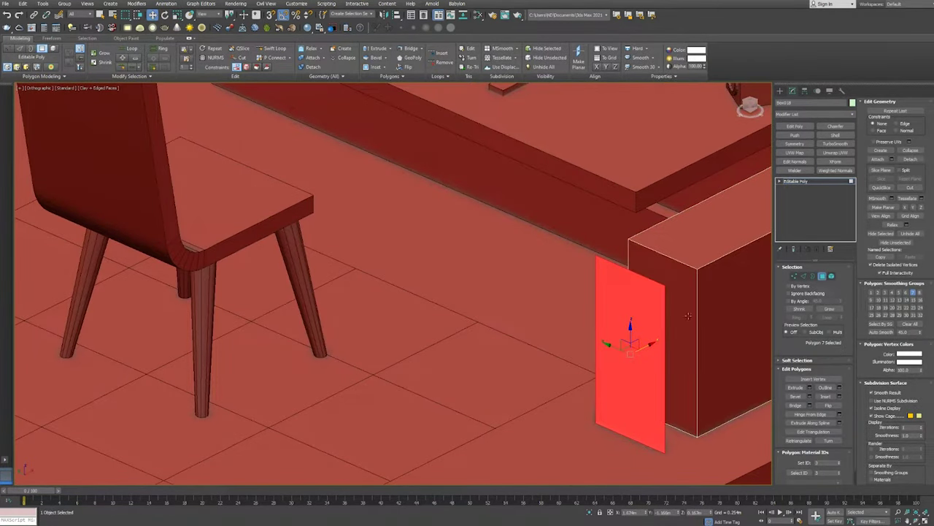
pyautogui.scroll(5, 642, 329)
pyautogui.press('5')
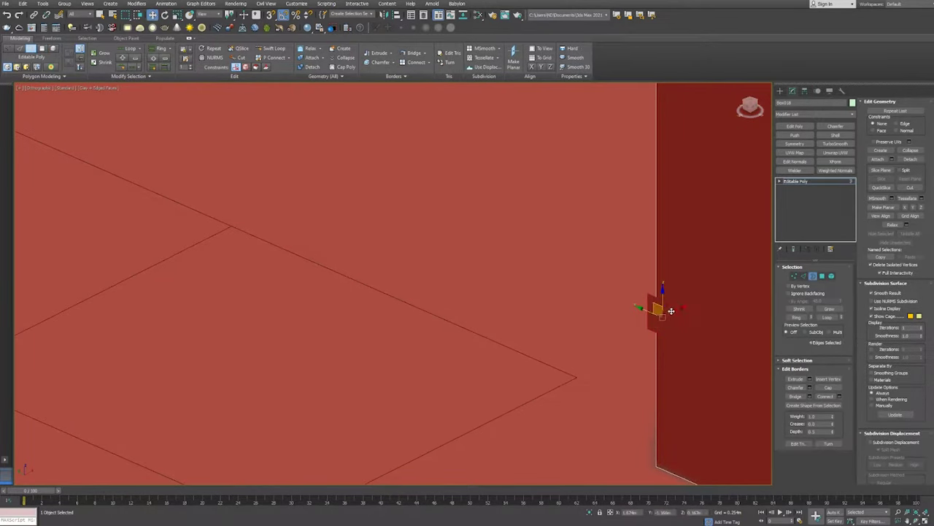
pyautogui.scroll(-5, 687, 310)
pyautogui.moveTo(705, 292)
pyautogui.keyDown('alt'); pyautogui.mouseDown(button='middle')
pyautogui.moveTo(709, 223)
pyautogui.moveTo(694, 304)
pyautogui.mouseUp(button='middle'); pyautogui.keyUp('alt')
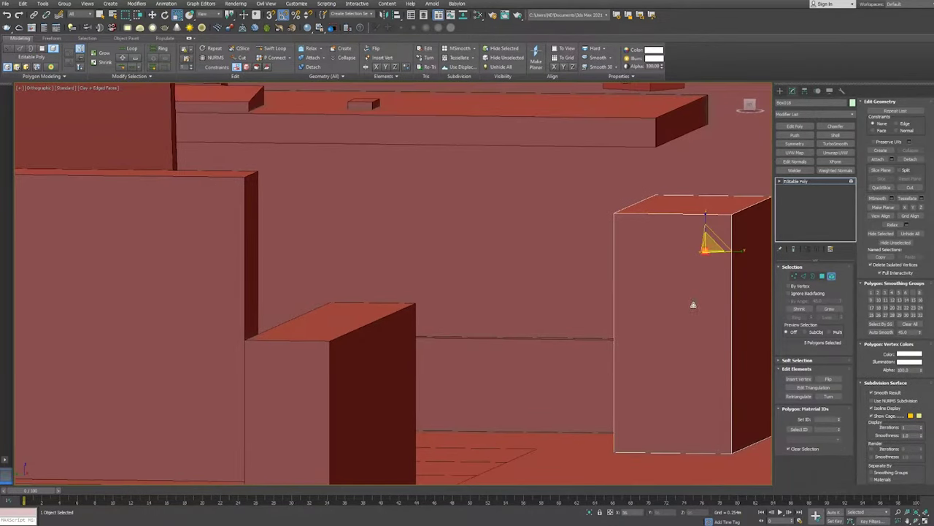
pyautogui.scroll(5, 695, 305)
pyautogui.scroll(-3, 692, 314)
pyautogui.scroll(-3, 711, 299)
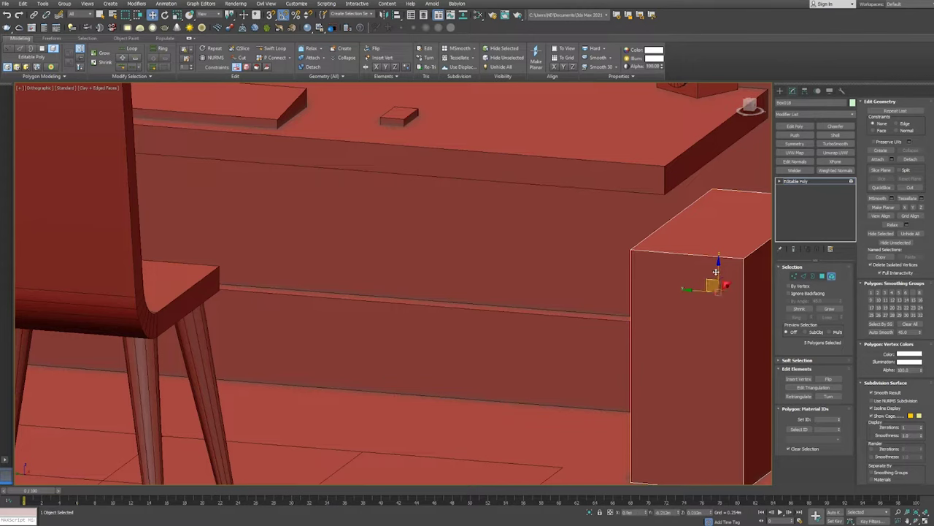
pyautogui.keyDown('shift'); pyautogui.moveTo(716, 272); pyautogui.dragTo(718, 271); pyautogui.keyUp('shift')
pyautogui.press('Return')
pyautogui.press('6')
# - Orbit around to the left wall and select a slat panel
pyautogui.scroll(-5, 665, 289)
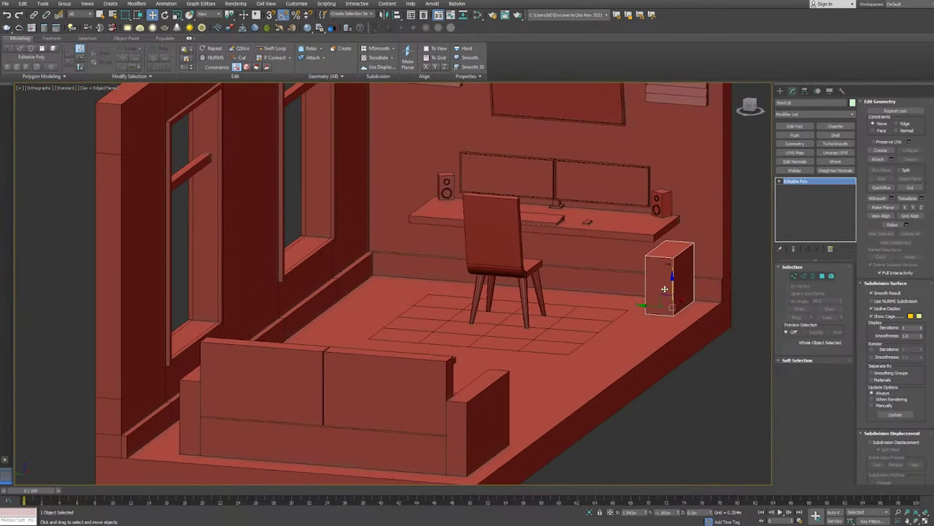
pyautogui.scroll(-3, 664, 289)
pyautogui.keyDown('alt'); pyautogui.moveTo(665, 289); pyautogui.dragTo(577, 190, button='middle'); pyautogui.keyUp('alt')
pyautogui.click(577, 189)
# - Clone a slat panel onto the left wall and raise it into position
pyautogui.keyDown('shift'); pyautogui.moveTo(577, 190); pyautogui.dragTo(341, 259); pyautogui.keyUp('shift')
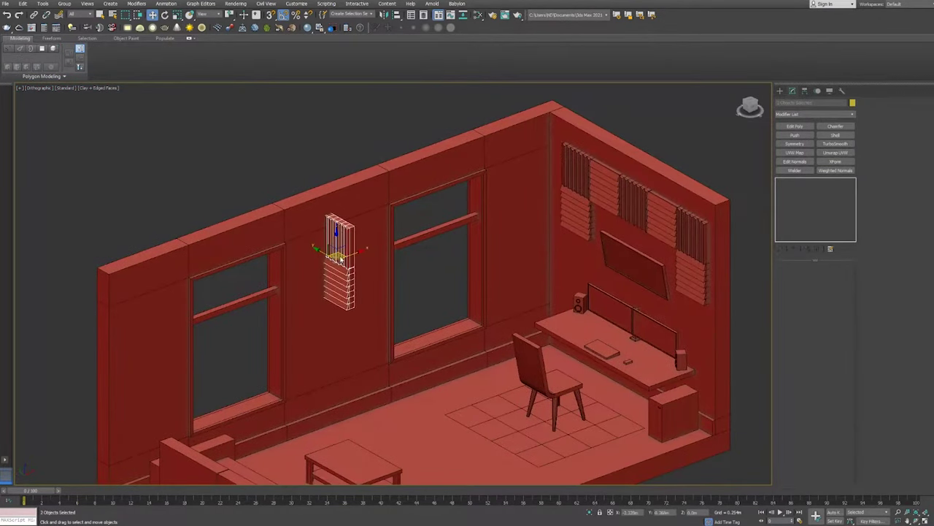
pyautogui.press('e')
pyautogui.scroll(4, 340, 259)
pyautogui.click(319, 387)
pyautogui.press('w')
pyautogui.moveTo(318, 387); pyautogui.dragTo(318, 215)
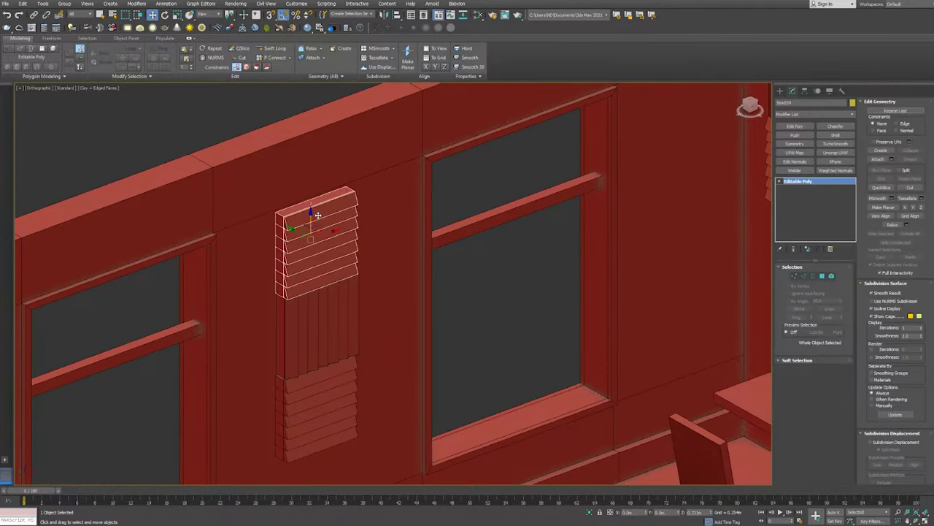
pyautogui.scroll(-3, 318, 215)
# - Copy all three slat panels beside the far-left window
pyautogui.moveTo(263, 172); pyautogui.dragTo(347, 413)
pyautogui.keyDown('alt'); pyautogui.moveTo(347, 412); pyautogui.dragTo(349, 301, button='middle'); pyautogui.keyUp('alt')
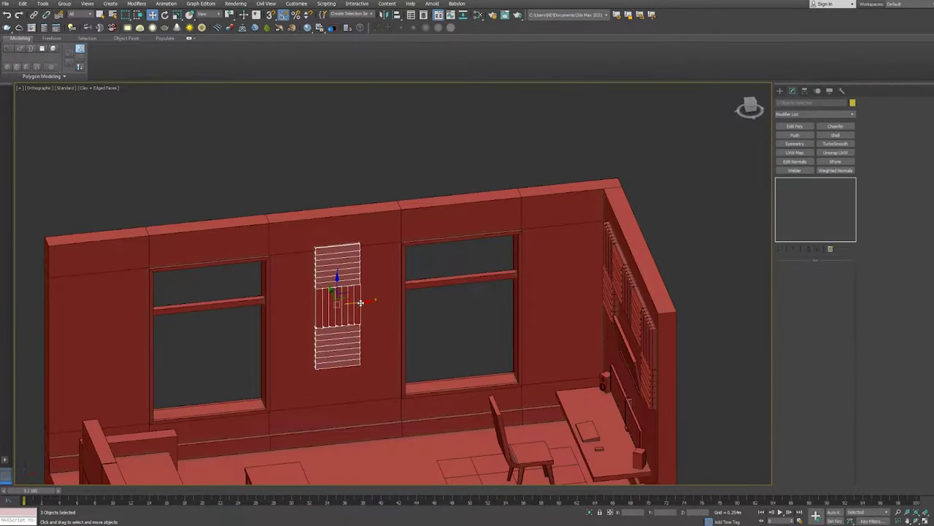
pyautogui.keyDown('shift'); pyautogui.moveTo(360, 302); pyautogui.dragTo(123, 314); pyautogui.keyUp('shift')
pyautogui.press('Return')
pyautogui.scroll(-3, 575, 339)
pyautogui.keyDown('alt'); pyautogui.moveTo(438, 307); pyautogui.dragTo(575, 339, button='middle'); pyautogui.keyUp('alt')
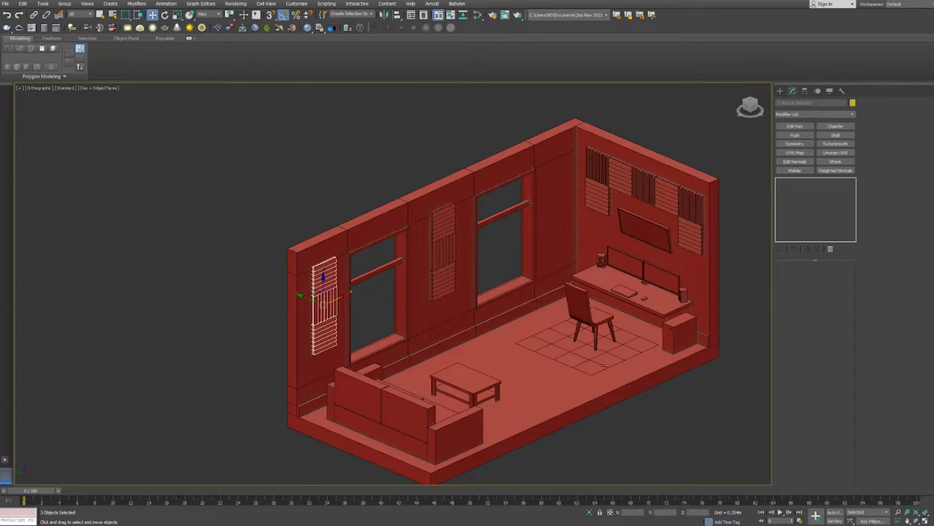
pyautogui.scroll(2, 650, 296)
pyautogui.moveTo(595, 380); pyautogui.dragTo(624, 328, button='middle')
# - Adjust the floor slab's outer edges in edge sub-object mode
pyautogui.click(781, 91)
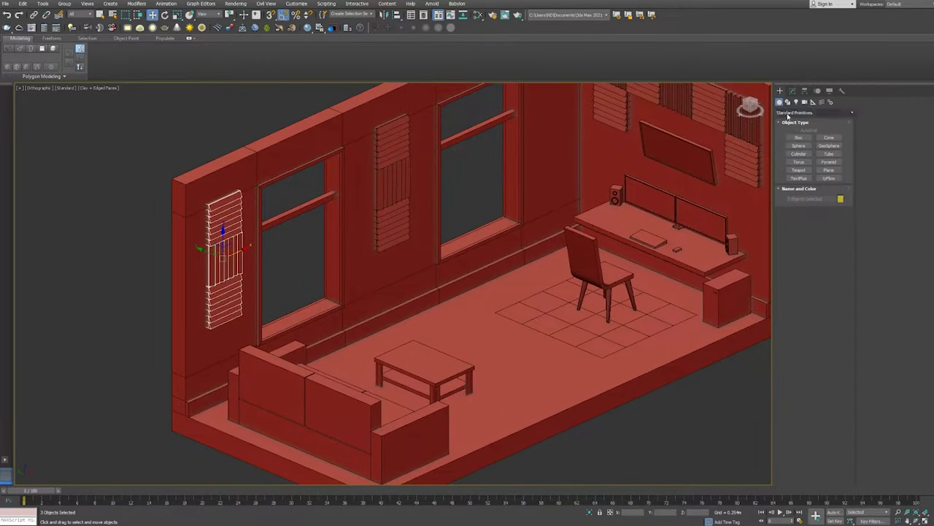
pyautogui.click(799, 137)
pyautogui.click(803, 235)
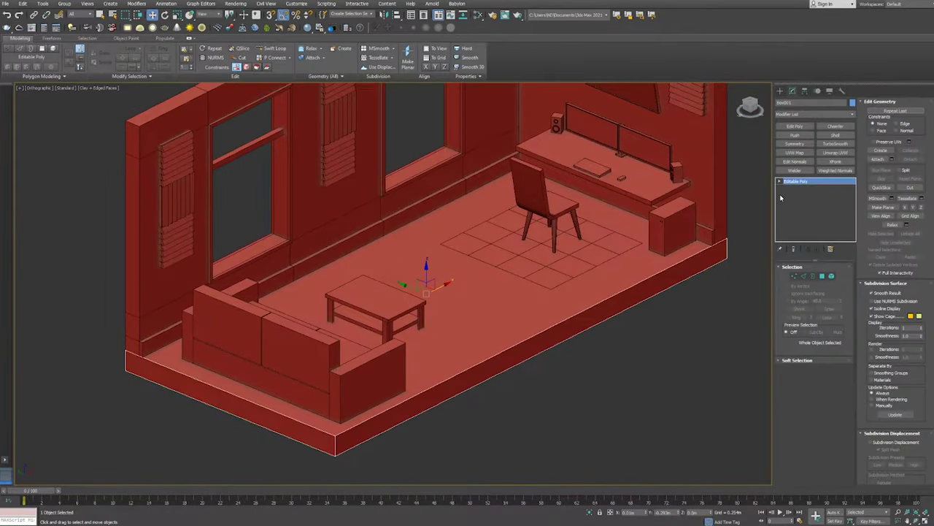
pyautogui.press('w')
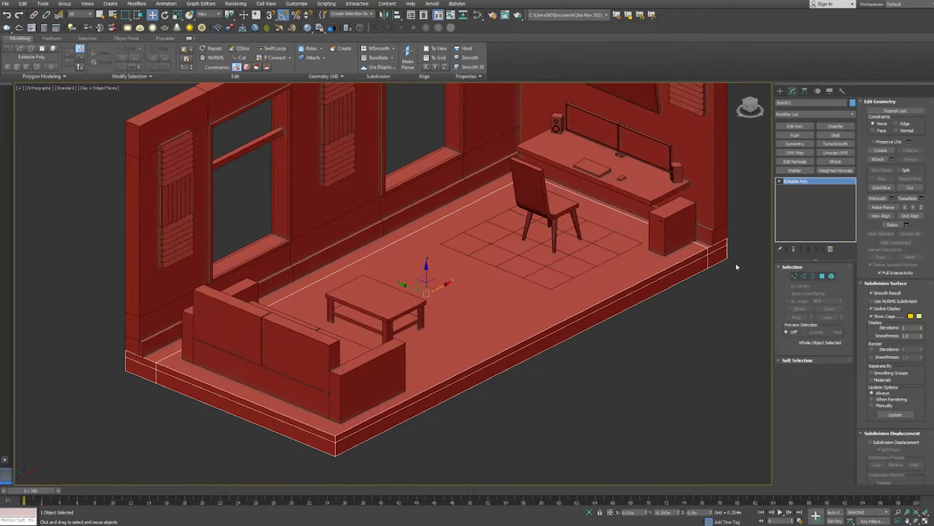
pyautogui.press('2')
pyautogui.click(598, 198)
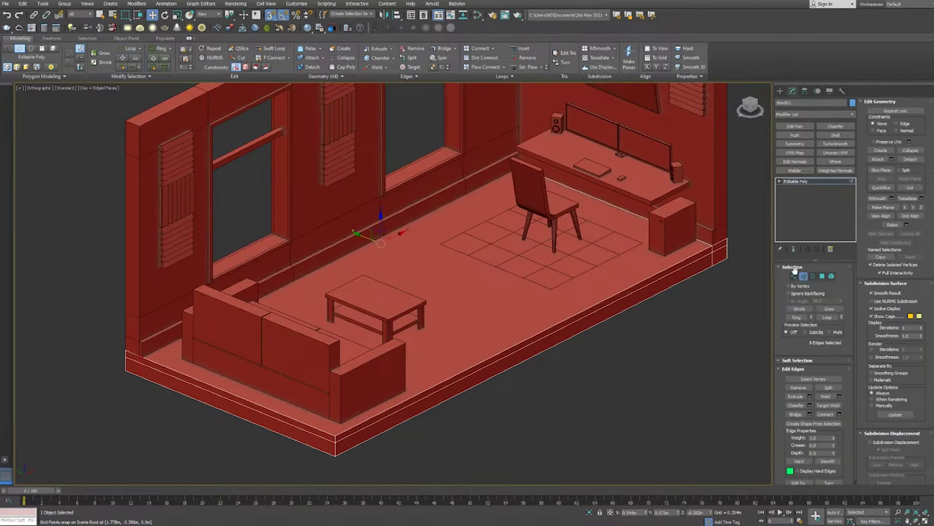
pyautogui.press('2')
pyautogui.press('2')
pyautogui.press('2')
pyautogui.press('z')
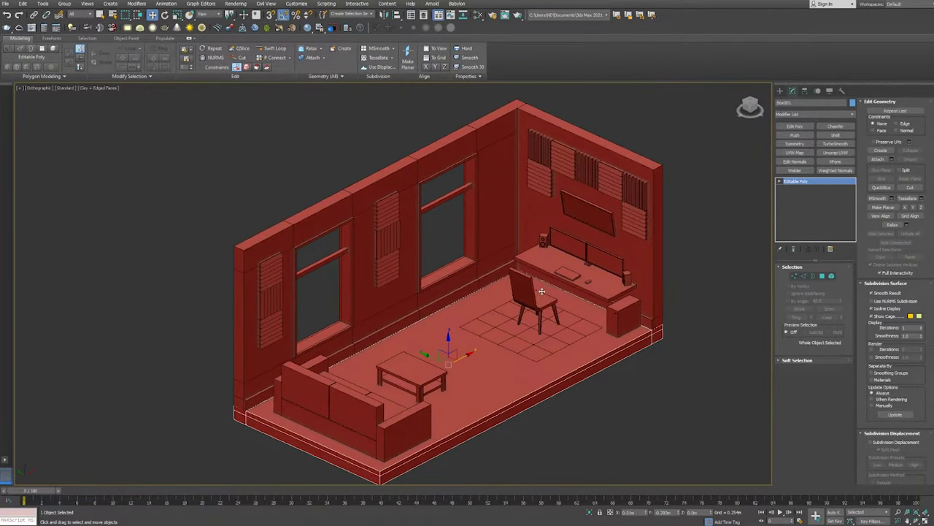
# - Draw a small box beside the room and convert it to Editable Poly for the planter
pyautogui.click(779, 91)
pyautogui.click(799, 137)
pyautogui.scroll(3, 665, 381)
pyautogui.click(792, 91)
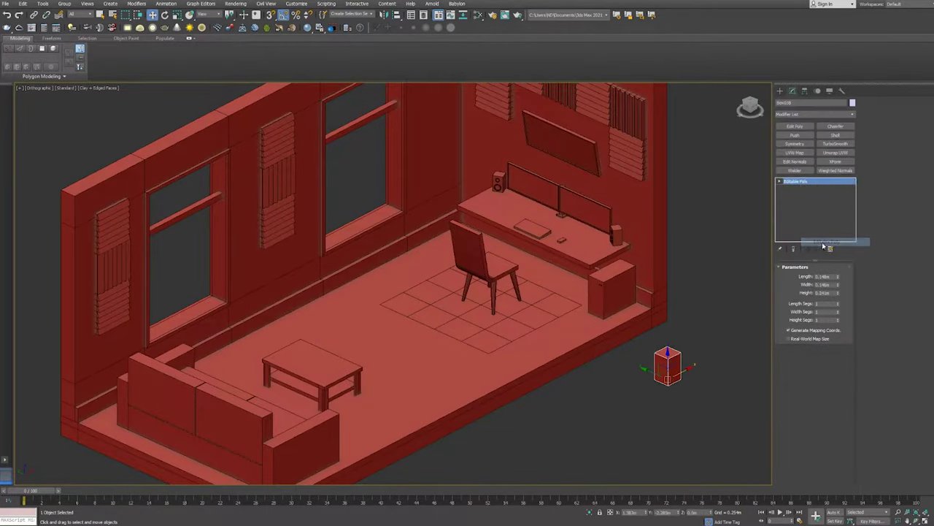
pyautogui.press('4')
pyautogui.scroll(2, 673, 359)
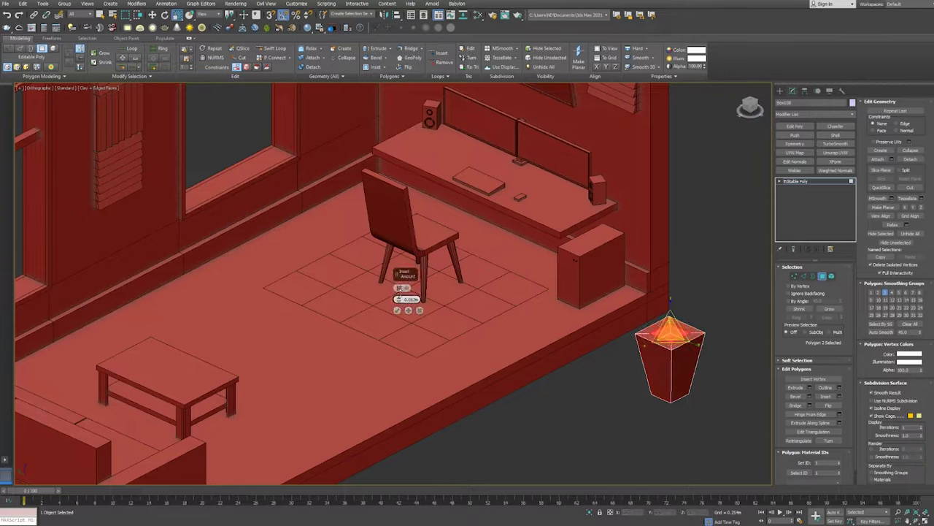
# - Create a cylinder stem and align it into the bin
pyautogui.click(780, 90)
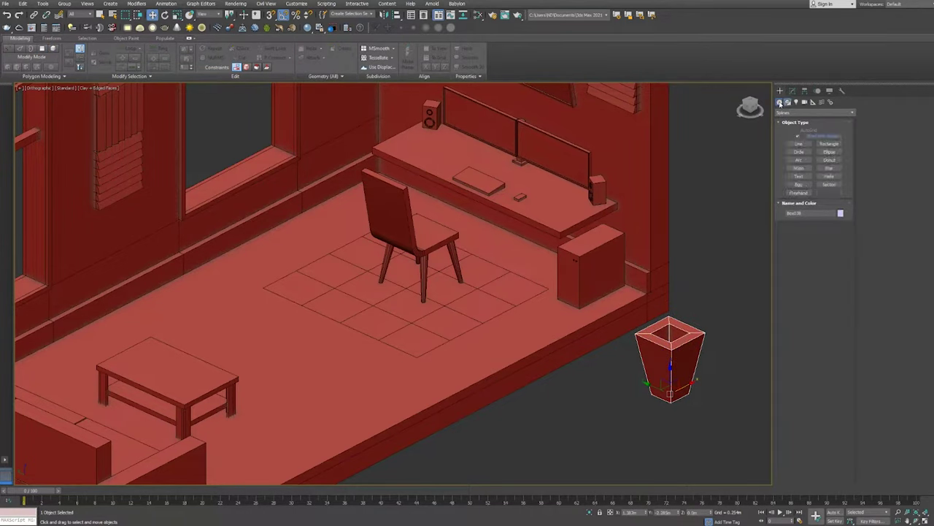
pyautogui.click(780, 103)
pyautogui.click(799, 154)
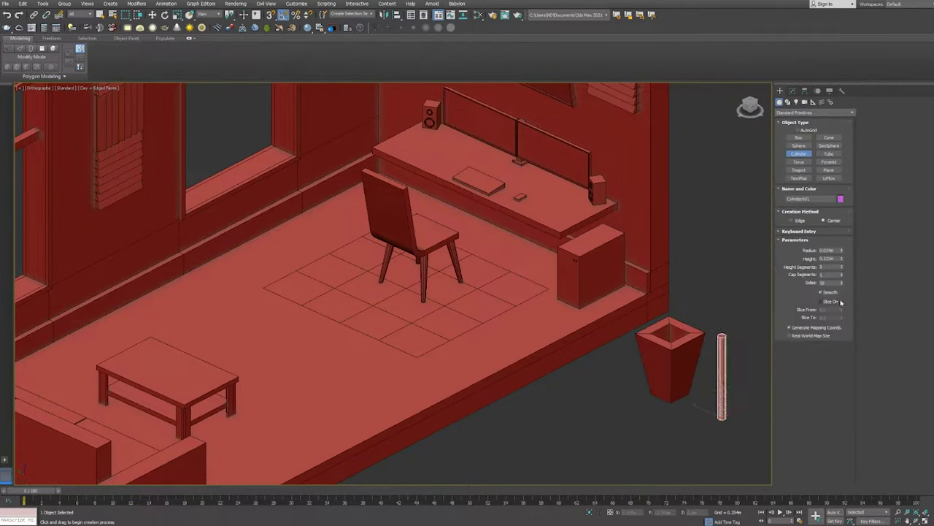
pyautogui.hotkey('alt', 'a')
pyautogui.click(670, 351)
# - Create a foliage sphere and align it onto the top of the stem
pyautogui.click(438, 324)
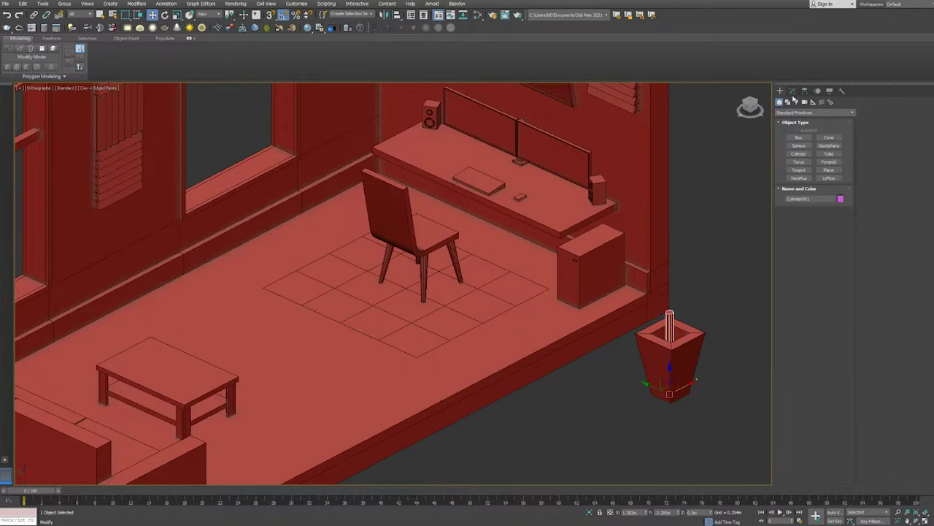
pyautogui.click(798, 137)
pyautogui.moveTo(720, 403)
pyautogui.mouseDown()
pyautogui.moveTo(725, 408)
pyautogui.moveTo(727, 372)
pyautogui.mouseUp()
pyautogui.click(799, 146)
pyautogui.press('w')
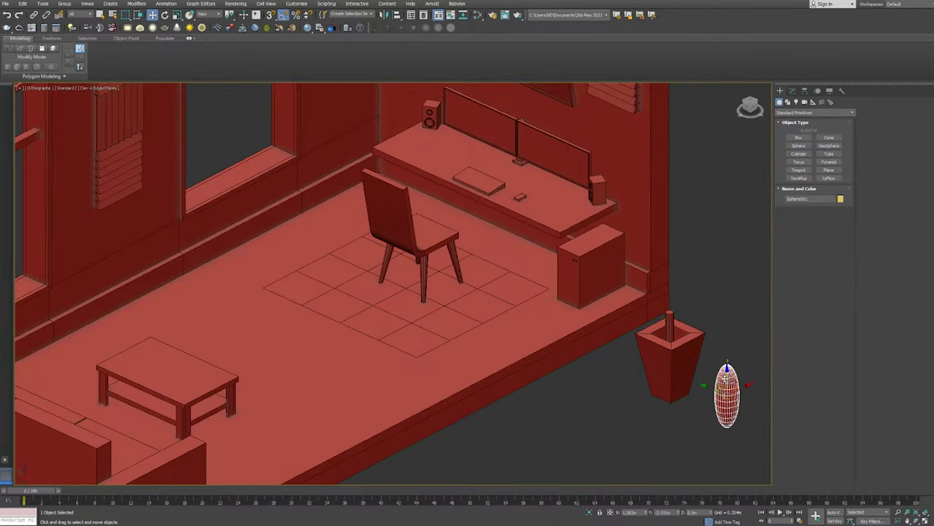
pyautogui.click(671, 321)
pyautogui.click(470, 323)
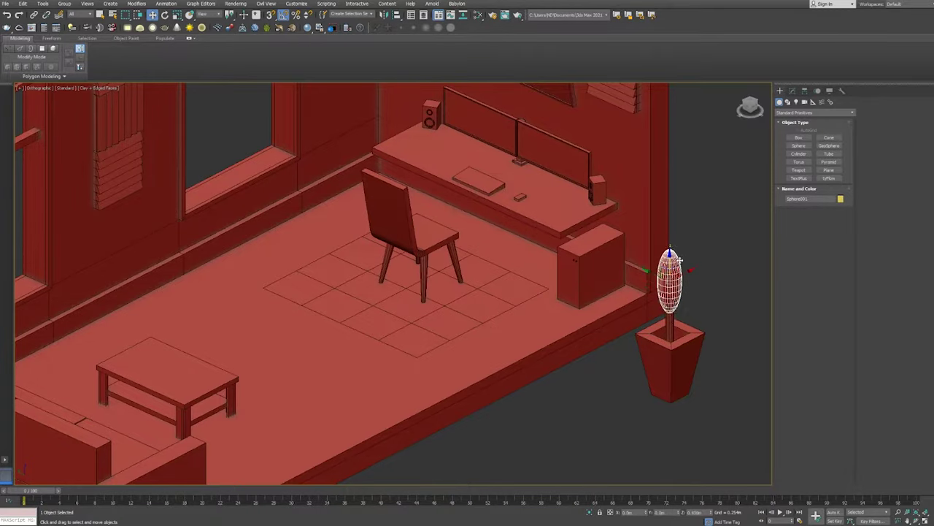
# - Move the bin, stem and sphere together into the room beside the desk
pyautogui.keyDown('ctrl'); pyautogui.click(657, 376); pyautogui.keyUp('ctrl')
pyautogui.press('w')
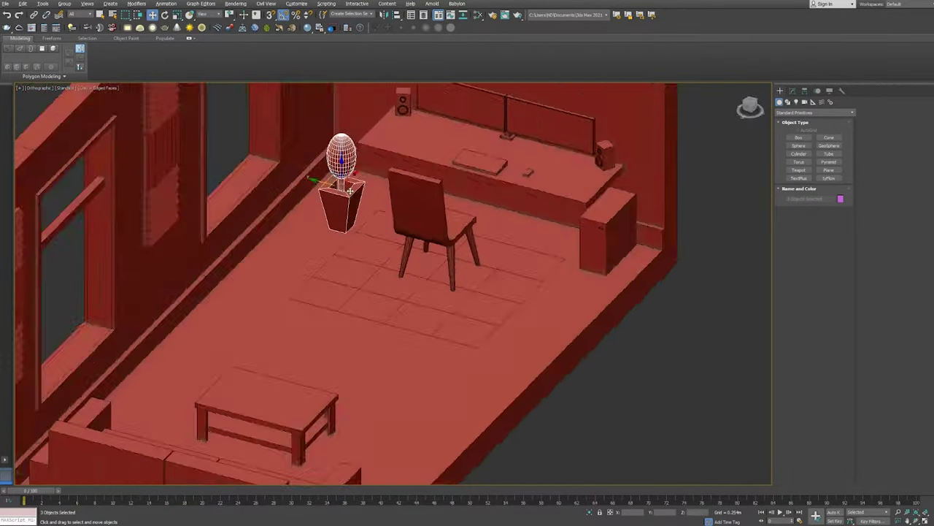
pyautogui.moveTo(661, 343); pyautogui.dragTo(317, 219)
pyautogui.click(741, 354)
pyautogui.scroll(-5, 741, 355)
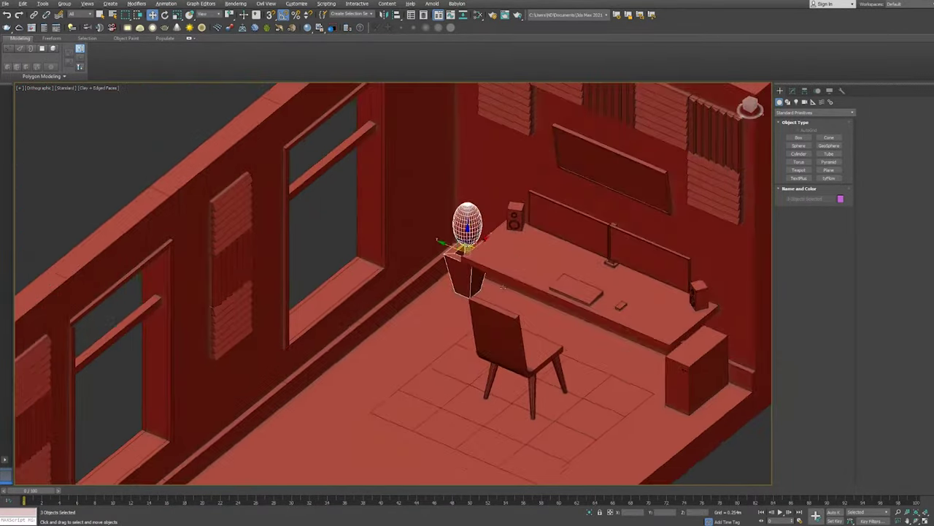
pyautogui.keyDown('alt'); pyautogui.moveTo(503, 258); pyautogui.dragTo(560, 265, button='middle'); pyautogui.keyUp('alt')
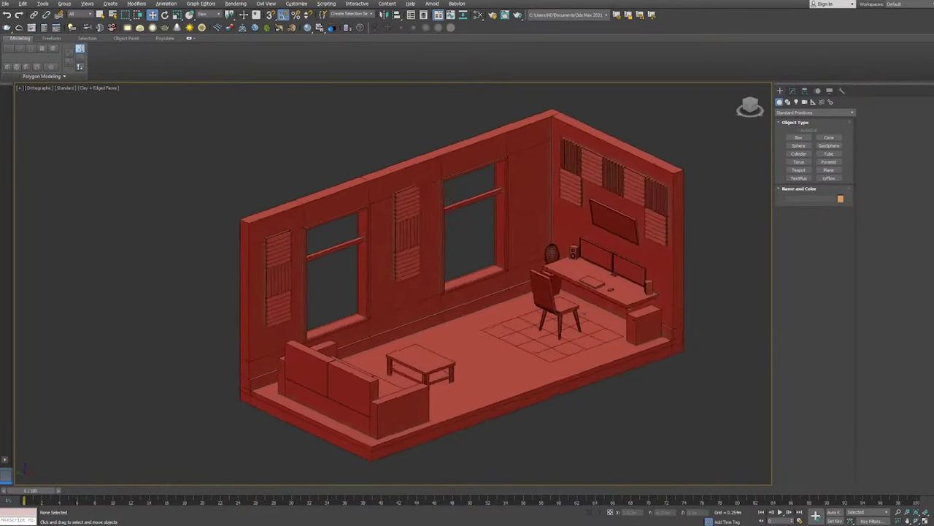
pyautogui.click(799, 153)
# - Add a board box at the pole top and convert it to Editable Poly
pyautogui.scroll(3, 672, 393)
pyautogui.press('l')
pyautogui.click(799, 137)
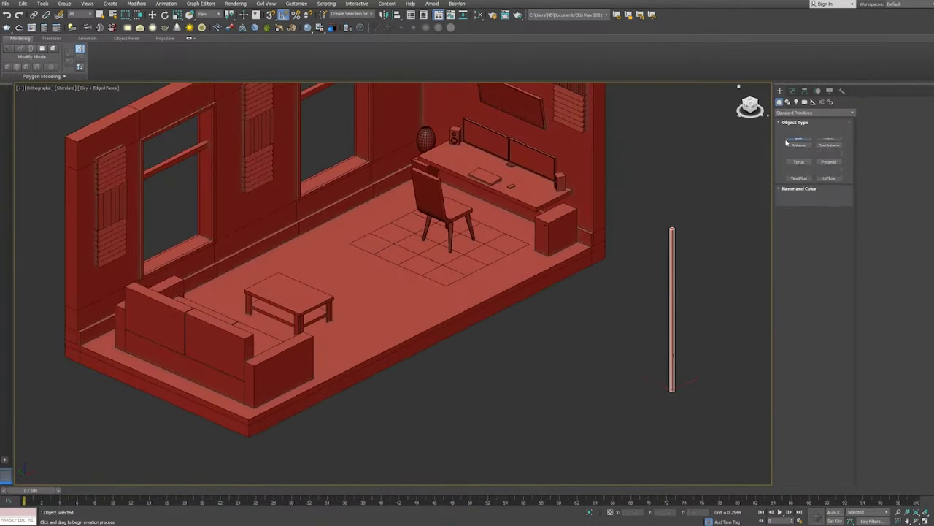
pyautogui.moveTo(583, 195); pyautogui.dragTo(663, 244)
pyautogui.click(792, 90)
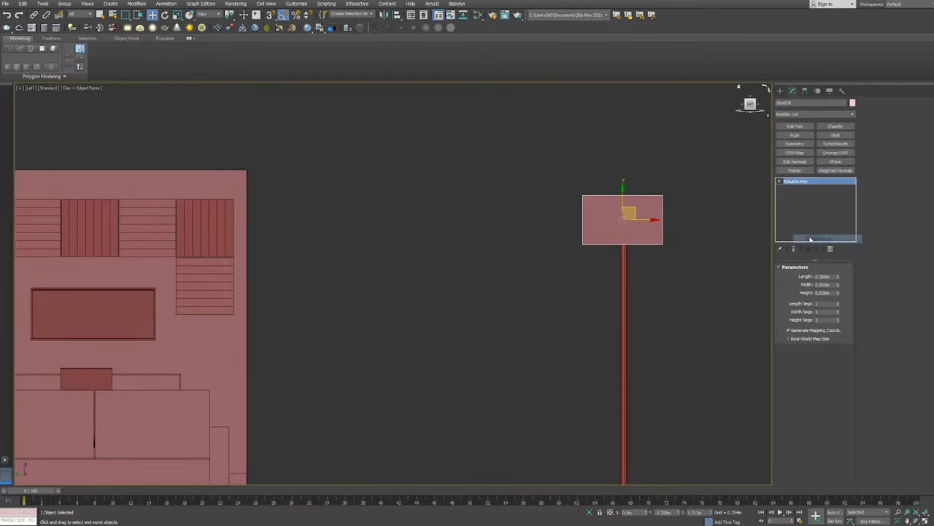
pyautogui.click(623, 219)
pyautogui.keyDown('alt'); pyautogui.moveTo(653, 215); pyautogui.dragTo(623, 203, button='middle'); pyautogui.keyUp('alt')
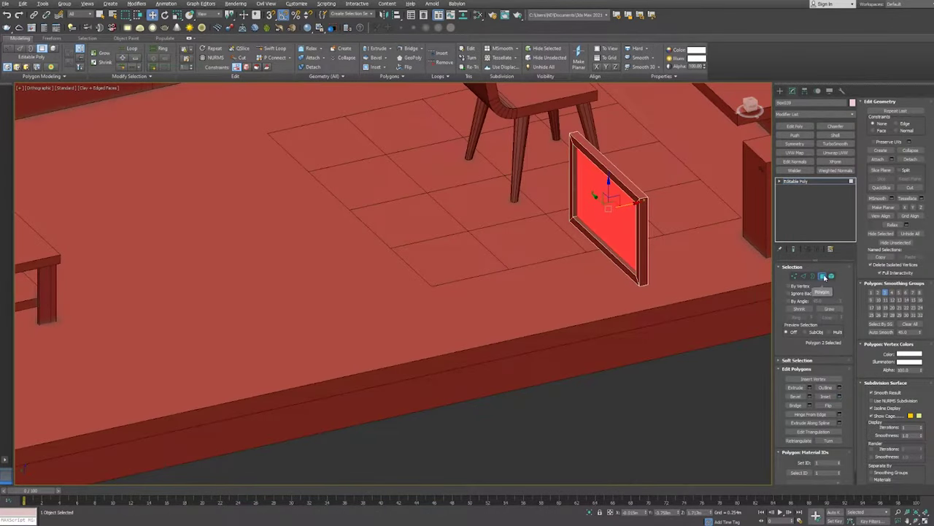
pyautogui.click(823, 276)
pyautogui.scroll(-5, 606, 241)
pyautogui.scroll(4, 657, 292)
pyautogui.scroll(3, 705, 292)
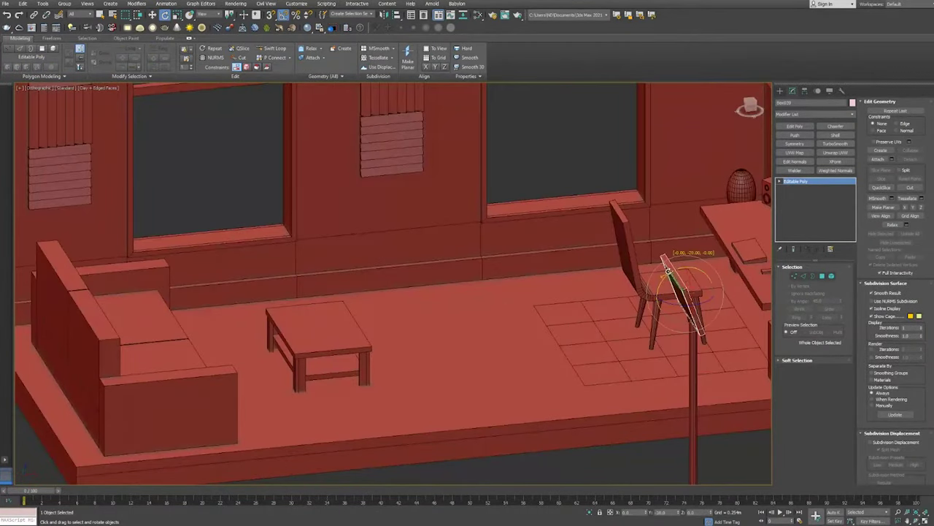
pyautogui.scroll(-5, 687, 313)
pyautogui.keyDown('alt'); pyautogui.moveTo(694, 369); pyautogui.dragTo(701, 296, button='middle'); pyautogui.keyUp('alt')
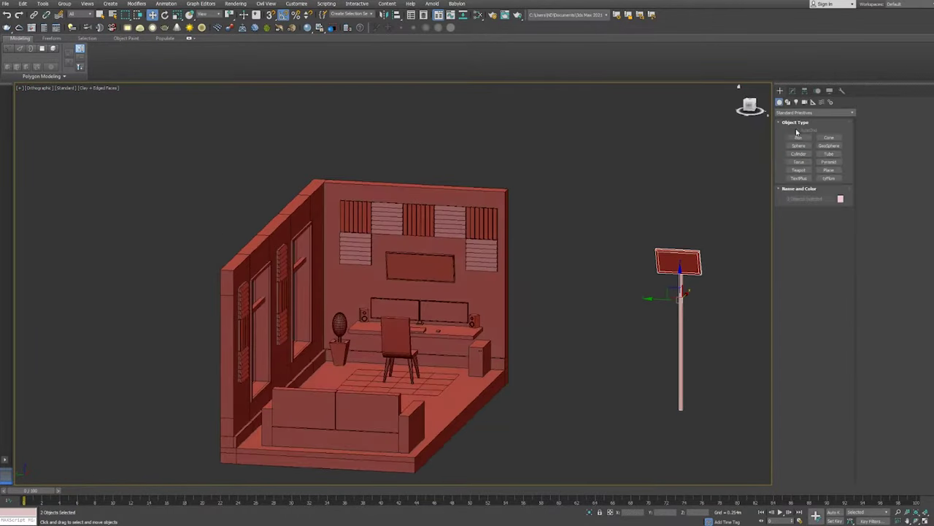
# - Draw a diagonal renderable line from the pole collar downward as the first leg
pyautogui.click(787, 101)
pyautogui.click(799, 143)
pyautogui.press('l')
pyautogui.scroll(5, 646, 337)
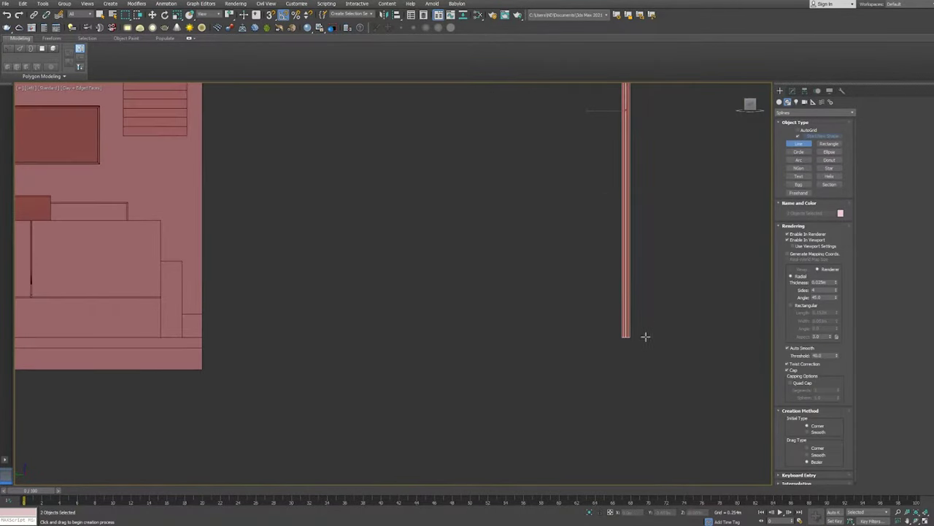
pyautogui.click(644, 275)
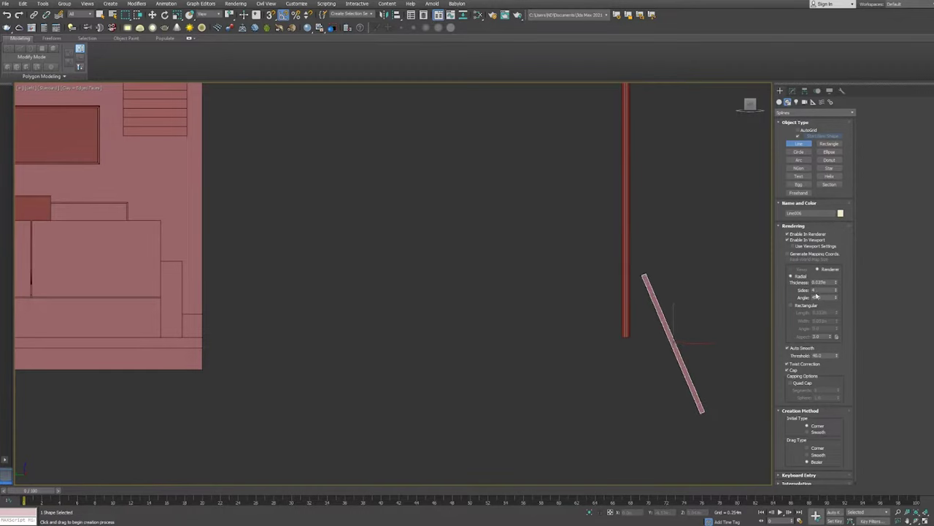
pyautogui.press('w')
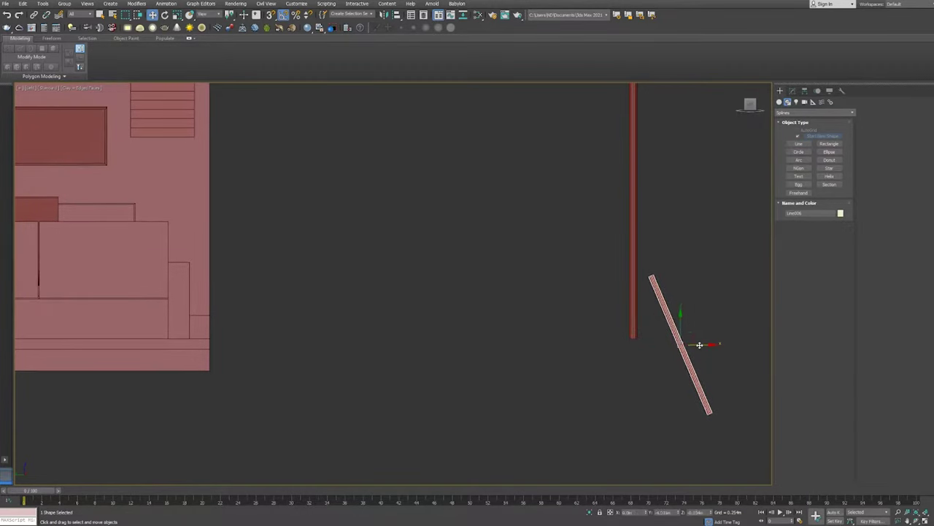
# - Select the pole, exit its vertex editing, and inspect the pole and leg
pyautogui.click(635, 285)
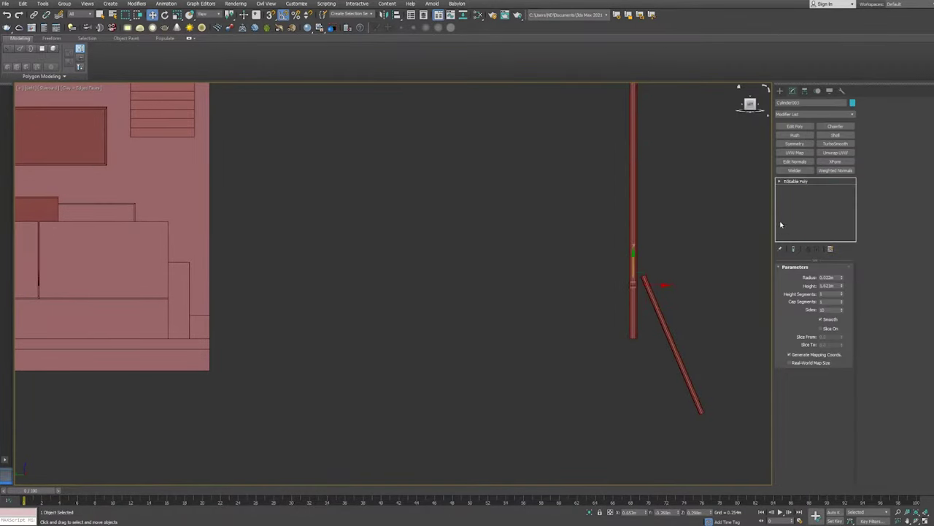
pyautogui.scroll(-3, 613, 171)
pyautogui.scroll(4, 612, 170)
pyautogui.keyDown('alt'); pyautogui.moveTo(612, 170); pyautogui.dragTo(702, 268, button='middle'); pyautogui.keyUp('alt')
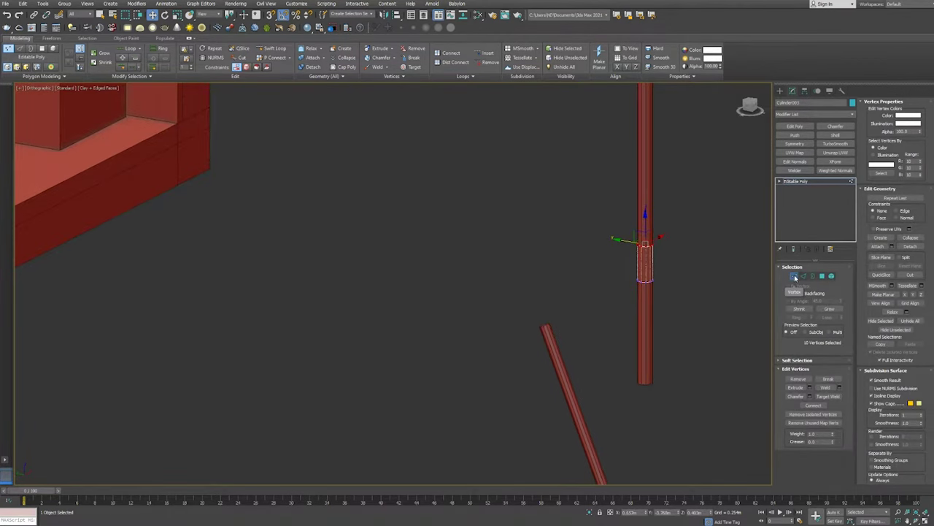
pyautogui.hotkey('ctrl', 'z')
pyautogui.hotkey('ctrl', 'z')
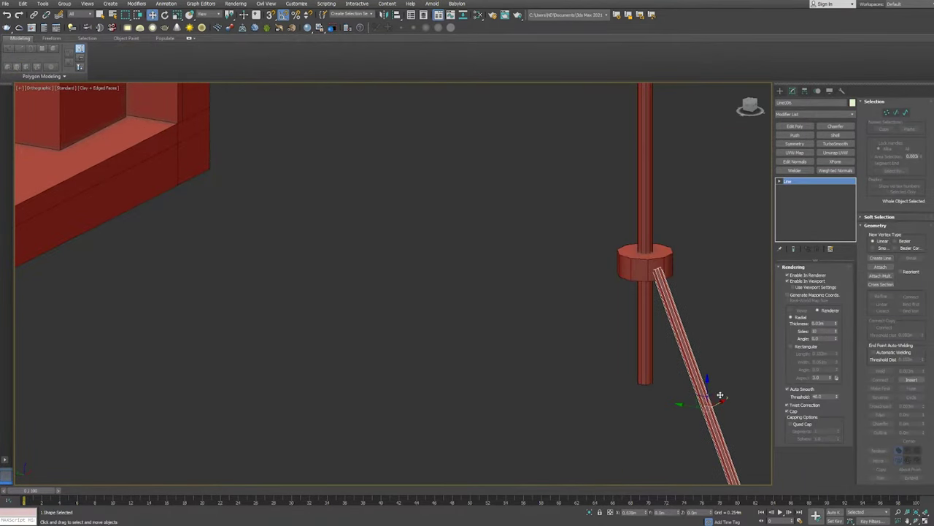
pyautogui.keyDown('alt'); pyautogui.moveTo(628, 241); pyautogui.dragTo(657, 217, button='middle'); pyautogui.keyUp('alt')
# - Pivot the leg on the pole and rotate a copy around it
pyautogui.click(661, 307)
pyautogui.click(805, 91)
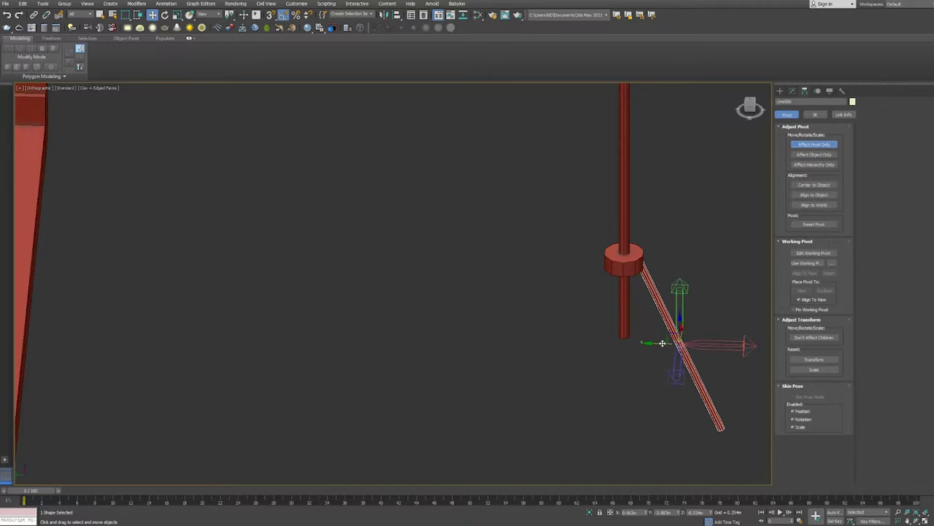
pyautogui.moveTo(637, 356)
pyautogui.keyDown('shift'); pyautogui.mouseDown()
pyautogui.moveTo(576, 367)
pyautogui.moveTo(593, 369)
pyautogui.mouseUp(); pyautogui.keyUp('shift')
pyautogui.click(472, 289)
pyautogui.keyDown('alt'); pyautogui.moveTo(477, 296); pyautogui.dragTo(554, 278, button='middle'); pyautogui.keyUp('alt')
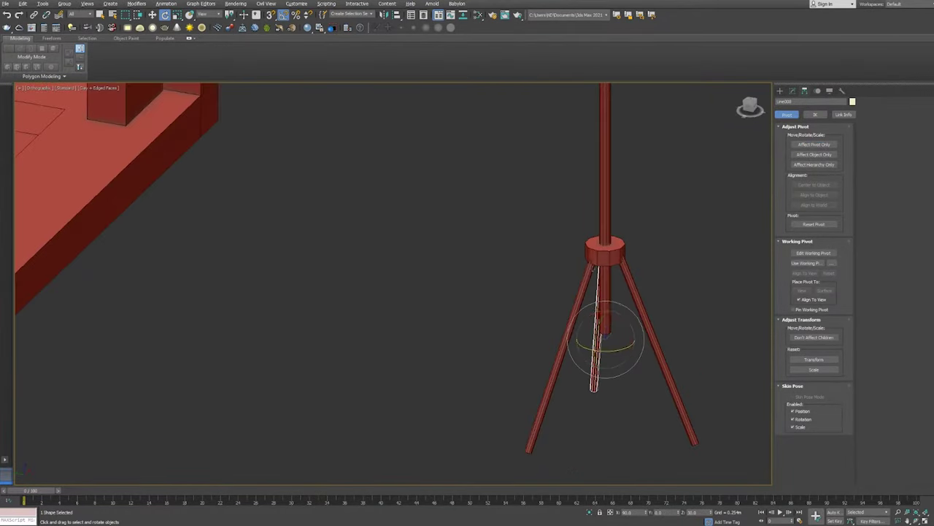
pyautogui.click(611, 249)
pyautogui.click(650, 343)
pyautogui.keyDown('alt'); pyautogui.moveTo(649, 343); pyautogui.dragTo(592, 333, button='middle'); pyautogui.keyUp('alt')
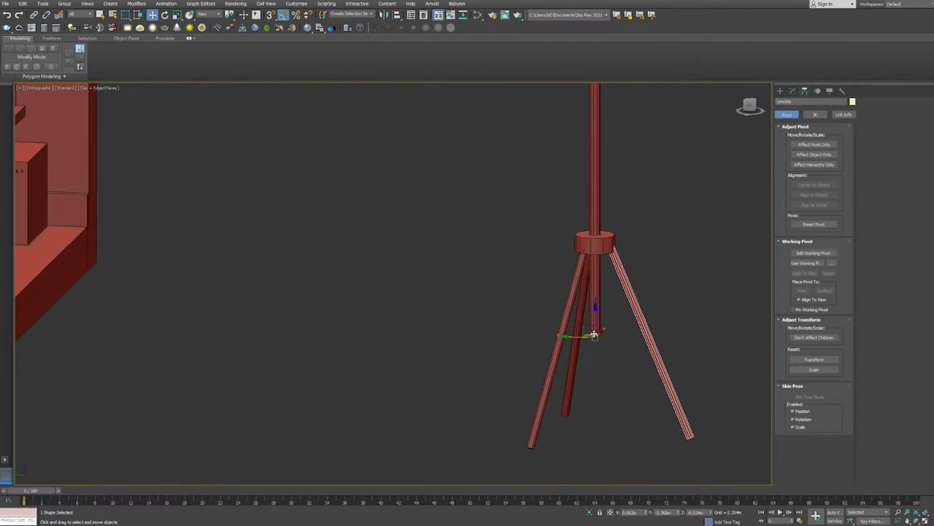
# - Rotate-clone the leg again to form the third tripod leg
pyautogui.rightClick(628, 277)
pyautogui.click(637, 333)
pyautogui.press('Return')
pyautogui.press('e')
pyautogui.moveTo(594, 355)
pyautogui.mouseDown()
pyautogui.moveTo(599, 392)
pyautogui.moveTo(680, 326)
pyautogui.mouseUp()
pyautogui.press('w')
# - Snap the brace's pivot to the pole centre and rotate a copy into place
pyautogui.click(792, 92)
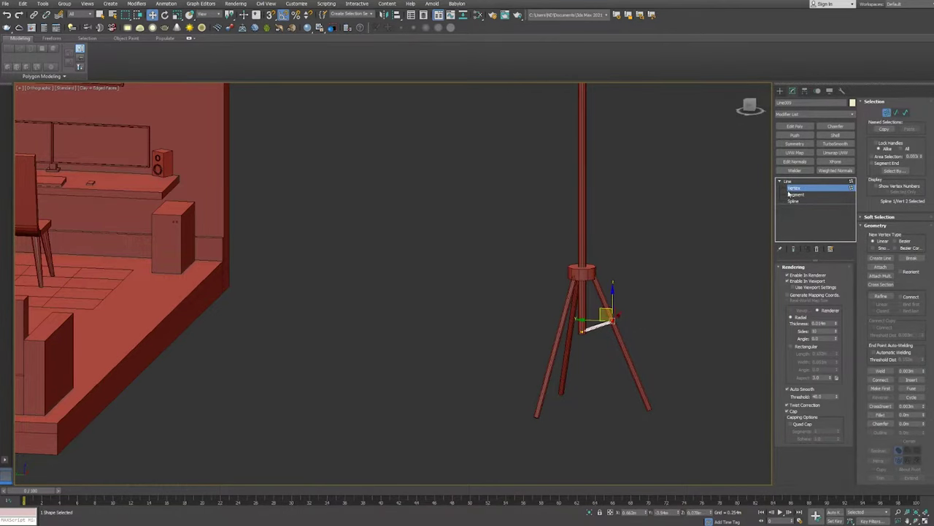
pyautogui.scroll(4, 611, 333)
pyautogui.press('e')
pyautogui.click(804, 90)
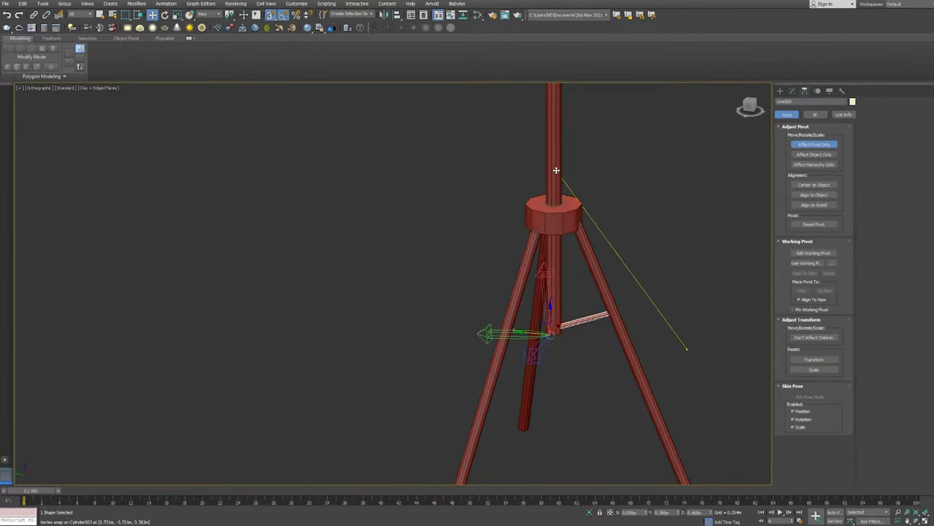
pyautogui.keyDown('alt'); pyautogui.moveTo(556, 170); pyautogui.dragTo(519, 335, button='middle'); pyautogui.keyUp('alt')
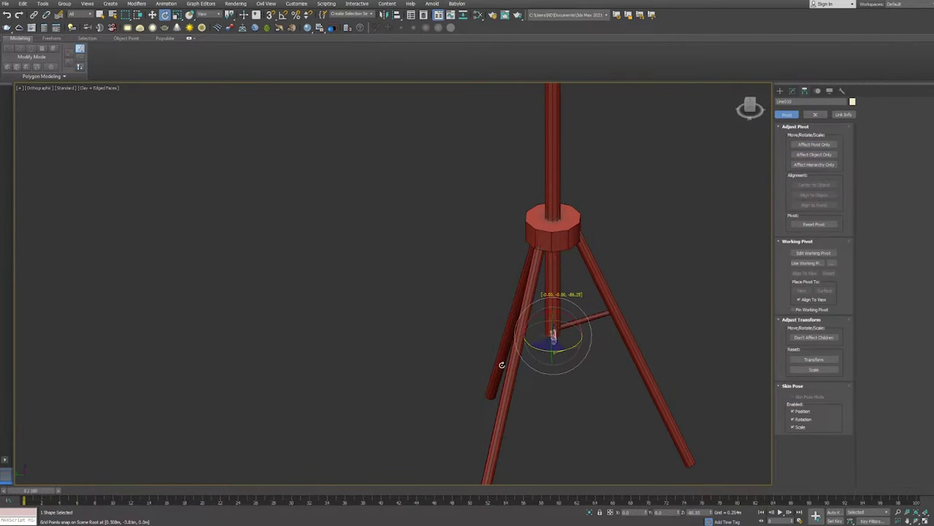
pyautogui.click(471, 298)
# - Lower the pole into the tripod and group all the light stand parts
pyautogui.scroll(-4, 519, 291)
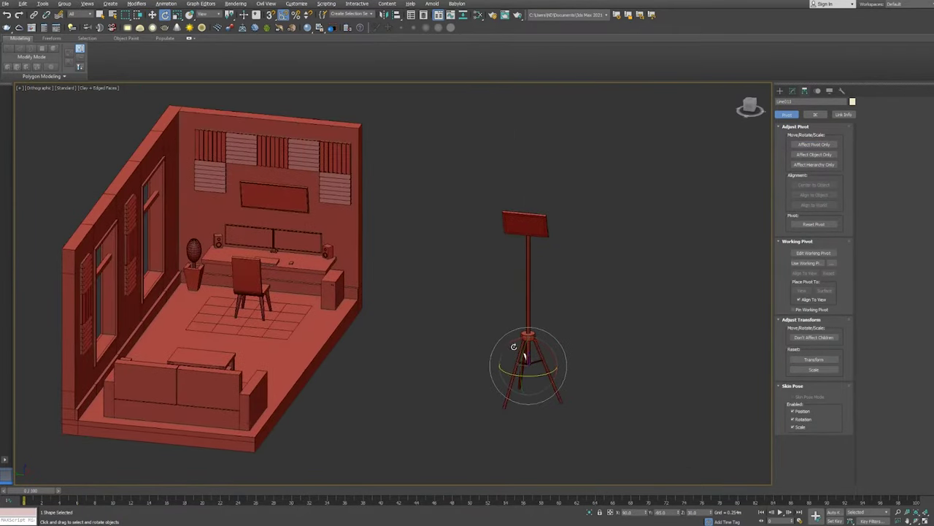
pyautogui.scroll(-3, 518, 291)
pyautogui.scroll(1, 470, 166)
pyautogui.press('w')
pyautogui.moveTo(531, 191); pyautogui.dragTo(531, 238)
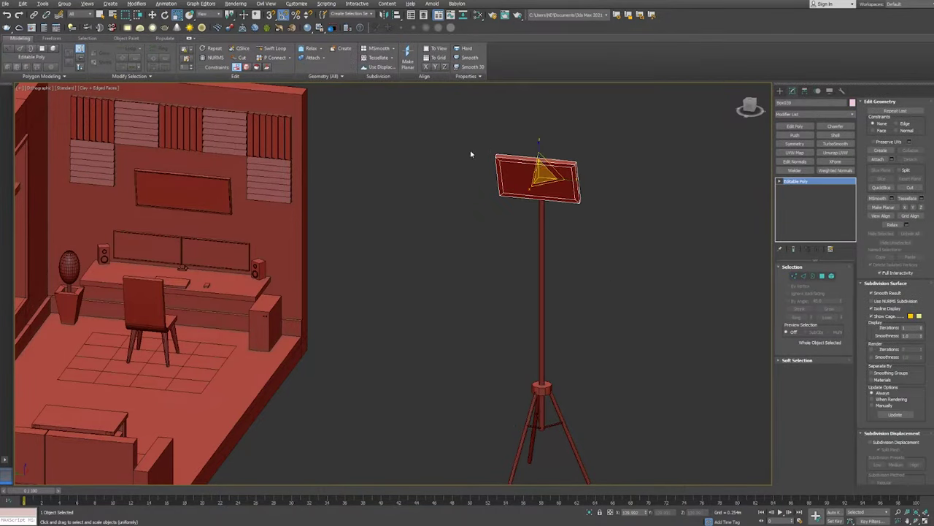
pyautogui.scroll(-4, 471, 154)
pyautogui.click(64, 4)
pyautogui.click(69, 13)
pyautogui.click(476, 273)
# - Move the grouped light stand into the room and check it from several angles
pyautogui.moveTo(511, 267); pyautogui.dragTo(318, 255)
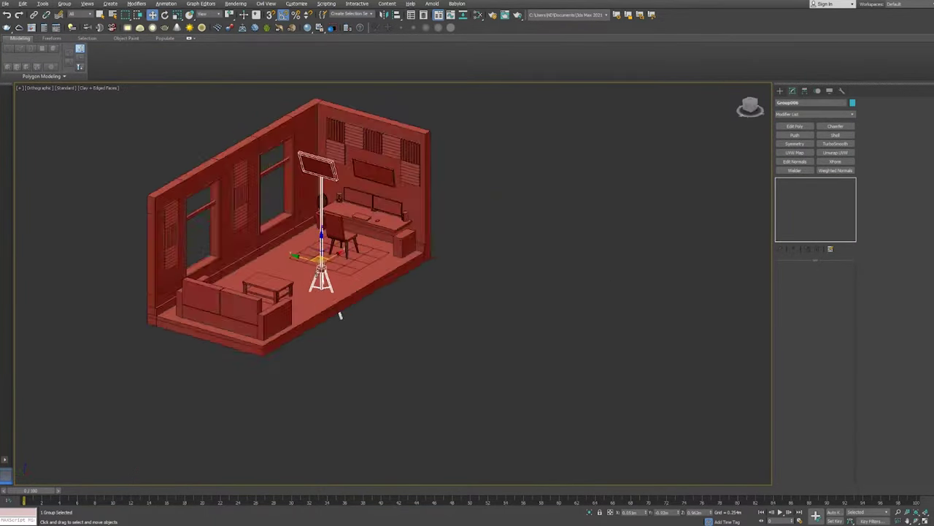
pyautogui.scroll(3, 339, 314)
pyautogui.press('r')
pyautogui.keyDown('alt'); pyautogui.moveTo(376, 342); pyautogui.dragTo(438, 314, button='middle'); pyautogui.keyUp('alt')
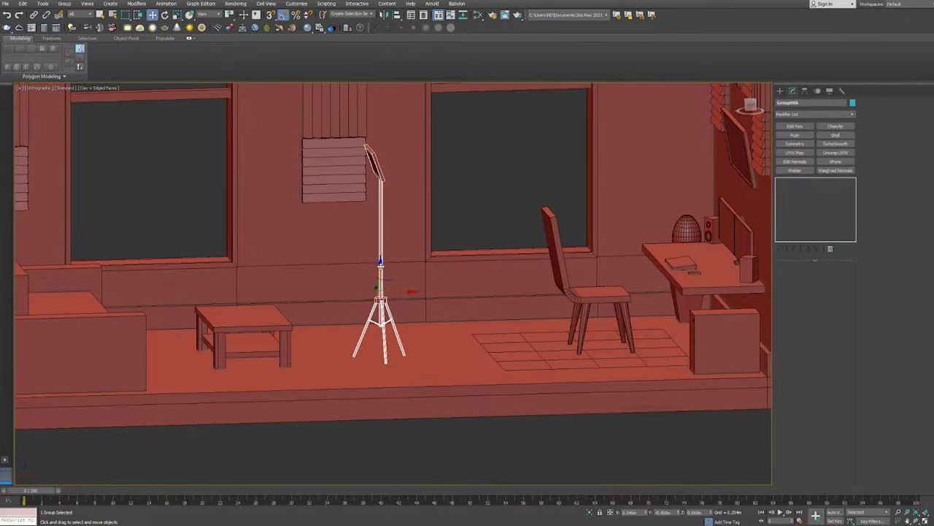
pyautogui.keyDown('alt'); pyautogui.moveTo(379, 277); pyautogui.dragTo(438, 219, button='middle'); pyautogui.keyUp('alt')
pyautogui.scroll(4, 482, 328)
pyautogui.press('e')
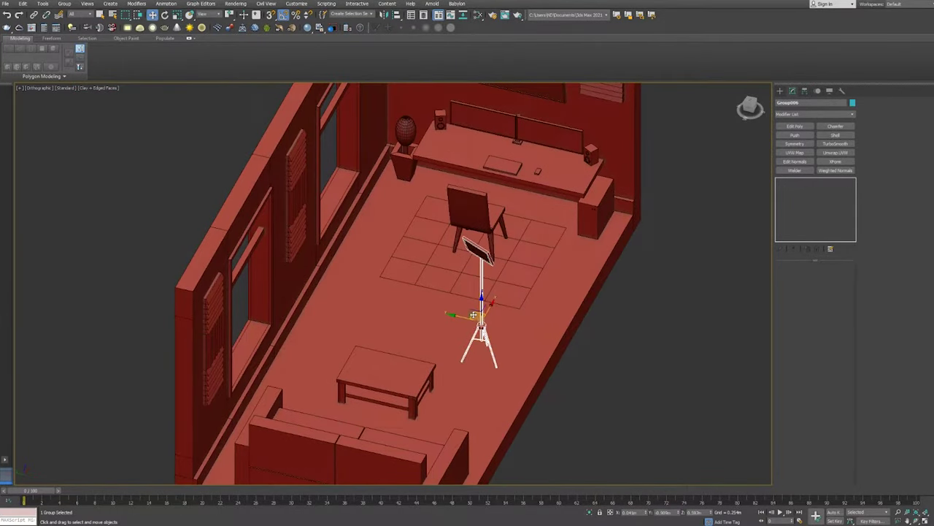
pyautogui.keyDown('alt'); pyautogui.moveTo(474, 315); pyautogui.dragTo(531, 378, button='middle'); pyautogui.keyUp('alt')
pyautogui.press('e')
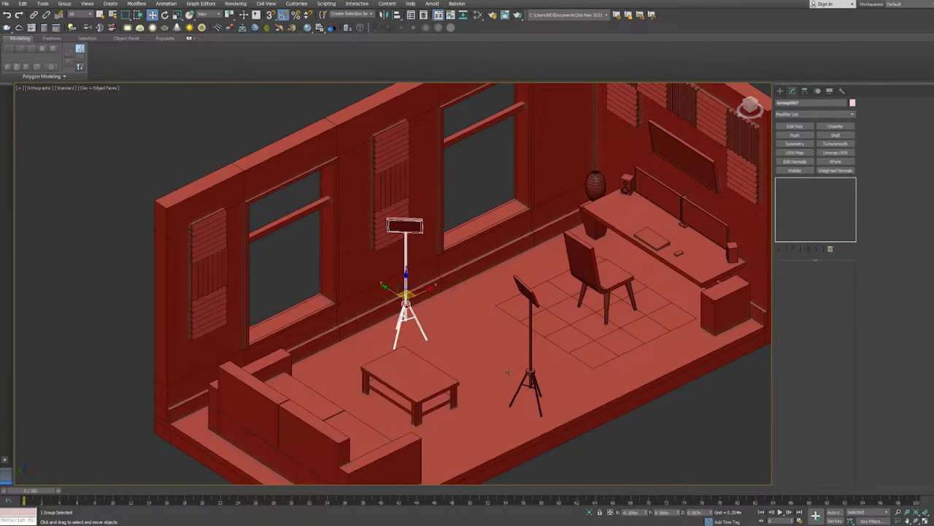
pyautogui.moveTo(576, 376); pyautogui.dragTo(609, 364, button='middle')
pyautogui.scroll(3, 609, 363)
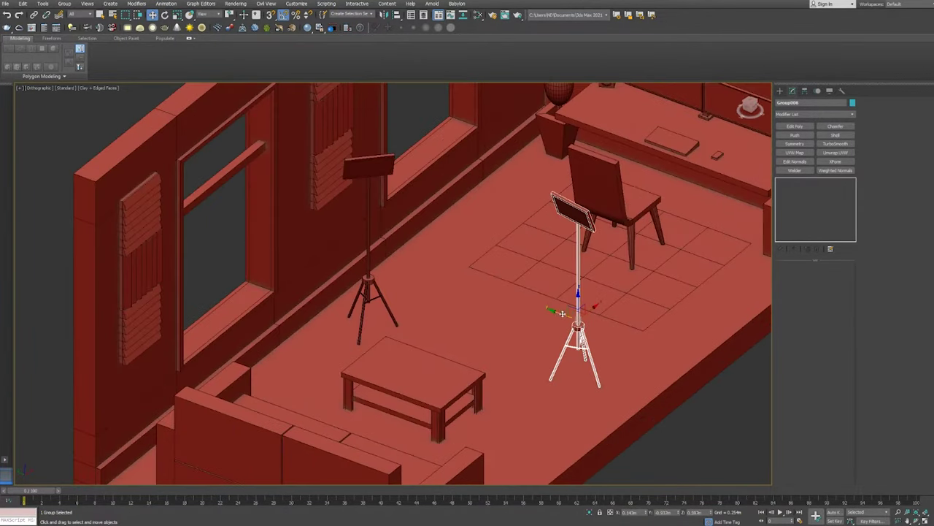
# - Clone the light stand to a new floor spot and select the copy's pole
pyautogui.keyDown('shift'); pyautogui.moveTo(580, 210); pyautogui.dragTo(496, 188); pyautogui.keyUp('shift')
pyautogui.scroll(2, 496, 189)
pyautogui.click(497, 189)
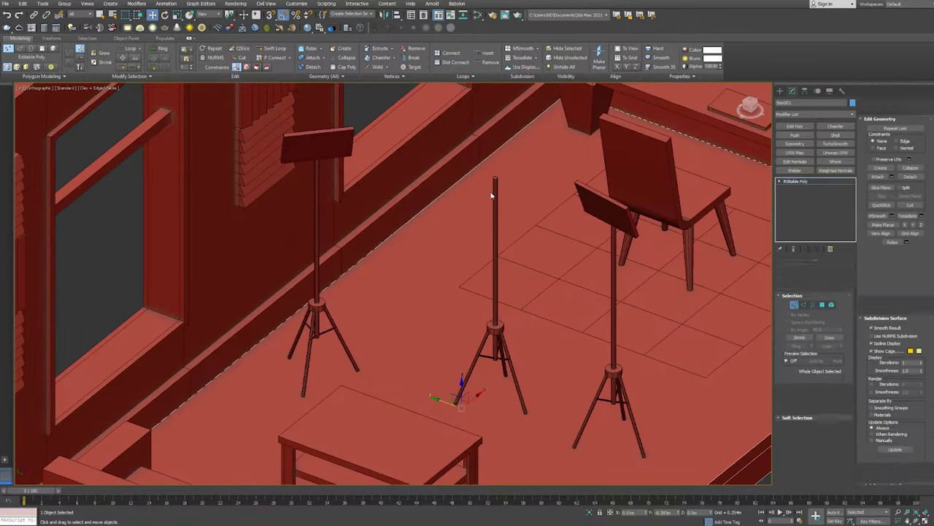
pyautogui.click(780, 91)
# - Draw a flat box, convert it to Editable Poly, and scale its top face into a narrow ridge
pyautogui.click(799, 138)
pyautogui.scroll(-4, 657, 328)
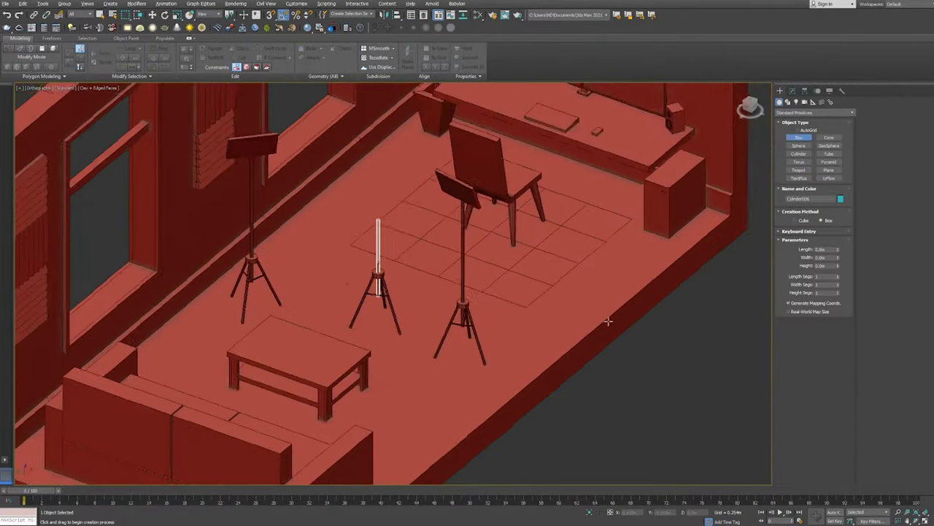
pyautogui.scroll(5, 681, 350)
pyautogui.moveTo(600, 342); pyautogui.dragTo(681, 351)
pyautogui.rightClick(681, 294)
pyautogui.click(803, 234)
pyautogui.click(642, 322)
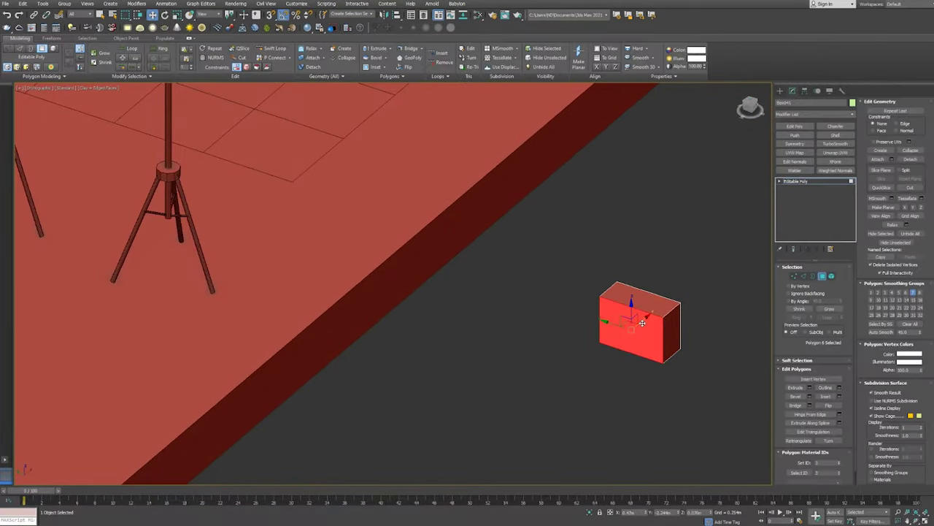
pyautogui.press('r')
pyautogui.keyDown('alt'); pyautogui.moveTo(561, 289); pyautogui.dragTo(637, 336, button='middle'); pyautogui.keyUp('alt')
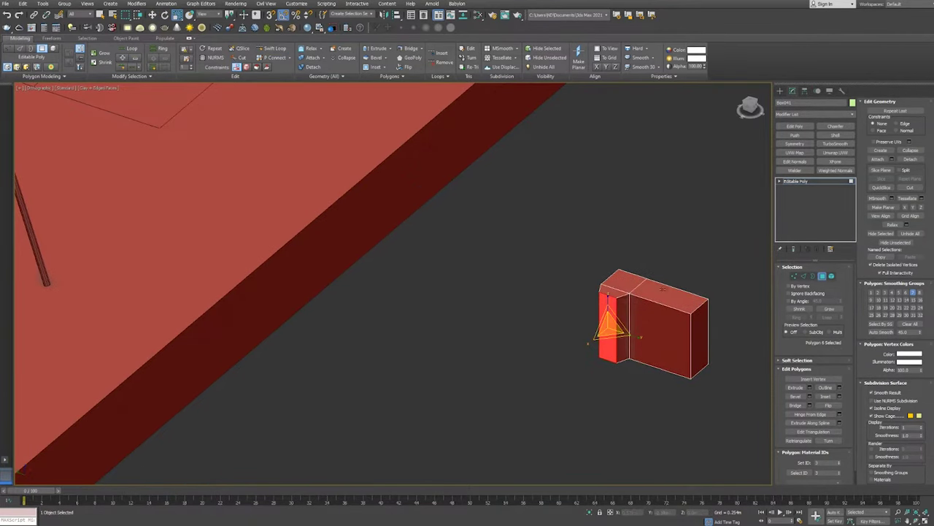
pyautogui.moveTo(707, 297); pyautogui.dragTo(688, 313)
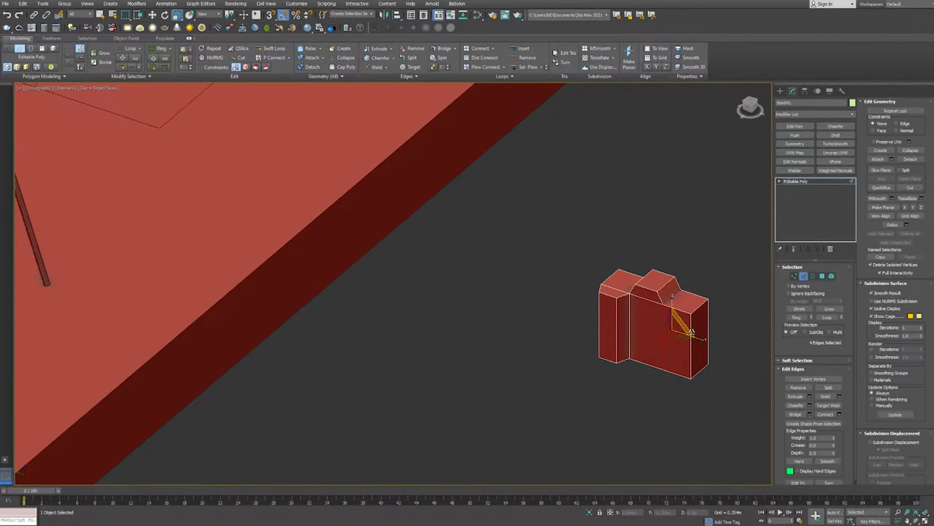
pyautogui.click(822, 276)
# - Draw a cylinder lens, convert it to Editable Poly, and select its top face, edge loop and polygon ring
pyautogui.click(780, 91)
pyautogui.click(799, 153)
pyautogui.moveTo(611, 415); pyautogui.dragTo(634, 378)
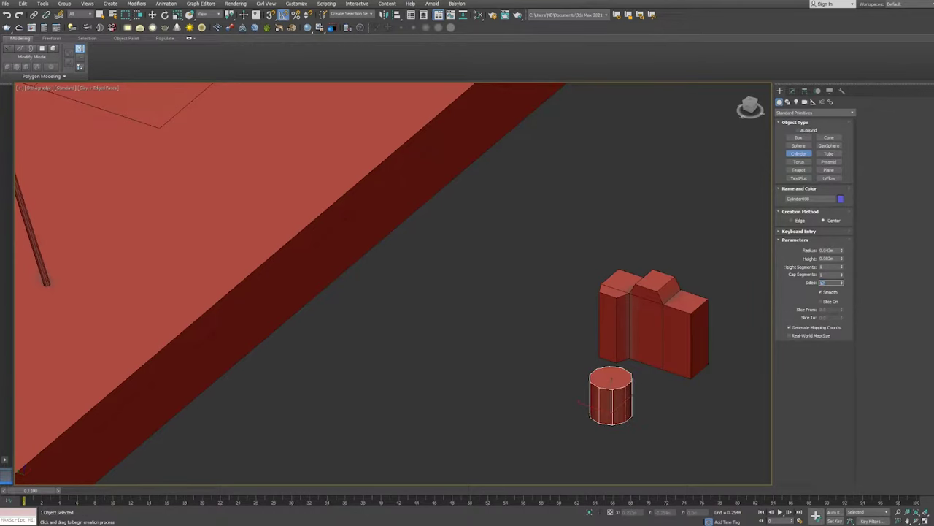
pyautogui.click(792, 90)
pyautogui.rightClick(794, 181)
pyautogui.click(803, 241)
pyautogui.press('4')
pyautogui.click(610, 376)
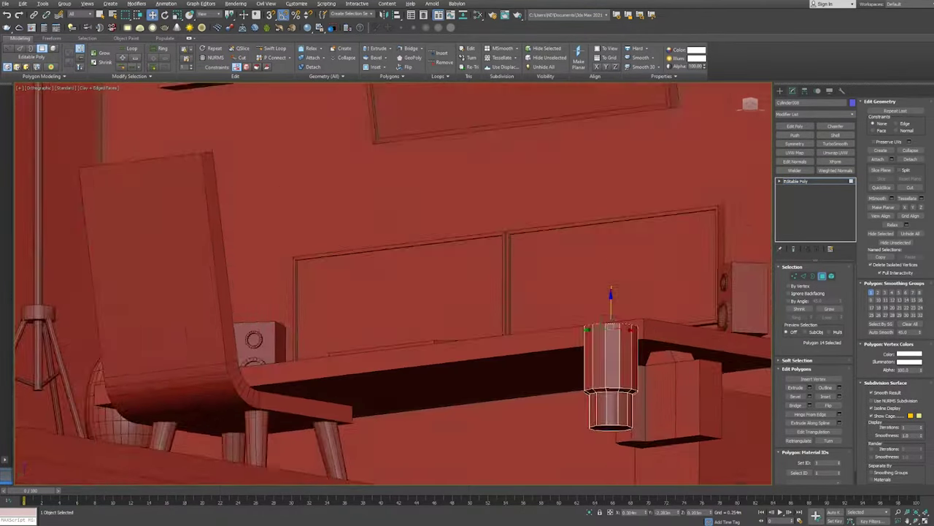
pyautogui.scroll(2, 606, 380)
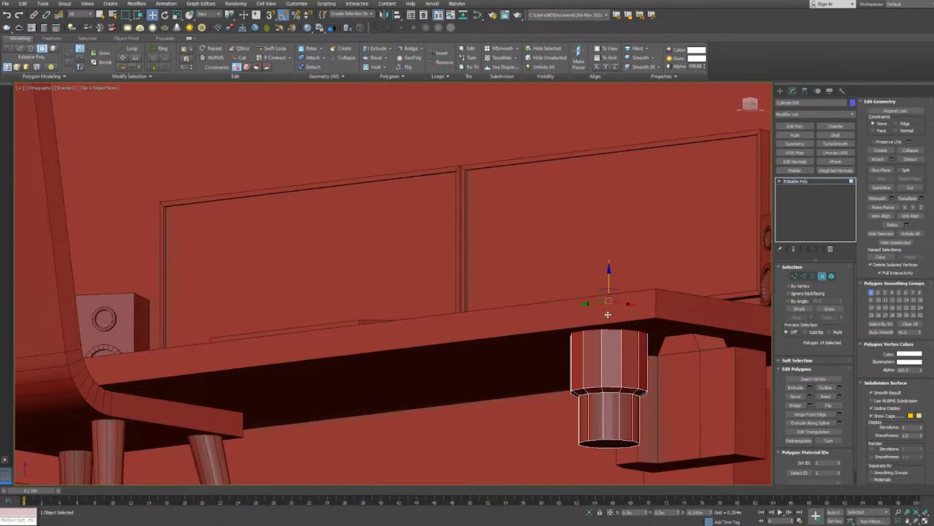
pyautogui.press('2')
pyautogui.doubleClick(612, 390)
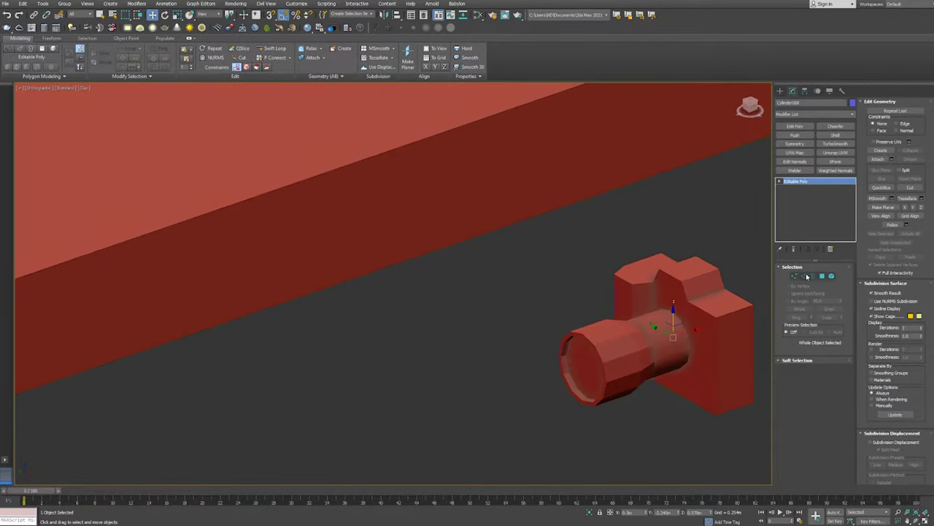
pyautogui.press('4')
pyautogui.doubleClick(657, 340)
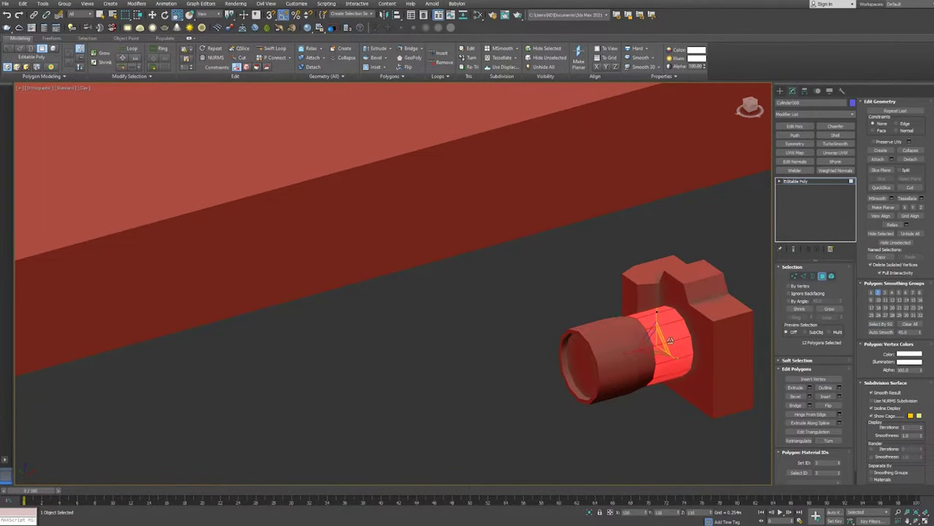
pyautogui.press('4')
# - Group the box and cylinder into a camera, then select the camera body at vertex level
pyautogui.click(64, 3)
pyautogui.click(80, 14)
pyautogui.click(476, 273)
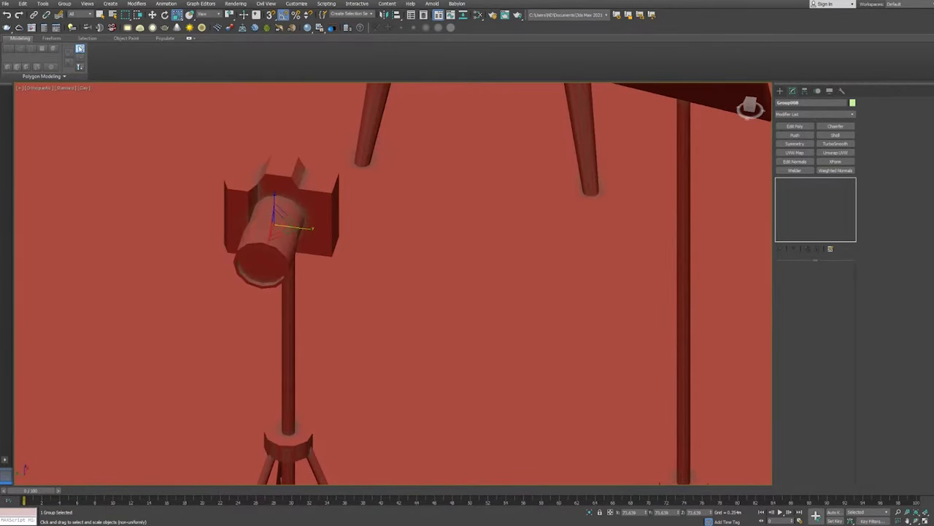
pyautogui.click(310, 195)
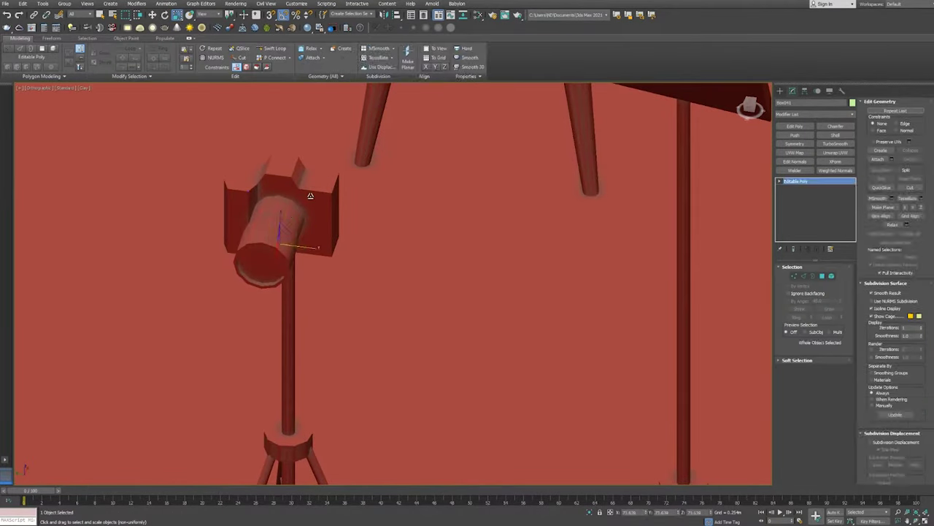
pyautogui.press('1')
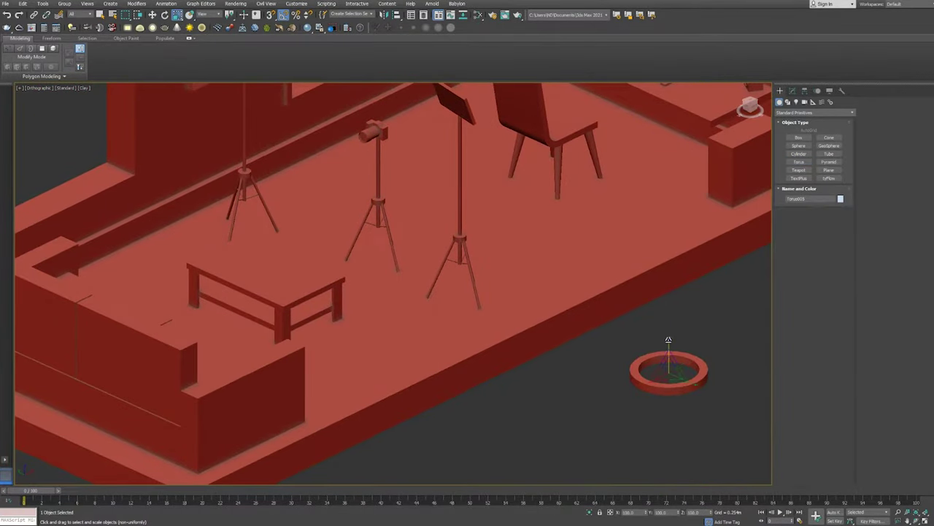
# - Finish the torus ring beside the room, convert it to Editable Poly, and frame it in view
pyautogui.click(680, 384)
pyautogui.press('F4')
pyautogui.press('z')
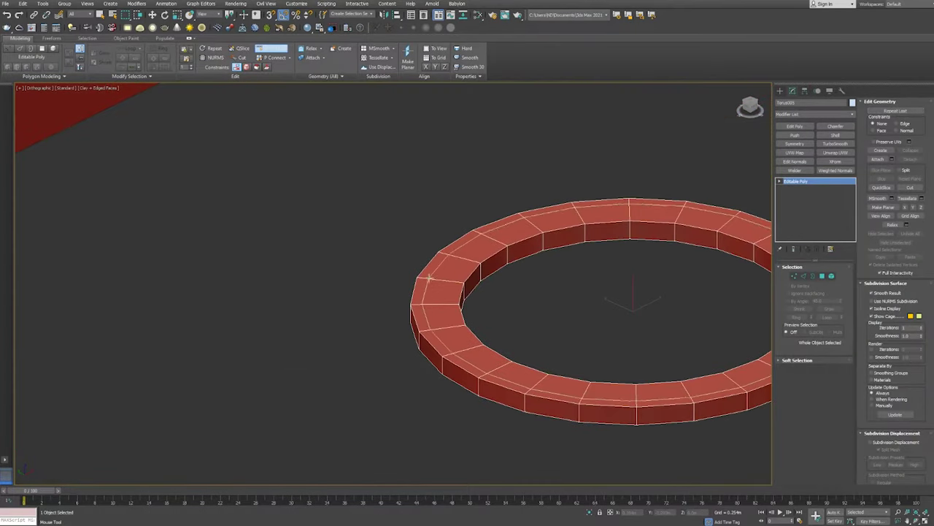
pyautogui.scroll(-3, 430, 278)
pyautogui.keyDown('alt'); pyautogui.moveTo(661, 269); pyautogui.dragTo(636, 292, button='middle'); pyautogui.keyUp('alt')
# - Center the torus on the camera with Align and shrink it slightly around the camera
pyautogui.scroll(-5, 636, 292)
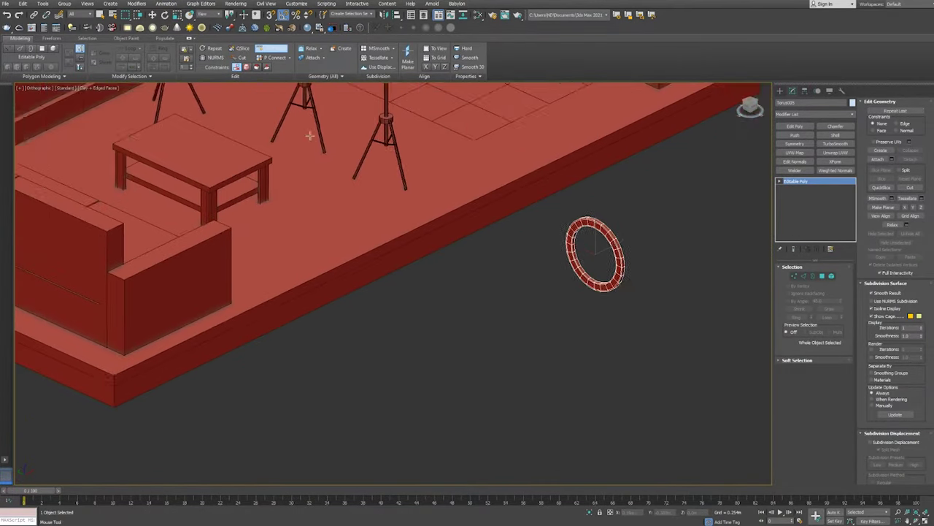
pyautogui.moveTo(309, 22); pyautogui.dragTo(417, 108, button='middle')
pyautogui.hotkey('alt', 'a')
pyautogui.click(411, 106)
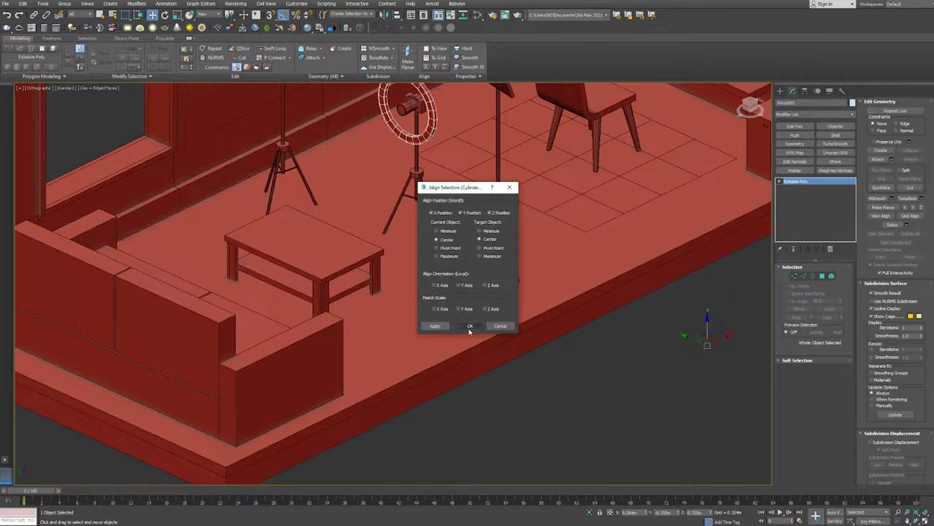
pyautogui.click(489, 324)
pyautogui.press('z')
pyautogui.press('r')
pyautogui.moveTo(502, 270)
pyautogui.mouseDown()
pyautogui.moveTo(502, 281)
pyautogui.moveTo(501, 226)
pyautogui.mouseUp()
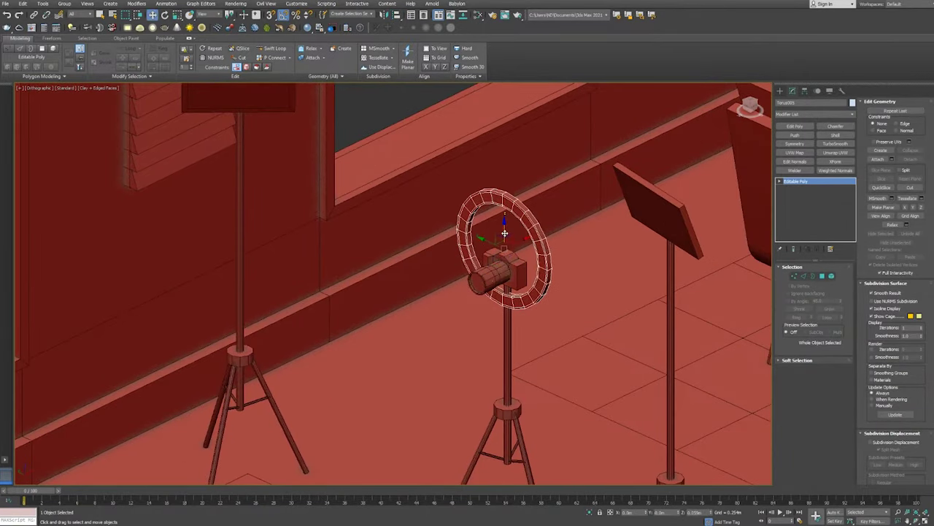
pyautogui.scroll(3, 505, 223)
# - Raise the camera pole's top vertices, then return to object level and clear the selection
pyautogui.click(507, 267)
pyautogui.press('1')
pyautogui.press('w')
pyautogui.scroll(-3, 394, 284)
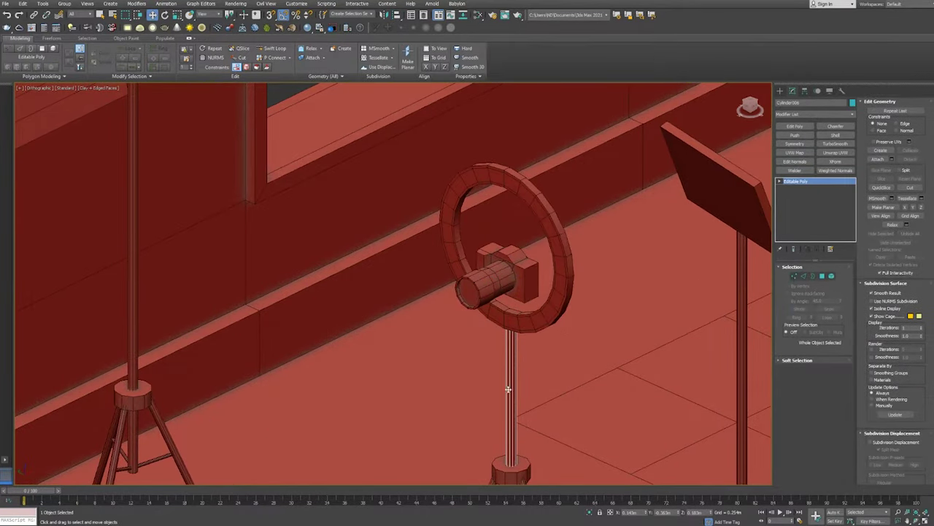
pyautogui.scroll(-2, 394, 285)
pyautogui.moveTo(527, 219); pyautogui.dragTo(527, 146)
pyautogui.press('Escape')
pyautogui.scroll(2, 526, 212)
pyautogui.press('1')
pyautogui.scroll(-2, 511, 241)
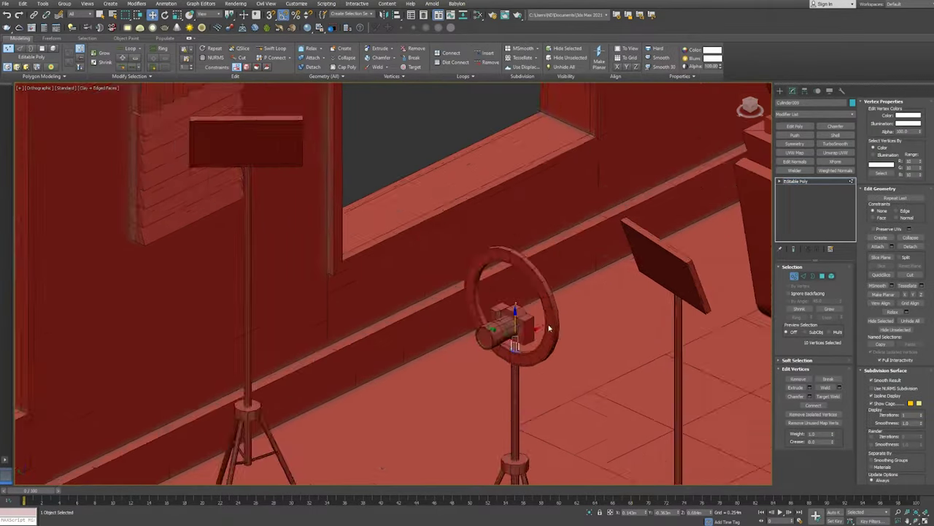
pyautogui.press('z')
pyautogui.scroll(-3, 450, 358)
pyautogui.scroll(-4, 494, 300)
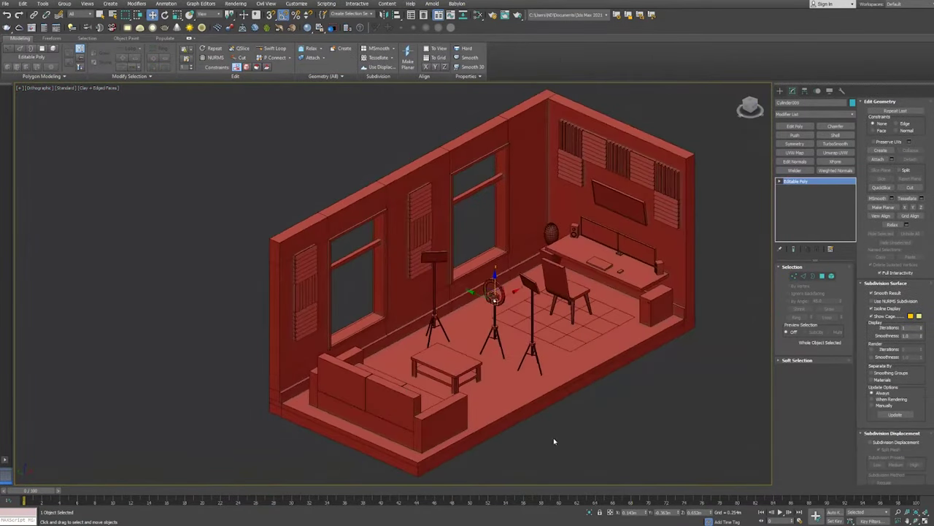
pyautogui.click(553, 437)
pyautogui.scroll(3, 358, 215)
# - Add an HDRI Environment map using kiara_1_dawn_2k.hdr with exposure -5.0
pyautogui.write('m')
pyautogui.write('hdr')
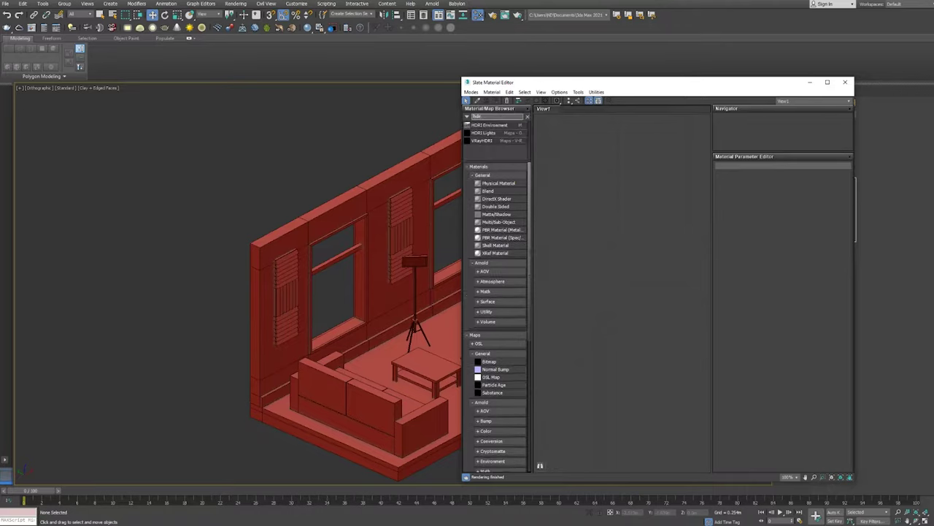
pyautogui.moveTo(489, 125); pyautogui.dragTo(612, 191)
pyautogui.click(183, 135)
pyautogui.hotkey('shift', 'F3')
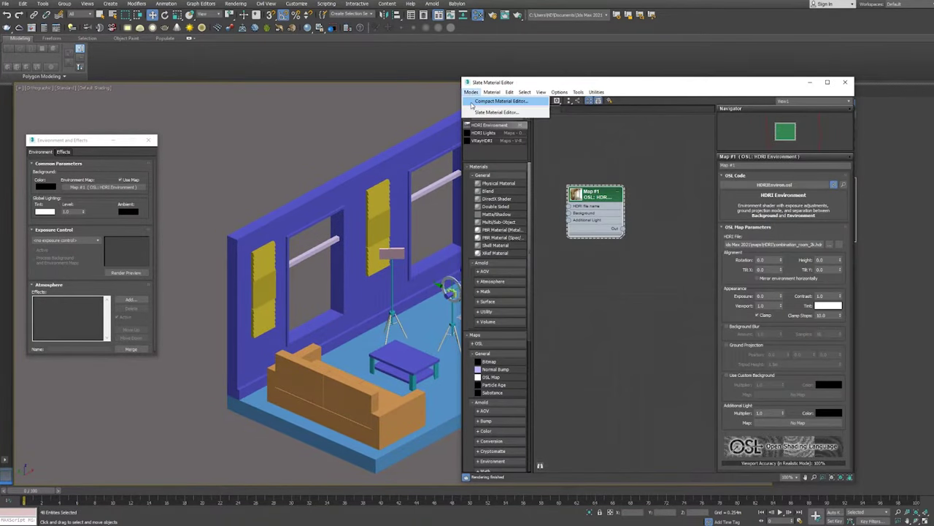
pyautogui.click(473, 103)
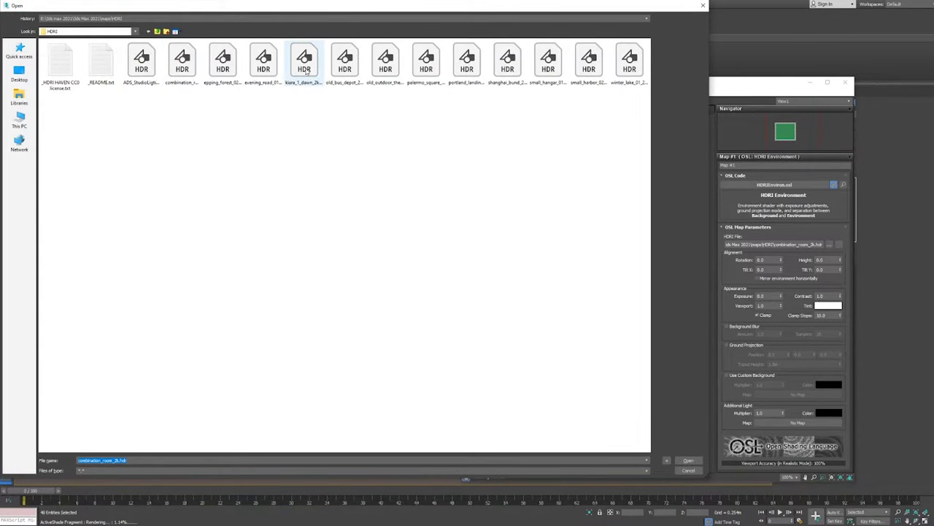
pyautogui.doubleClick(306, 71)
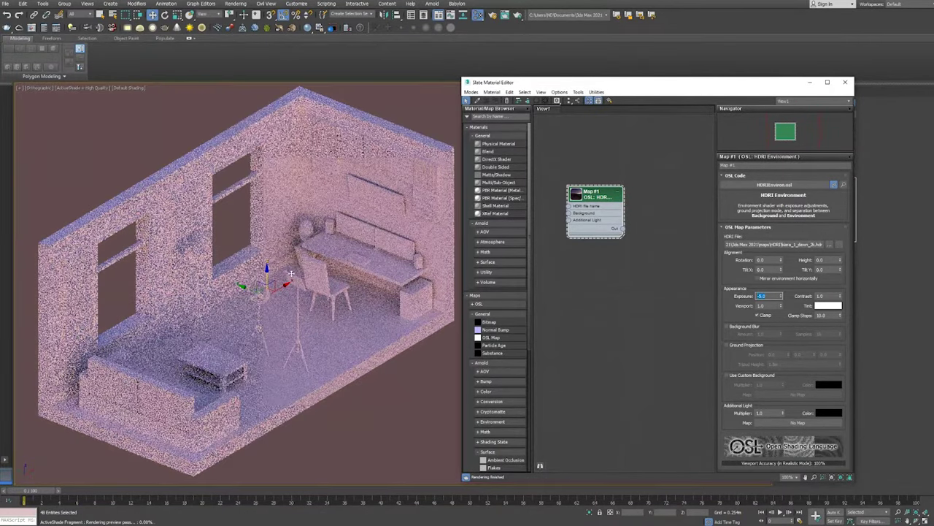
pyautogui.click(290, 273)
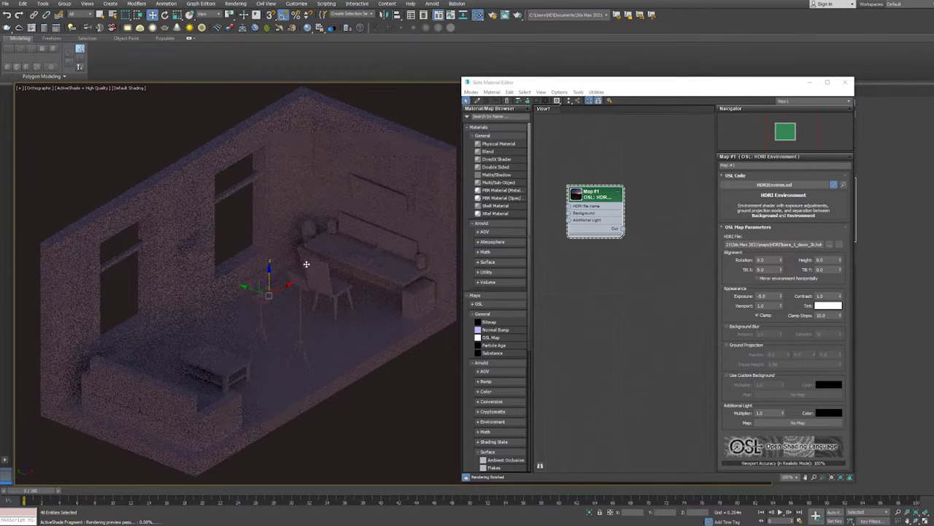
# - Restore high-quality viewport shading and place an Arnold light above the room as a Distant light
pyautogui.press('m')
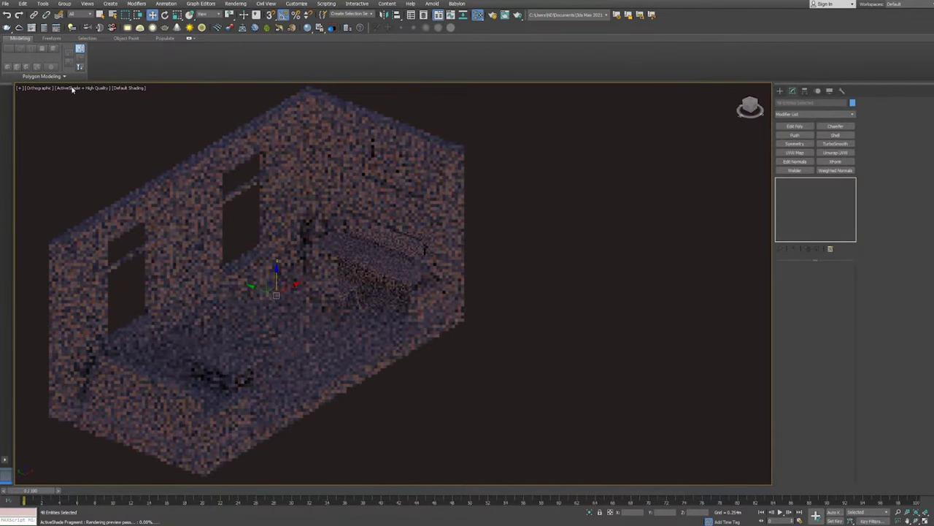
pyautogui.click(73, 88)
pyautogui.click(150, 104)
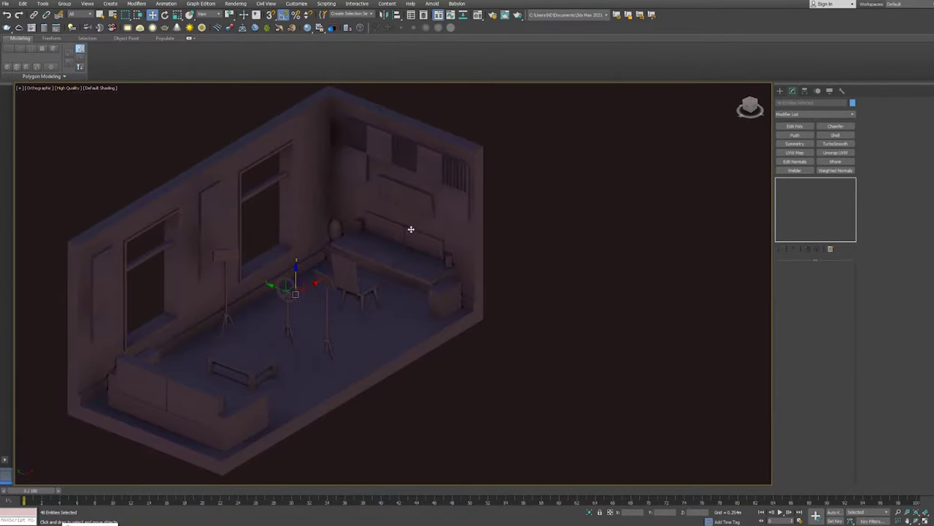
pyautogui.click(783, 93)
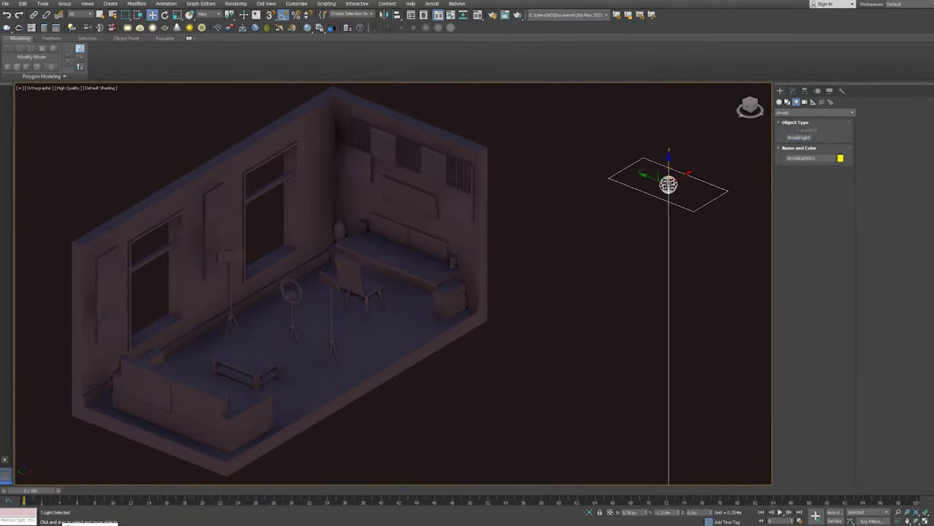
pyautogui.click(838, 334)
pyautogui.click(830, 351)
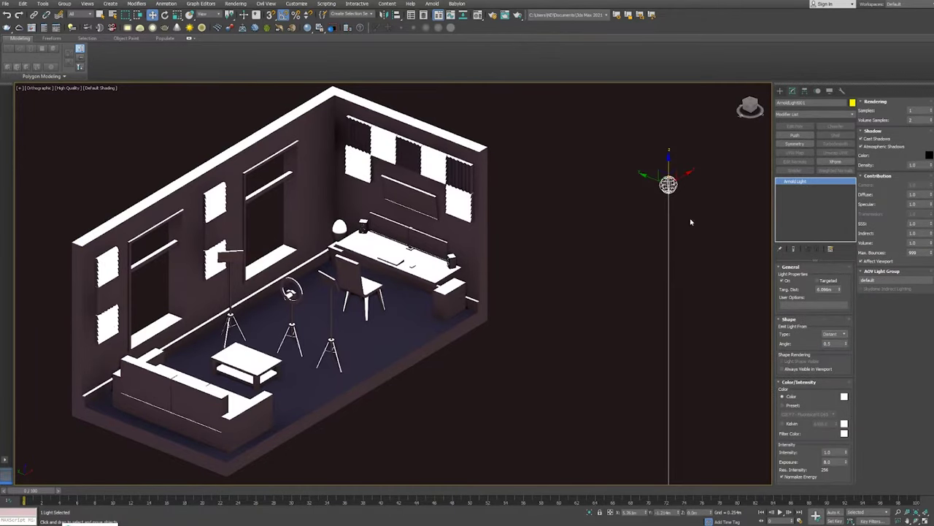
# - Tilt and reposition the distant light to aim steeply down into the room, previewing in ActiveShade
pyautogui.press('e')
pyautogui.moveTo(662, 219)
pyautogui.mouseDown()
pyautogui.moveTo(660, 202)
pyautogui.moveTo(556, 210)
pyautogui.mouseUp()
pyautogui.press('Return')
pyautogui.press('w')
pyautogui.click(66, 88)
pyautogui.click(103, 95)
pyautogui.moveTo(357, 332); pyautogui.dragTo(432, 325, button='middle')
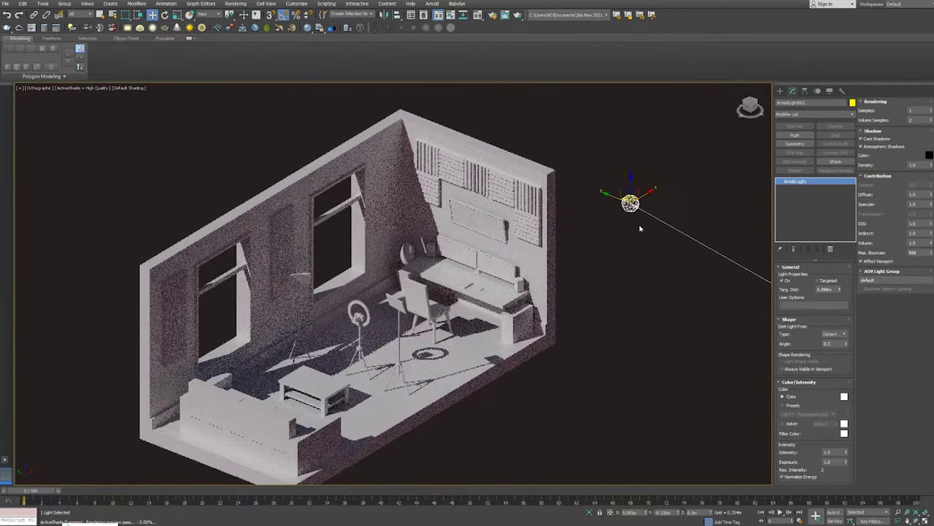
pyautogui.press('e')
pyautogui.moveTo(639, 229); pyautogui.dragTo(600, 267)
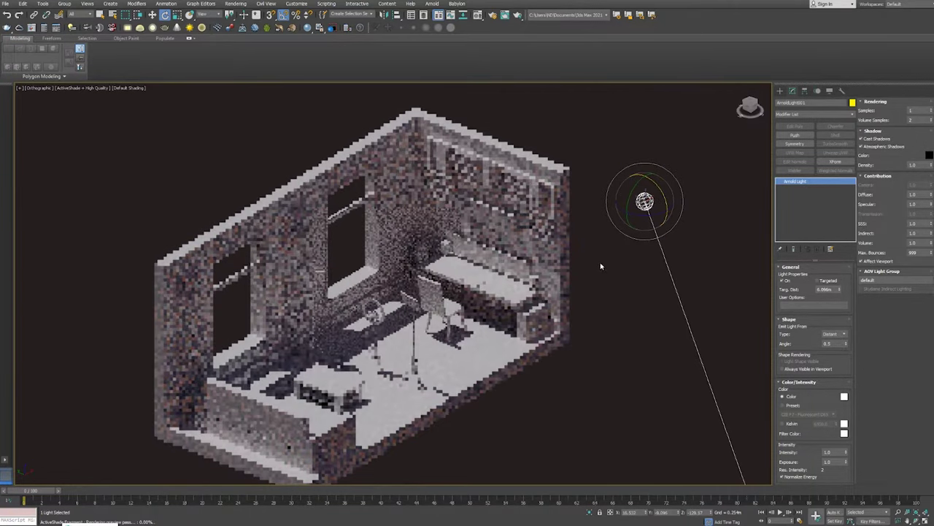
pyautogui.click(80, 89)
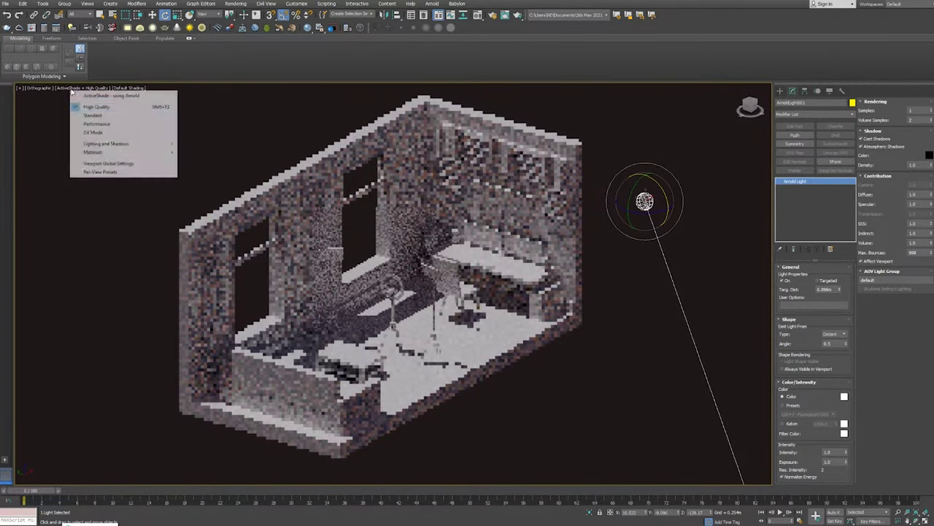
pyautogui.click(87, 107)
# - Make material slot 02 white with 1500 emission and apply it to the monitor screen objects
pyautogui.press('m')
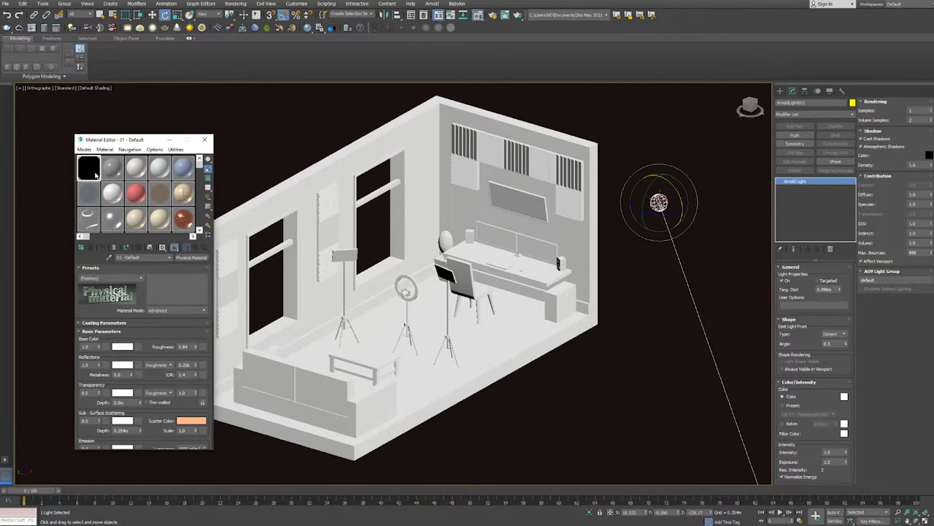
pyautogui.click(109, 171)
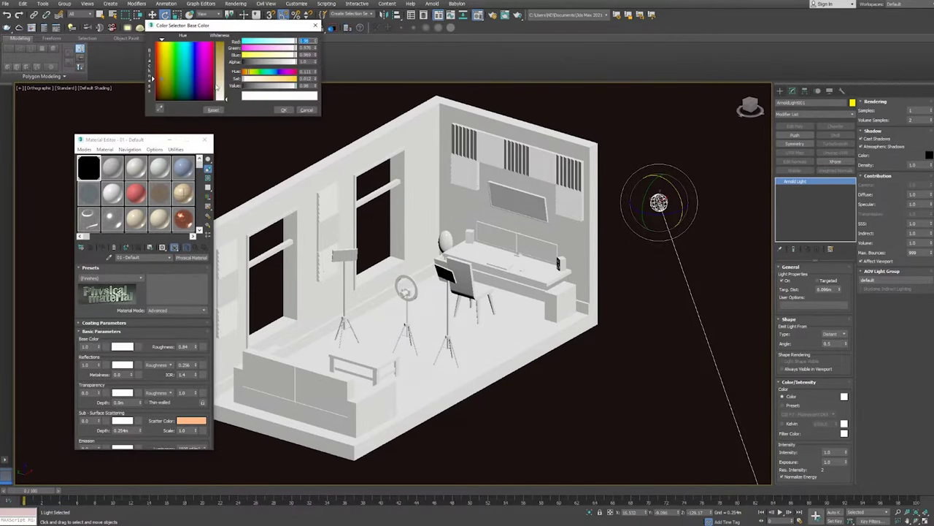
pyautogui.press('w')
pyautogui.keyDown('ctrl'); pyautogui.click(382, 203); pyautogui.keyUp('ctrl')
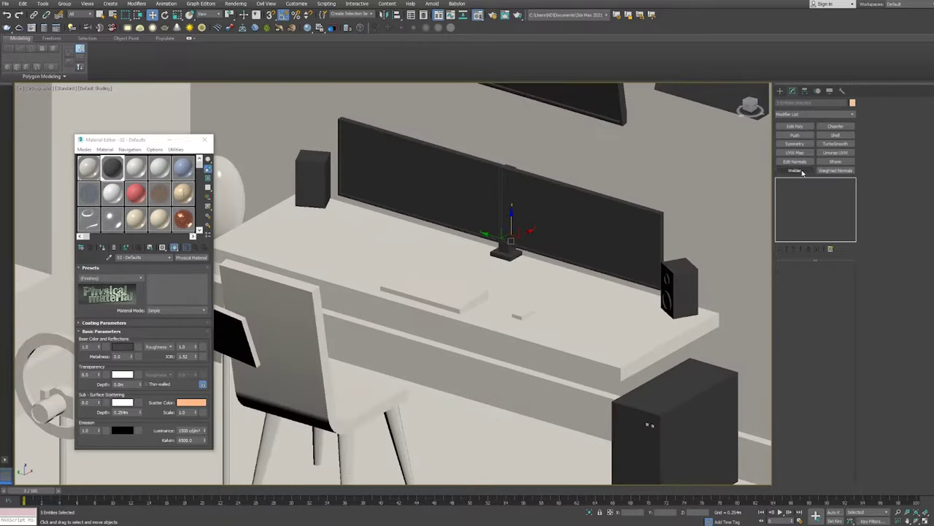
pyautogui.click(122, 346)
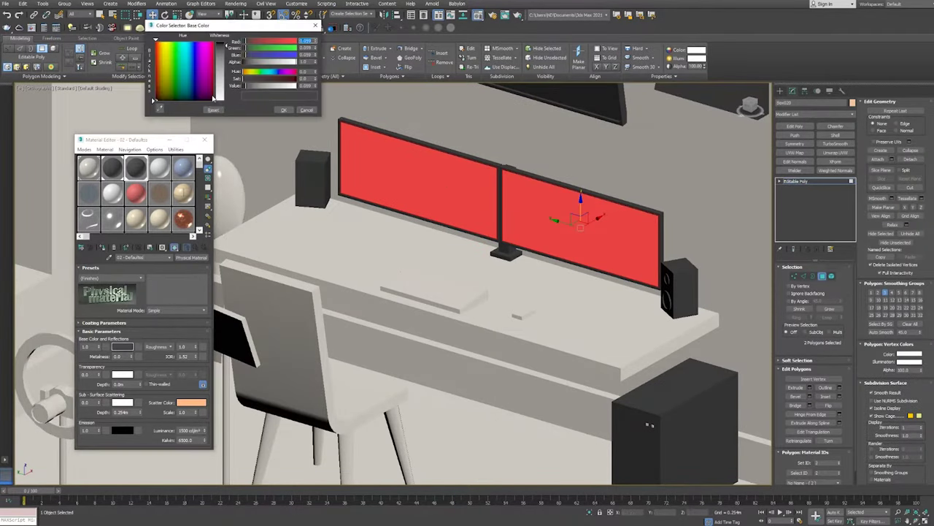
pyautogui.scroll(-2, 117, 380)
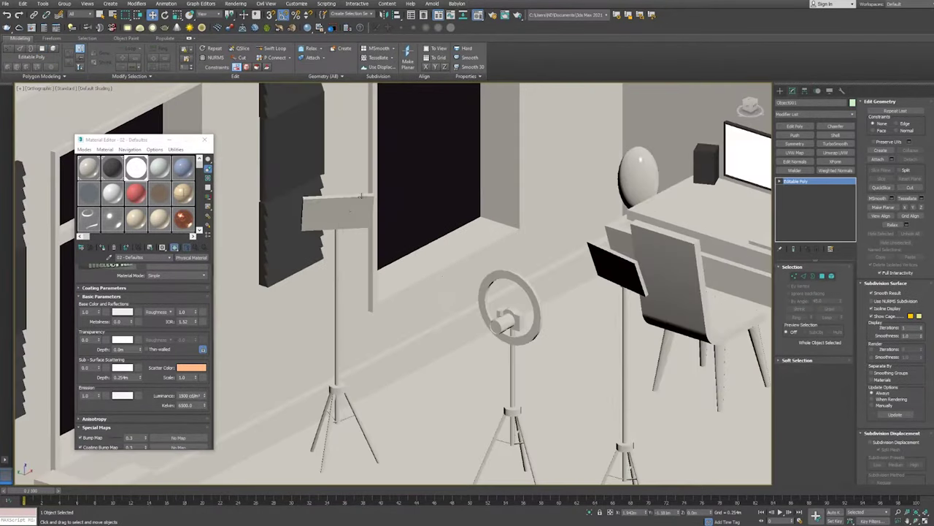
pyautogui.click(507, 288)
# - Group the ring-light parts under the suggested group name
pyautogui.scroll(3, 576, 253)
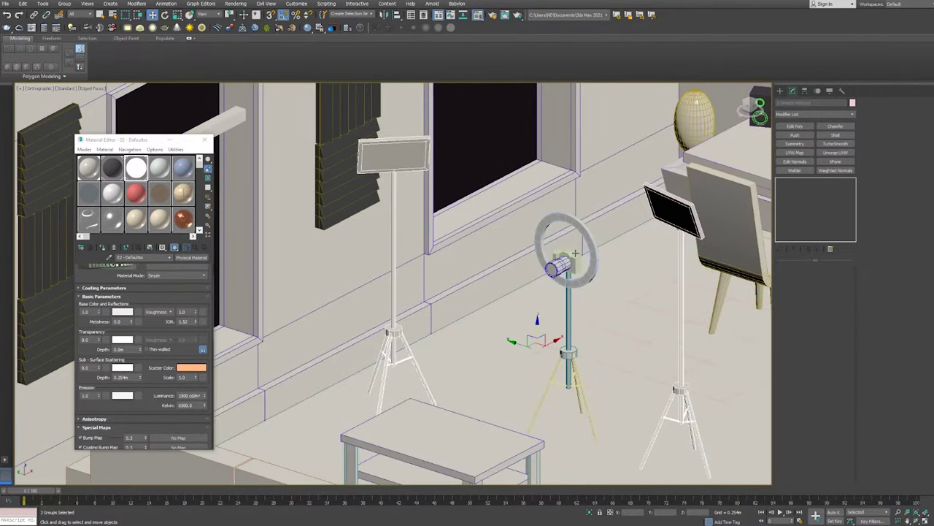
pyautogui.scroll(3, 568, 303)
pyautogui.click(65, 4)
pyautogui.click(79, 16)
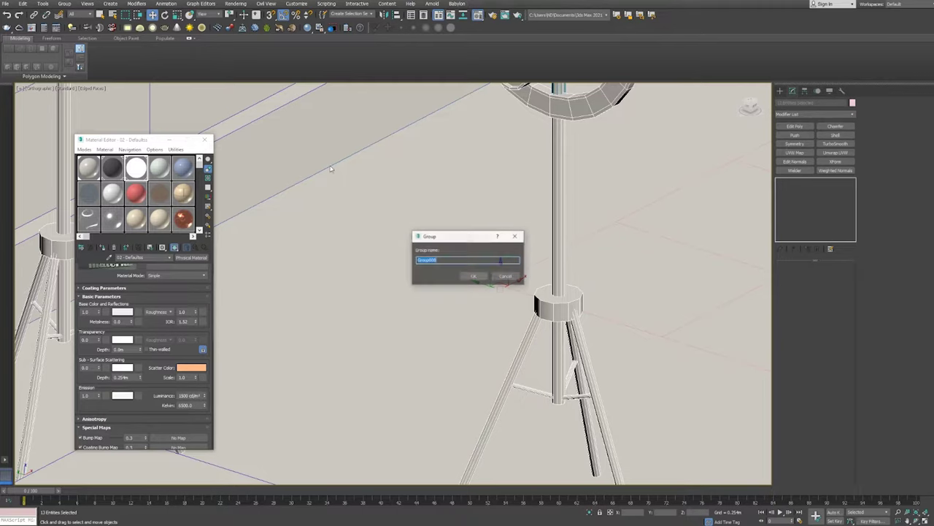
pyautogui.press('Return')
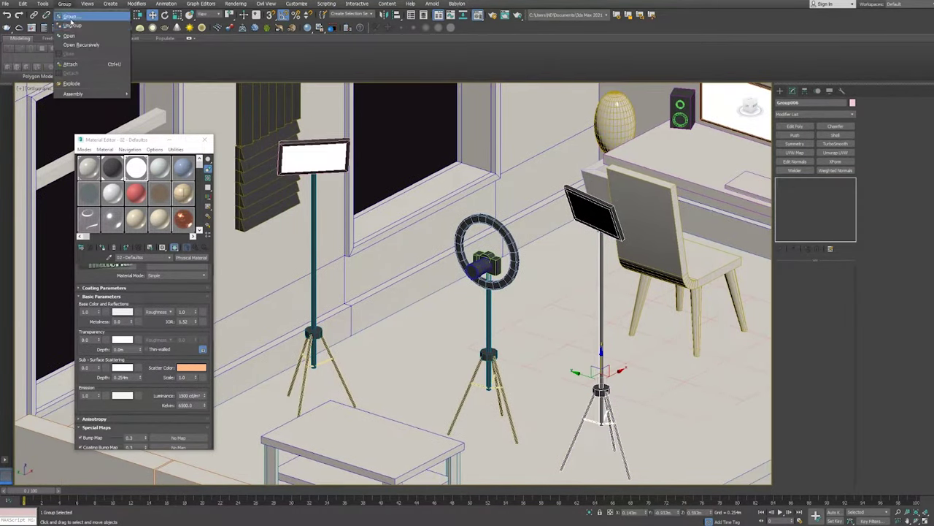
# - Apply the light brown wood material from the fourth slot to the floor
pyautogui.scroll(3, 496, 216)
pyautogui.click(496, 219)
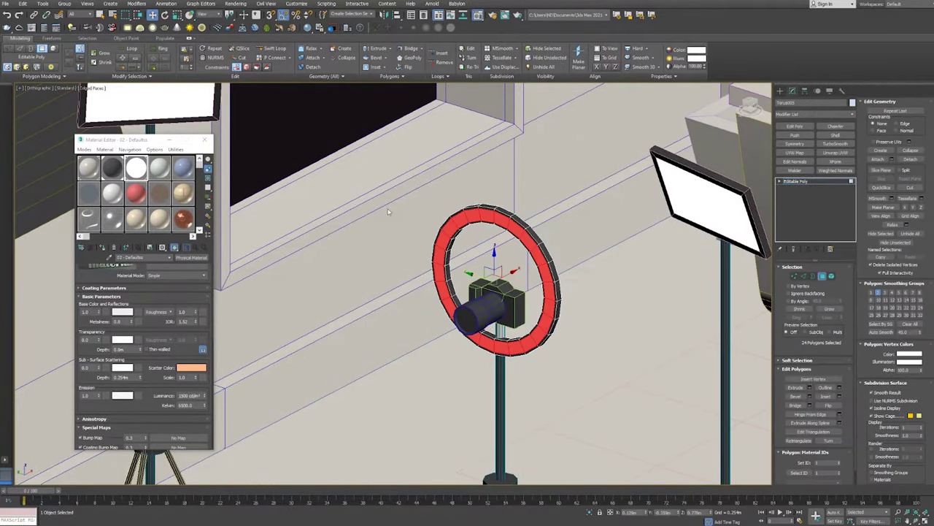
pyautogui.click(821, 276)
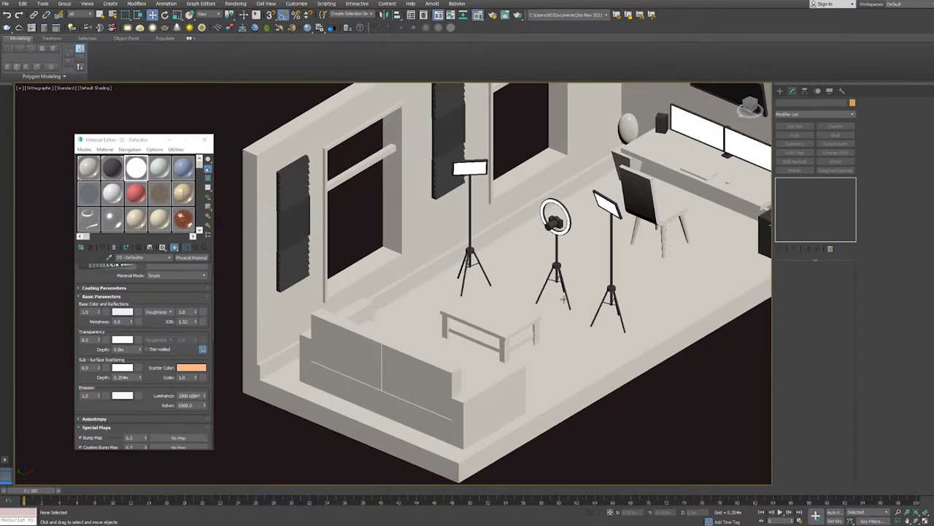
pyautogui.click(650, 204)
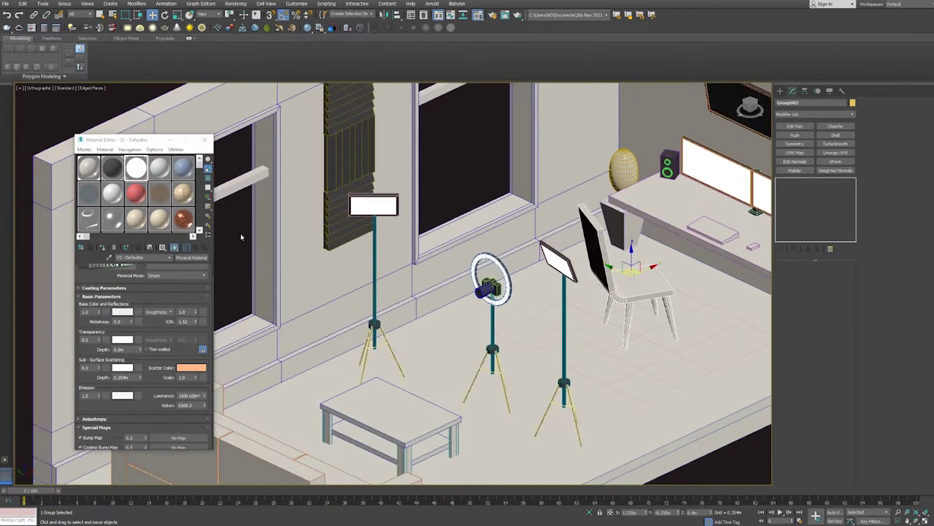
pyautogui.click(157, 170)
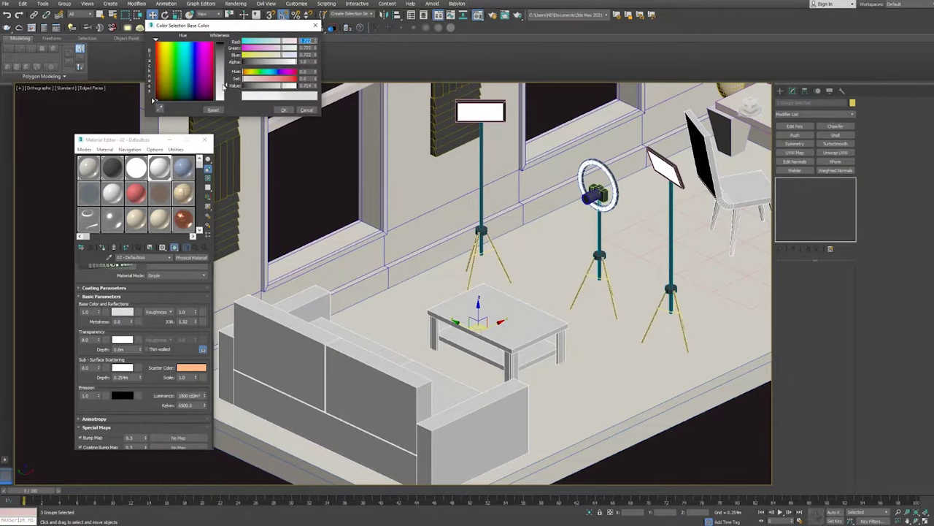
pyautogui.moveTo(88, 167); pyautogui.dragTo(526, 247)
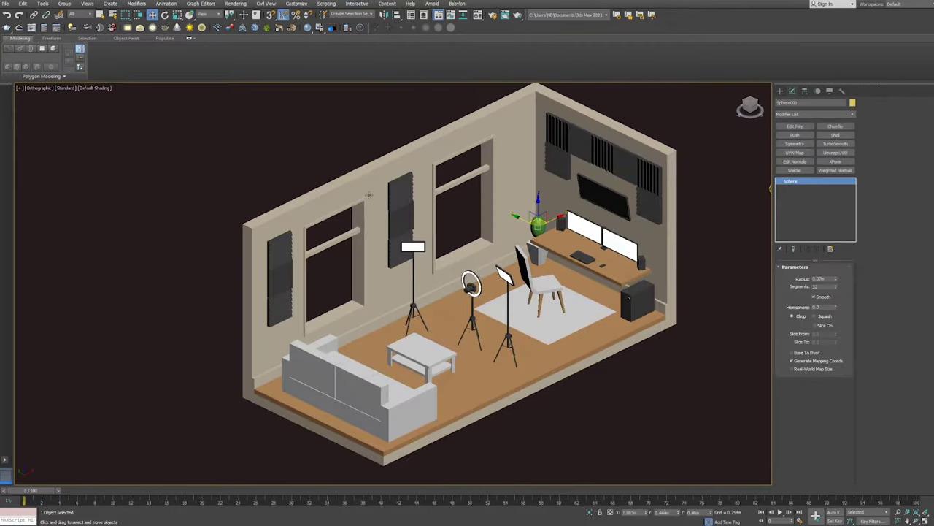
# - Set the Arnold output size to 1999 × 1203, check the denoiser settings, and render the frame
pyautogui.press('F10')
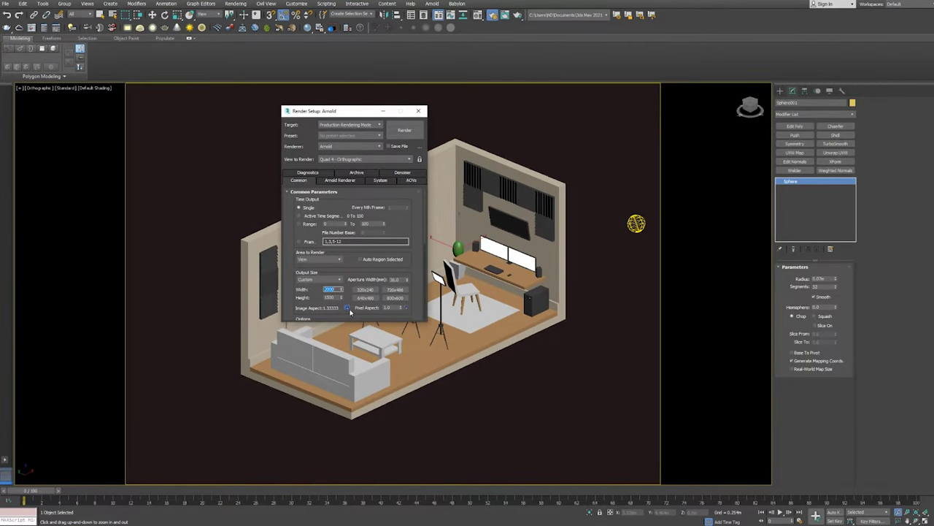
pyautogui.moveTo(349, 311); pyautogui.dragTo(401, 293)
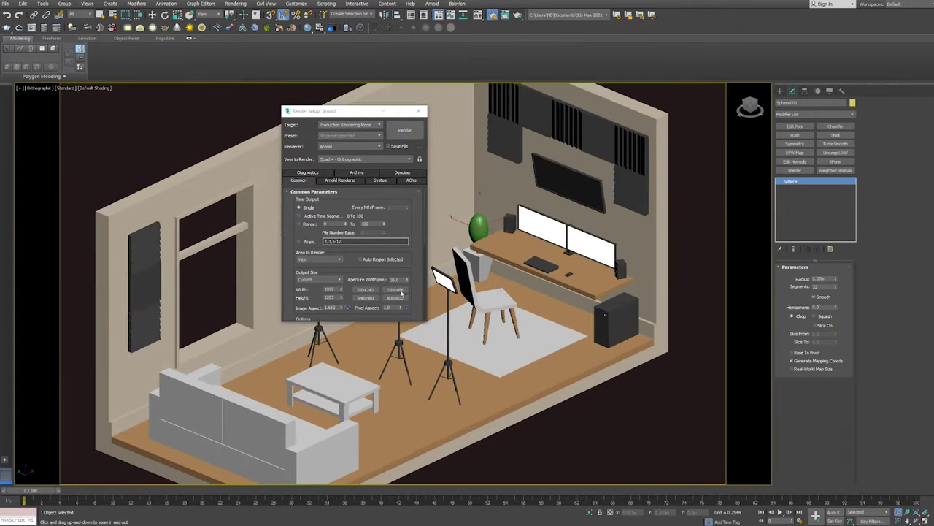
pyautogui.click(401, 292)
pyautogui.click(403, 173)
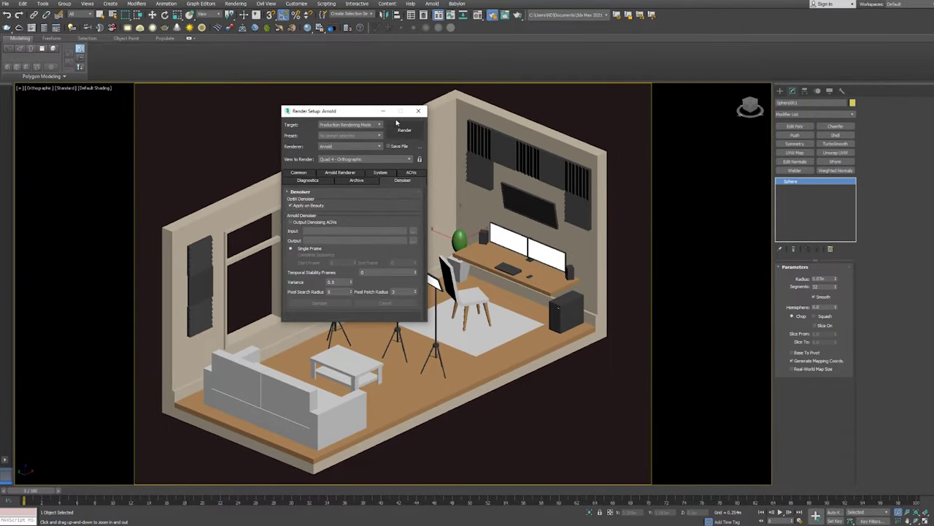
pyautogui.click(402, 128)
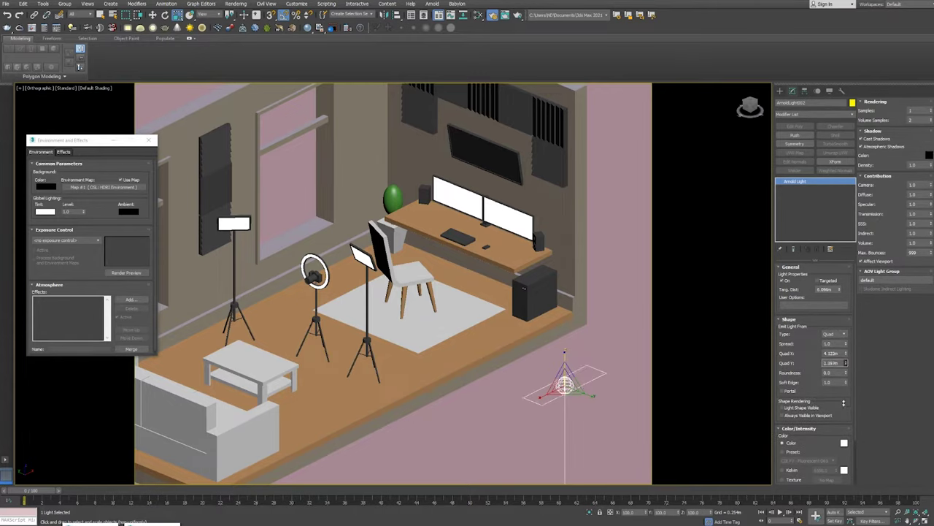
# - Maximize the view and make the quad light blue at intensity 10000 under ActiveShade
pyautogui.hotkey('alt', 'w')
pyautogui.hotkey('alt', 'w')
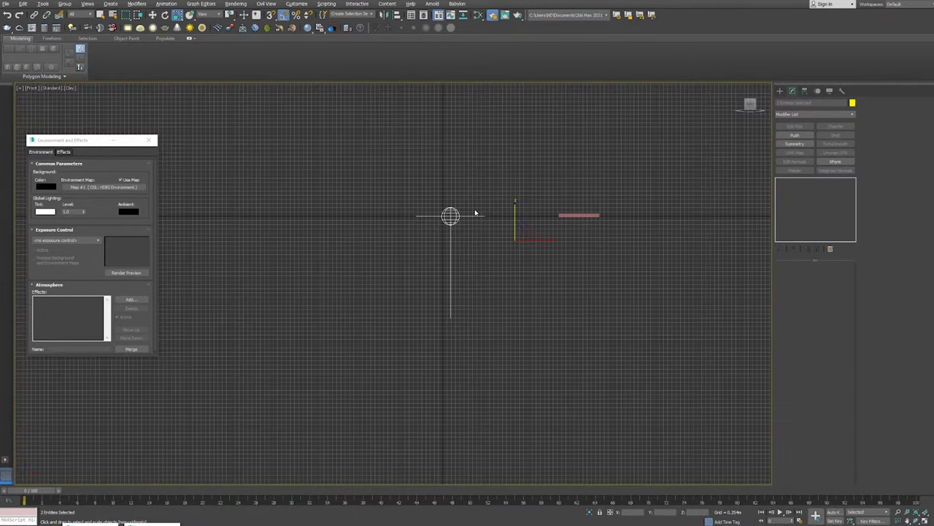
pyautogui.moveTo(473, 222)
pyautogui.mouseDown(button='middle')
pyautogui.moveTo(647, 249)
pyautogui.moveTo(451, 265)
pyautogui.moveTo(416, 255)
pyautogui.moveTo(398, 292)
pyautogui.moveTo(455, 354)
pyautogui.mouseUp(button='middle')
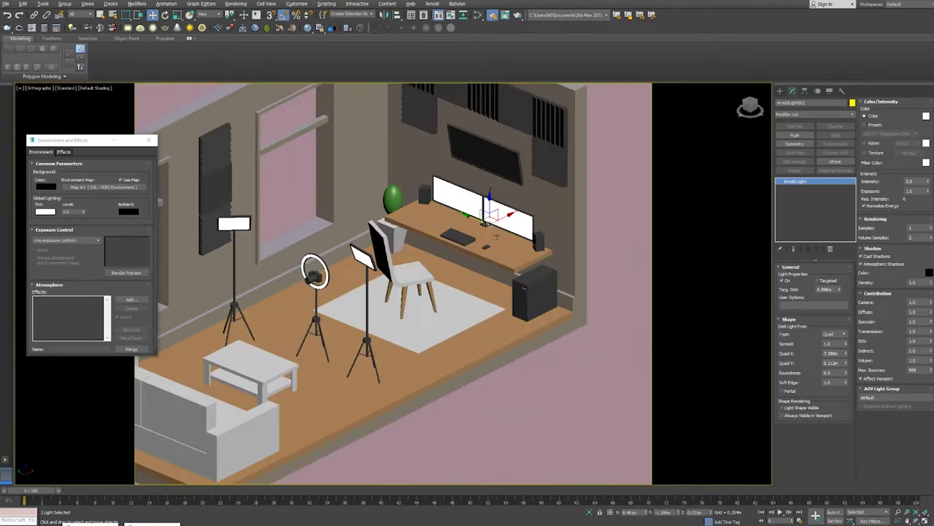
pyautogui.click(66, 89)
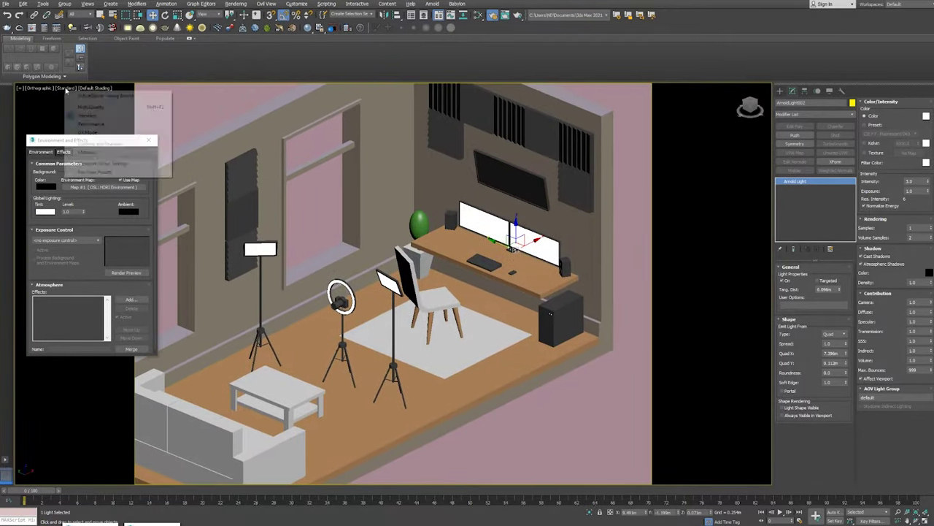
pyautogui.click(87, 96)
pyautogui.click(925, 117)
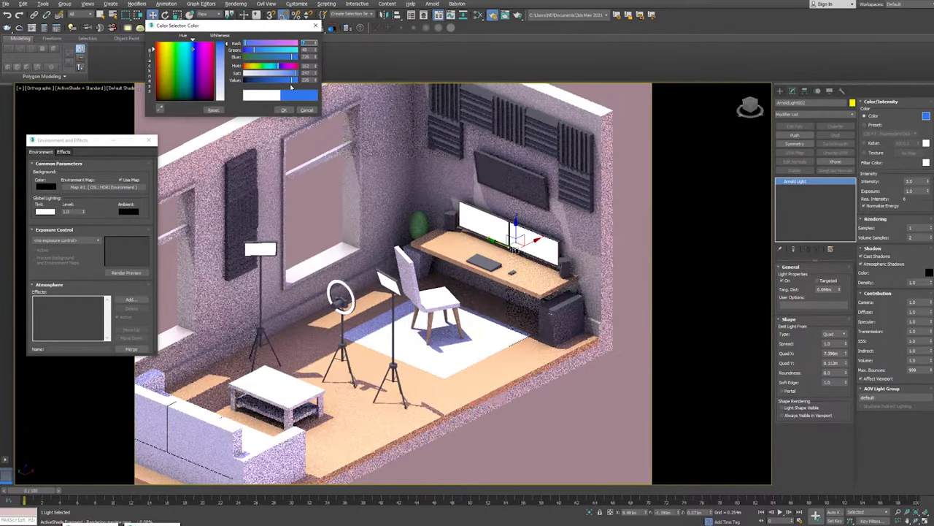
pyautogui.write('10000')
# - Turn off the HDRI environment map in the Environment settings
pyautogui.click(91, 87)
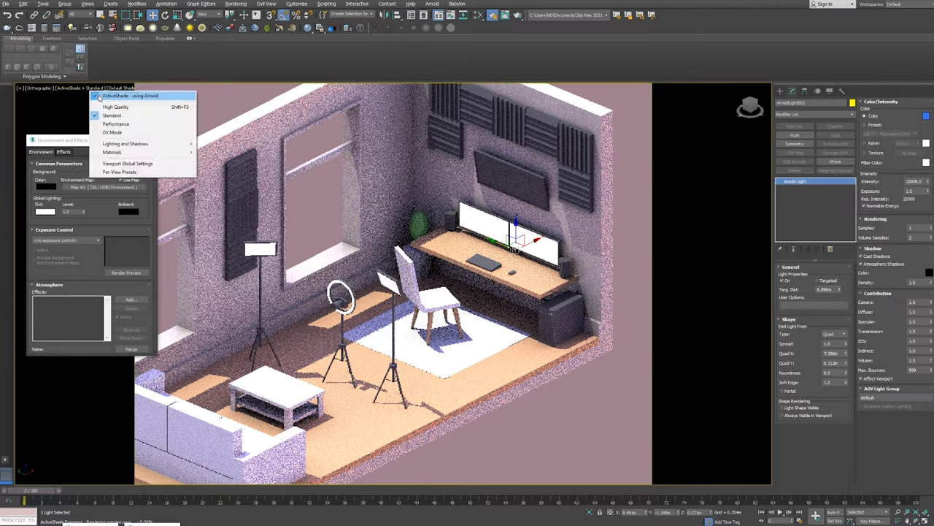
pyautogui.click(235, 4)
pyautogui.click(108, 169)
pyautogui.click(121, 180)
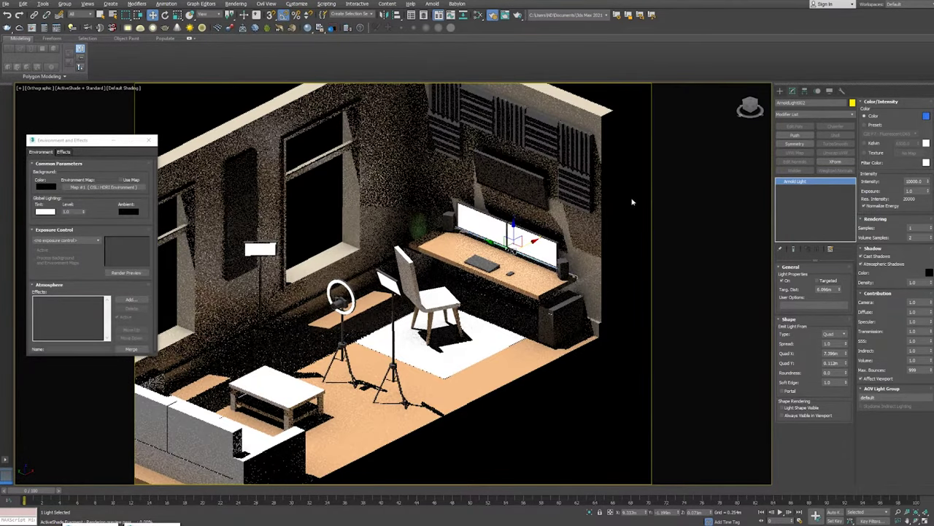
pyautogui.click(411, 14)
pyautogui.click(150, 139)
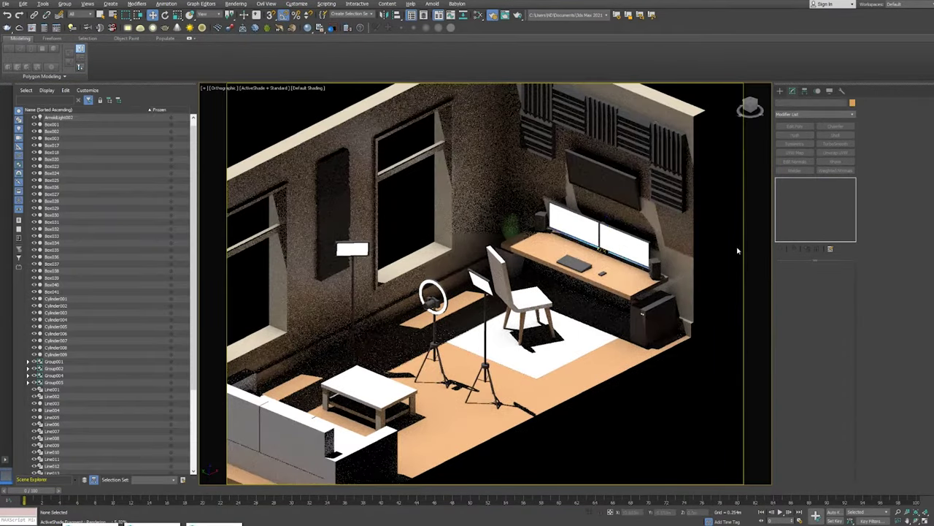
# - Isolate the quad light, shorten it to about 2.5 m, and clone a copy to the right
pyautogui.hotkey('ctrl', 'z')
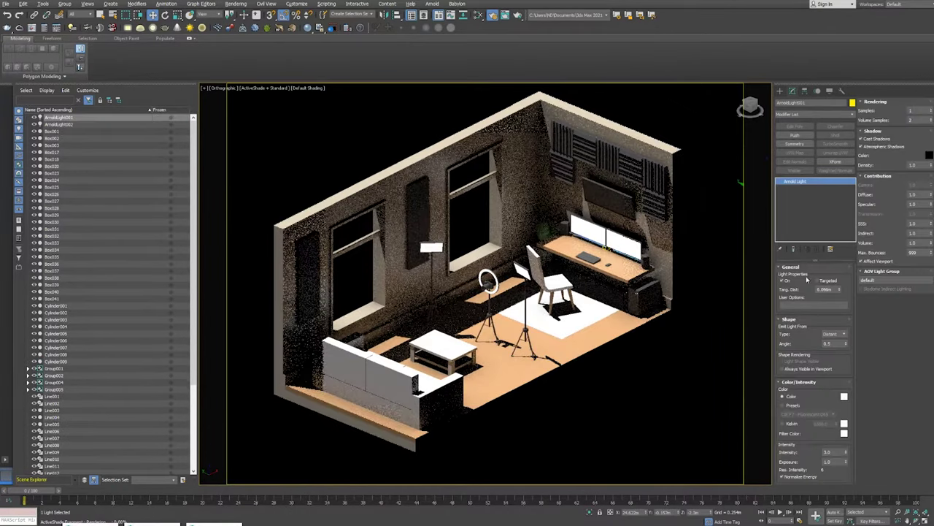
pyautogui.hotkey('ctrl', 'z')
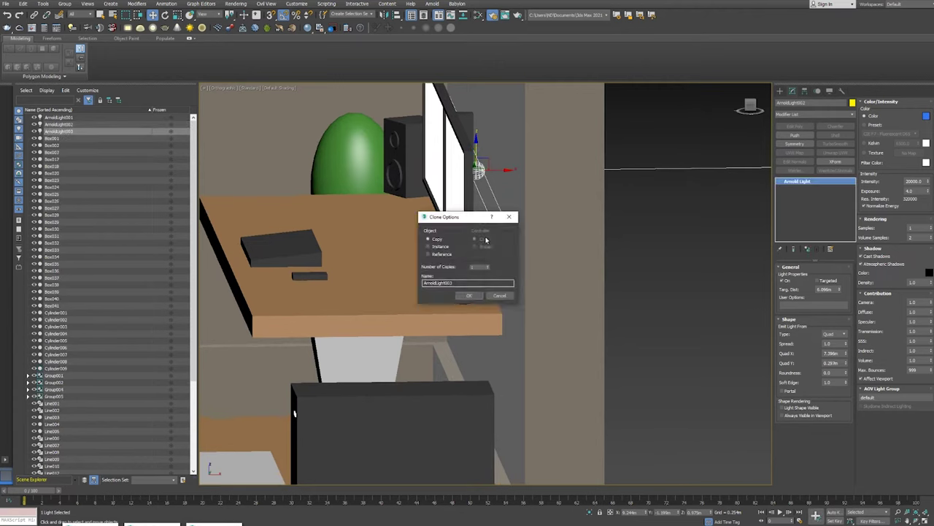
pyautogui.rightClick(465, 164)
pyautogui.click(476, 133)
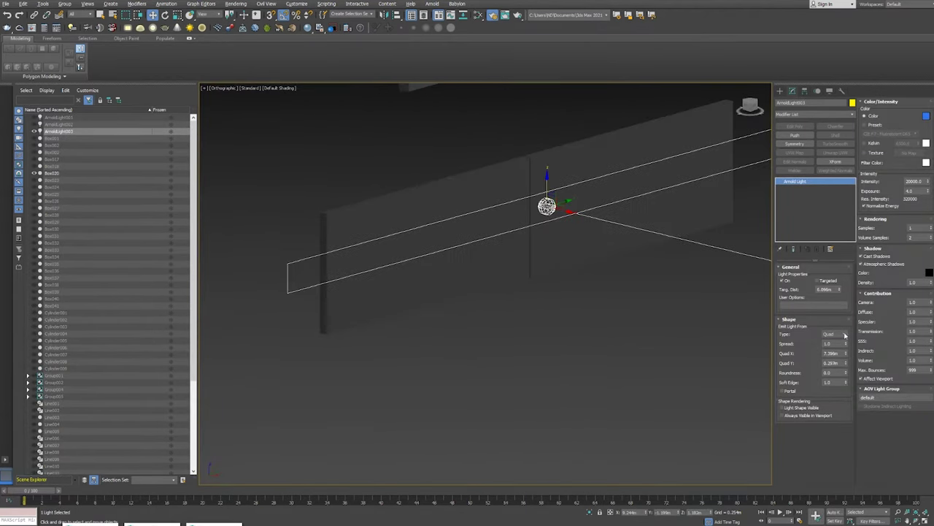
pyautogui.moveTo(846, 354)
pyautogui.mouseDown()
pyautogui.moveTo(851, 367)
pyautogui.moveTo(851, 354)
pyautogui.mouseUp()
pyautogui.scroll(-2, 481, 292)
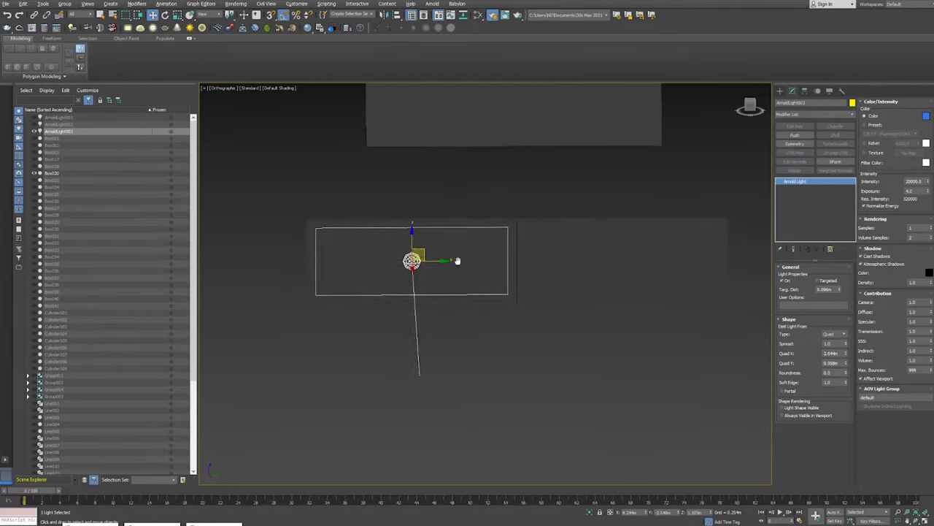
pyautogui.keyDown('shift'); pyautogui.moveTo(325, 267); pyautogui.dragTo(534, 267); pyautogui.keyUp('shift')
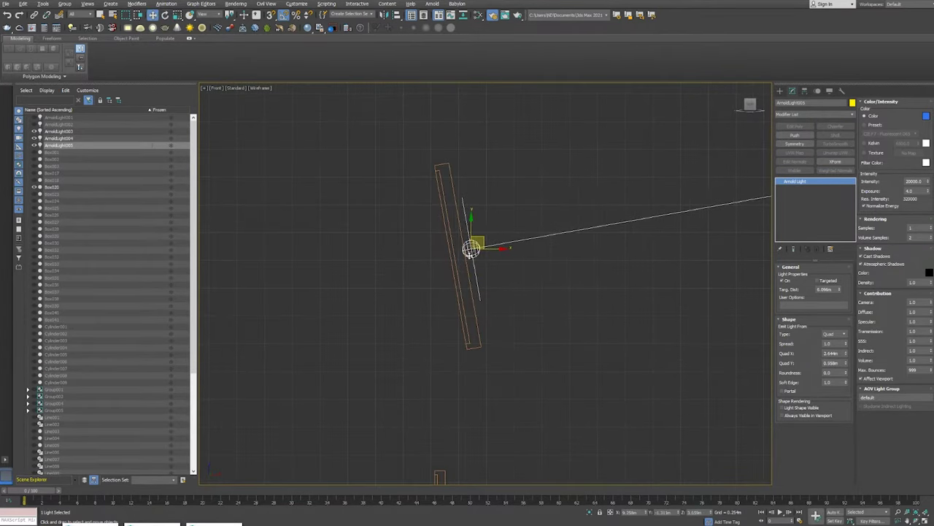
# - Create an Arnold mesh light on Object002 at intensity 15000 and exposure 3.0
pyautogui.rightClick(545, 253)
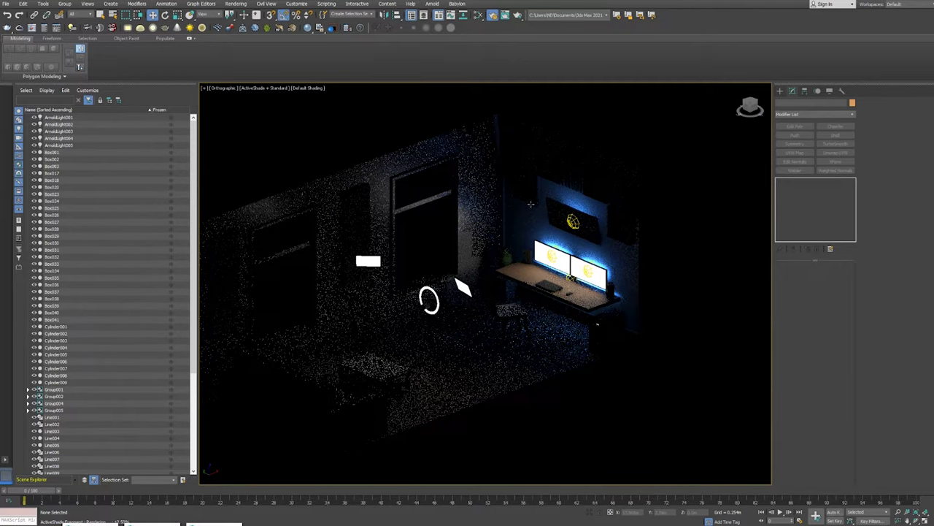
pyautogui.click(276, 89)
pyautogui.click(277, 110)
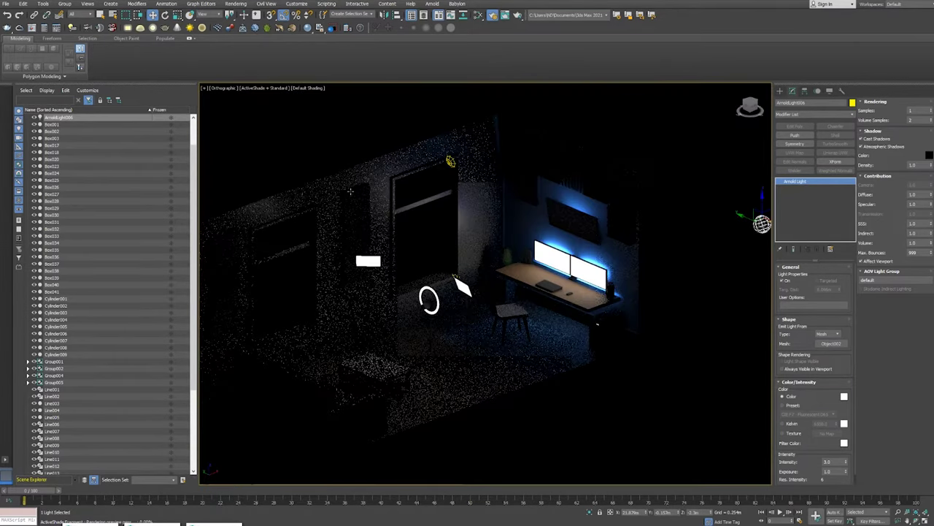
pyautogui.keyDown('alt'); pyautogui.moveTo(680, 268); pyautogui.dragTo(625, 288, button='middle'); pyautogui.keyUp('alt')
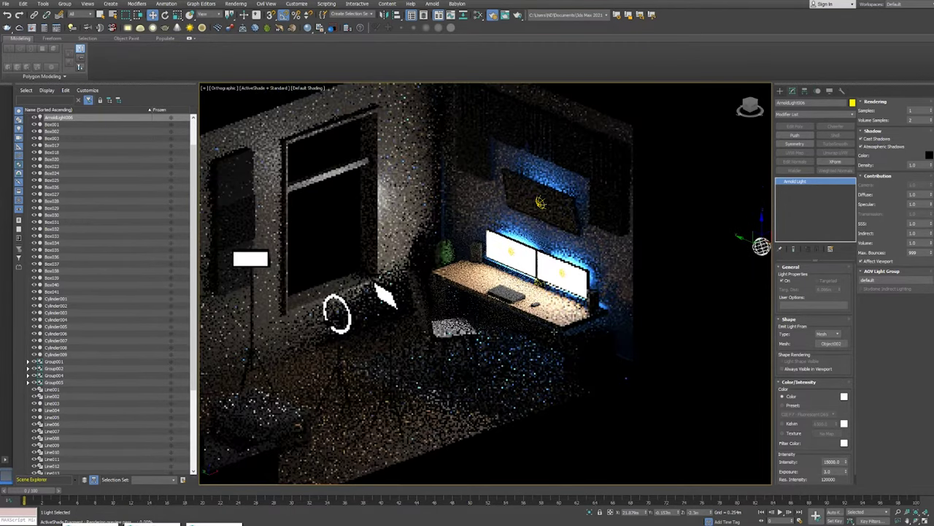
pyautogui.keyDown('alt'); pyautogui.moveTo(441, 233); pyautogui.dragTo(394, 241, button='middle'); pyautogui.keyUp('alt')
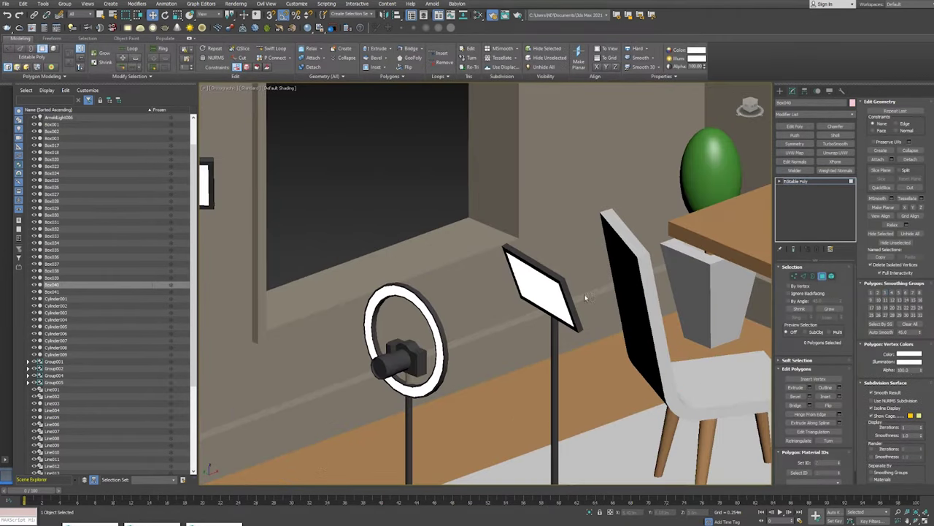
# - Select the softbox panel and attach the ring-light surface to it with Editable Poly
pyautogui.click(541, 285)
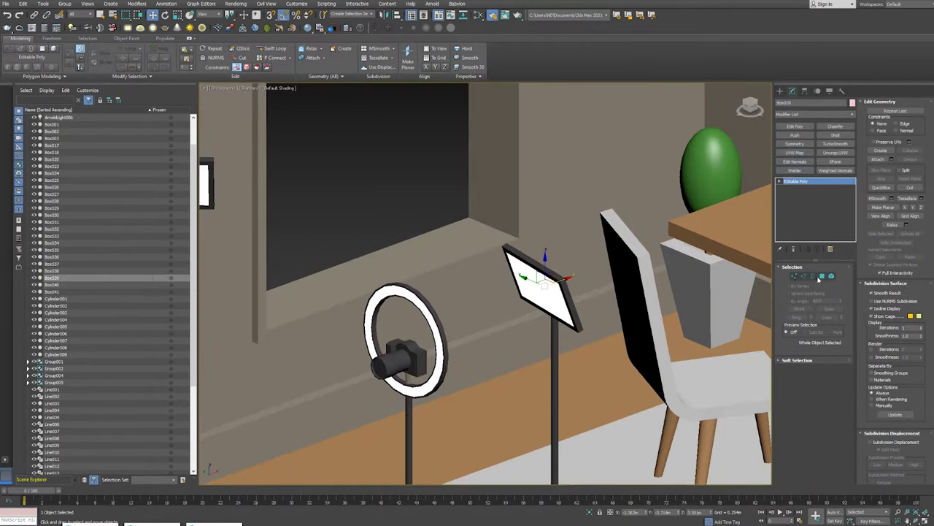
pyautogui.scroll(3, 413, 292)
pyautogui.click(420, 305)
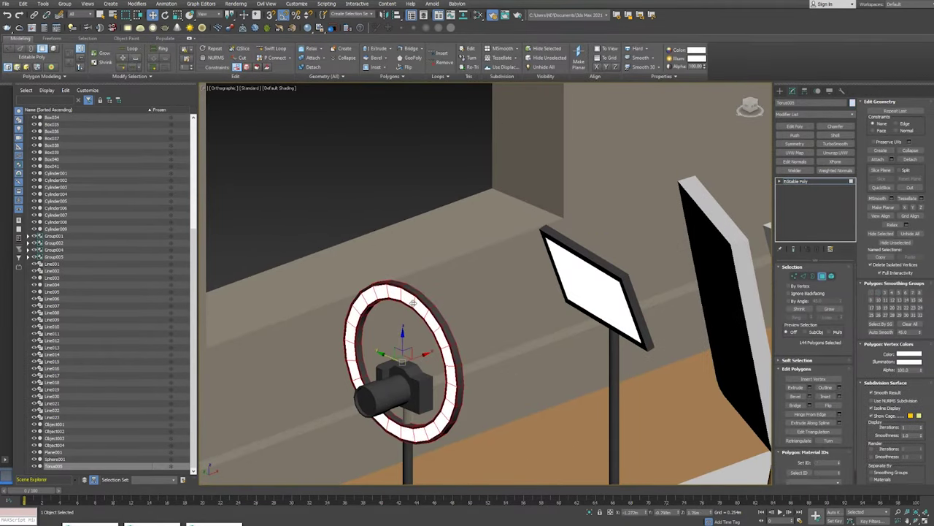
pyautogui.click(606, 281)
pyautogui.click(803, 181)
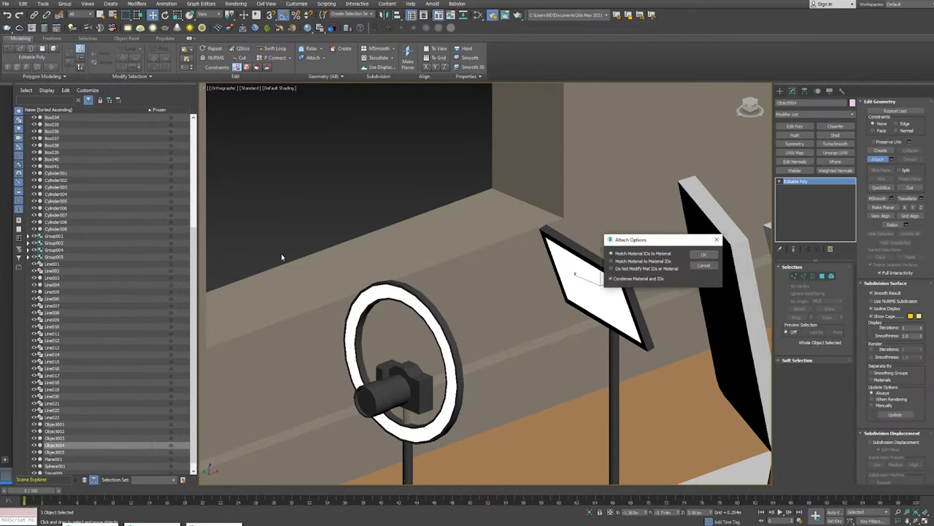
# - Set up ArnoldLight007 as a mesh light from Object004 and preview the room in ActiveShade
pyautogui.scroll(-3, 482, 265)
pyautogui.scroll(-2, 565, 211)
pyautogui.scroll(-3, 485, 285)
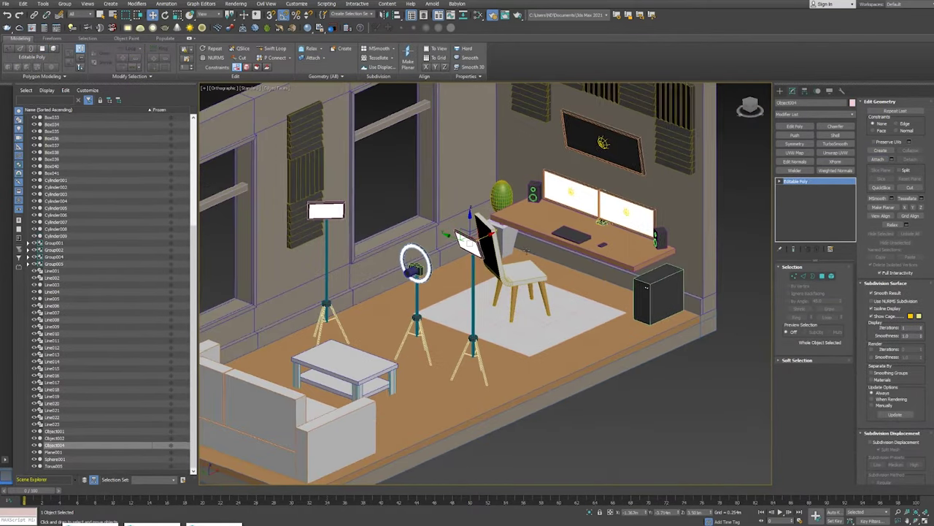
pyautogui.click(590, 202)
pyautogui.rightClick(844, 347)
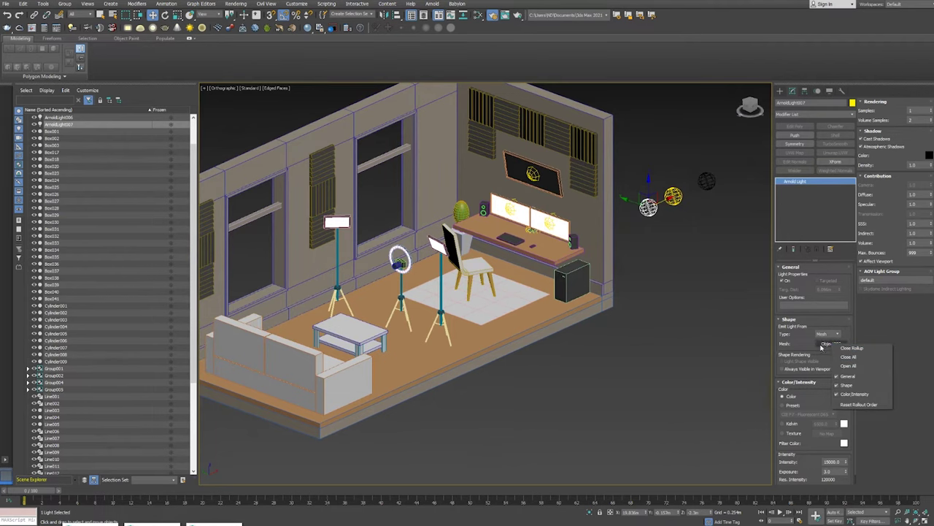
pyautogui.click(250, 88)
pyautogui.click(263, 93)
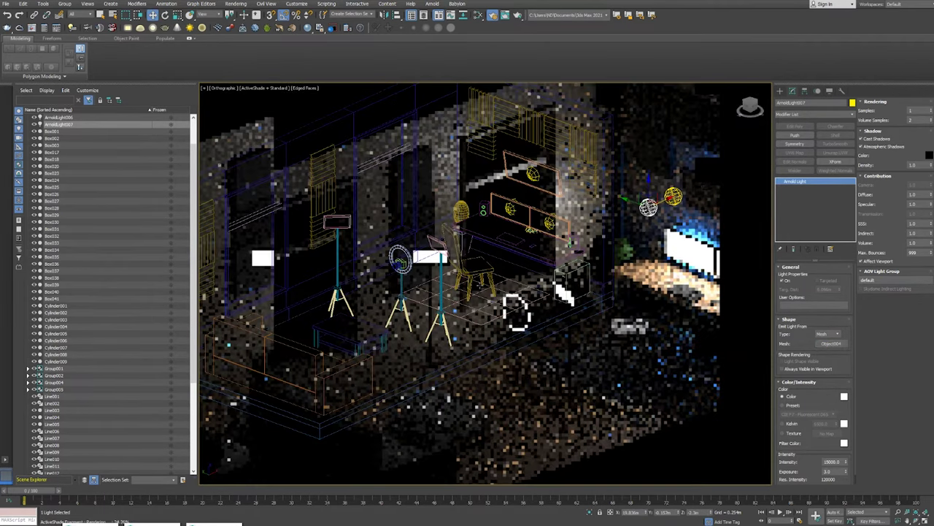
pyautogui.keyDown('alt'); pyautogui.moveTo(503, 344); pyautogui.dragTo(542, 370, button='middle'); pyautogui.keyUp('alt')
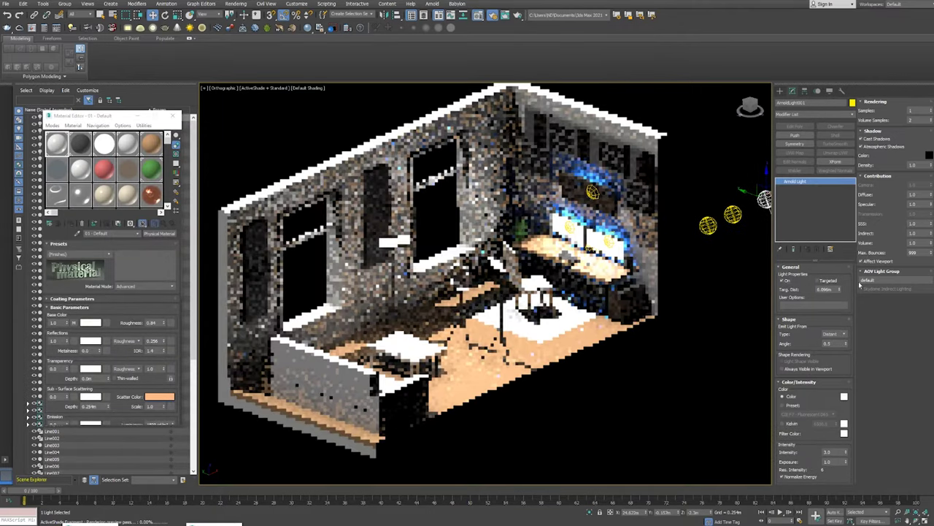
# - Set intensity to 1, load the evening_road_01 HDR environment, and chamfer the sofa's edges
pyautogui.write('1')
pyautogui.press('Return')
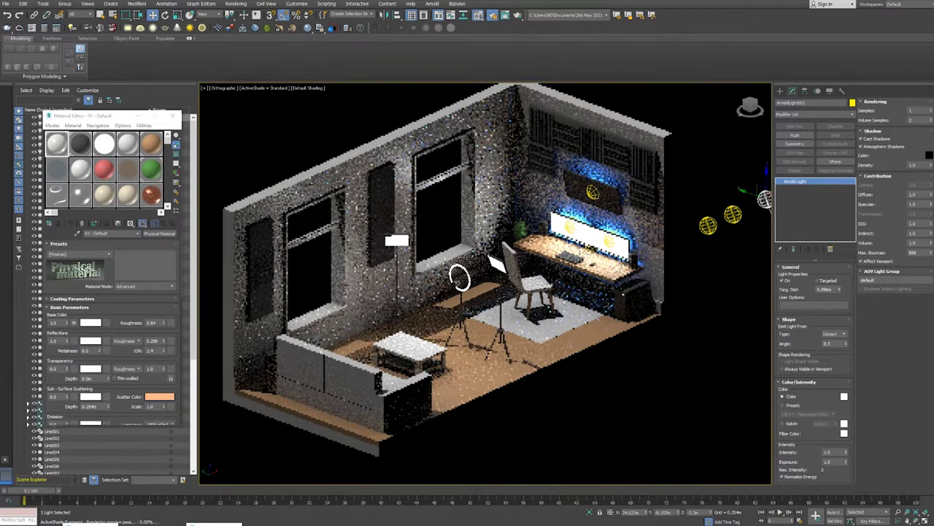
pyautogui.click(236, 4)
pyautogui.click(242, 93)
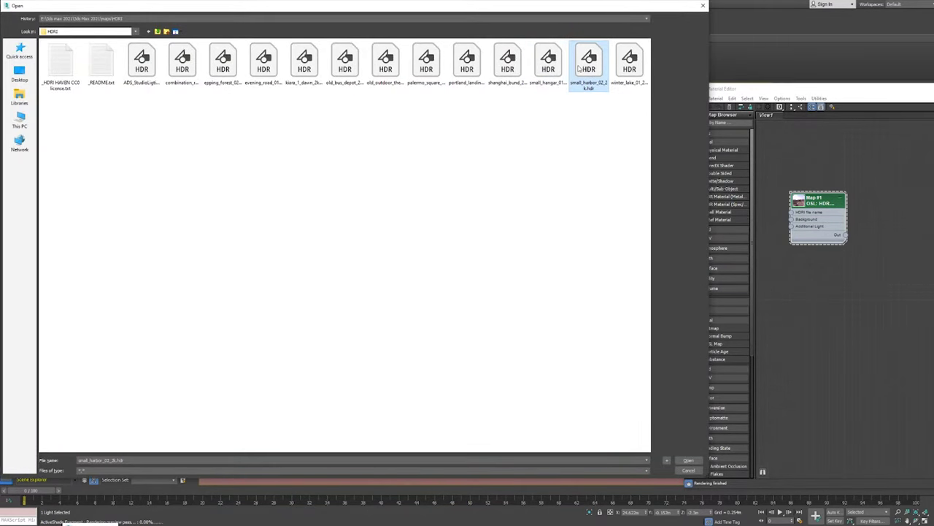
pyautogui.click(385, 62)
pyautogui.doubleClick(263, 64)
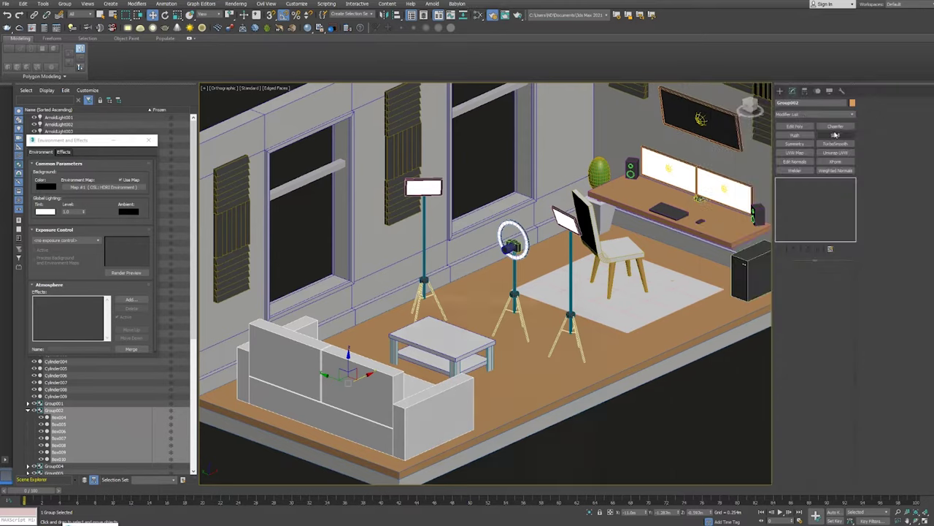
pyautogui.click(836, 127)
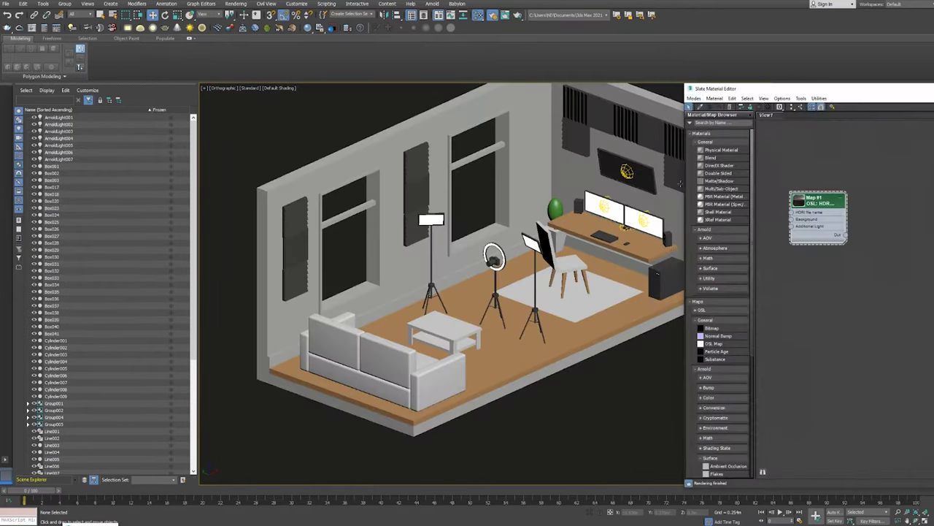
# - Add a Bitmap to the floor material's Base/Albedo slot from the textures folder
pyautogui.click(129, 357)
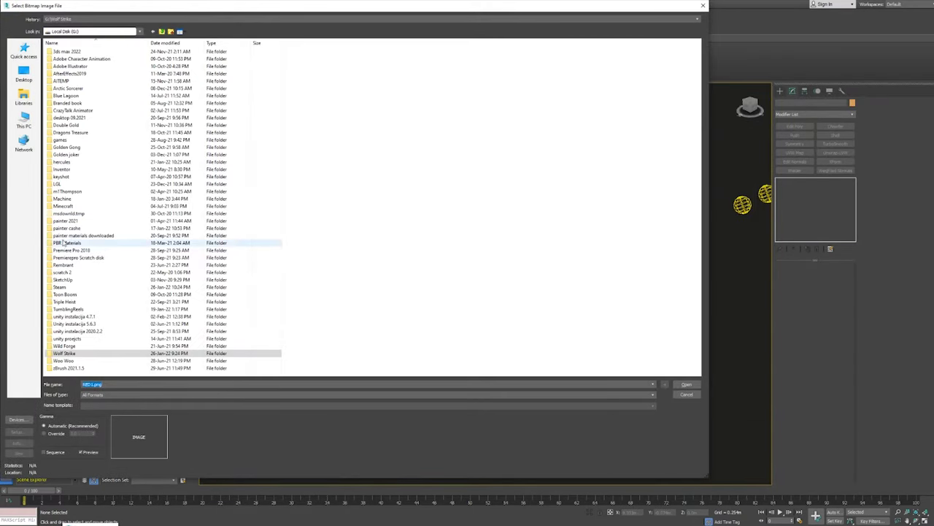
pyautogui.doubleClick(67, 242)
pyautogui.scroll(-2, 494, 239)
pyautogui.scroll(-2, 494, 239)
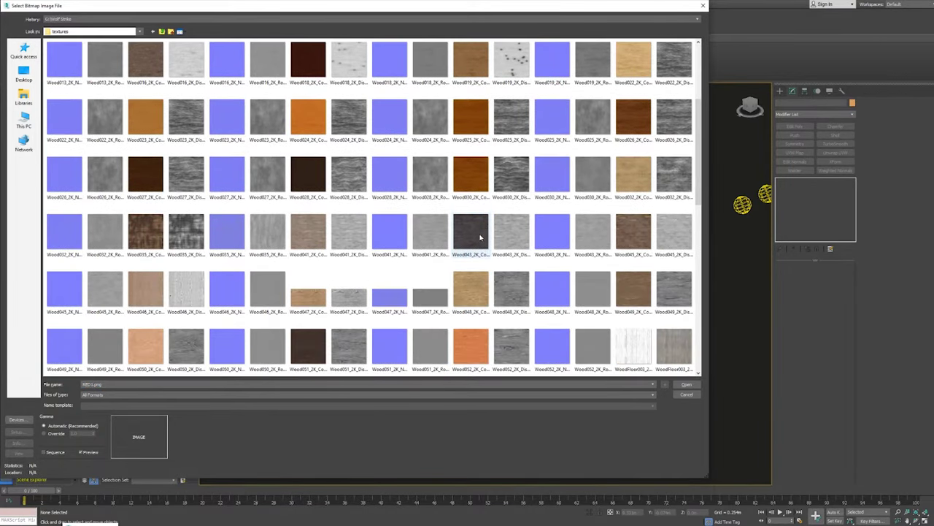
pyautogui.scroll(-2, 482, 241)
pyautogui.scroll(-2, 473, 246)
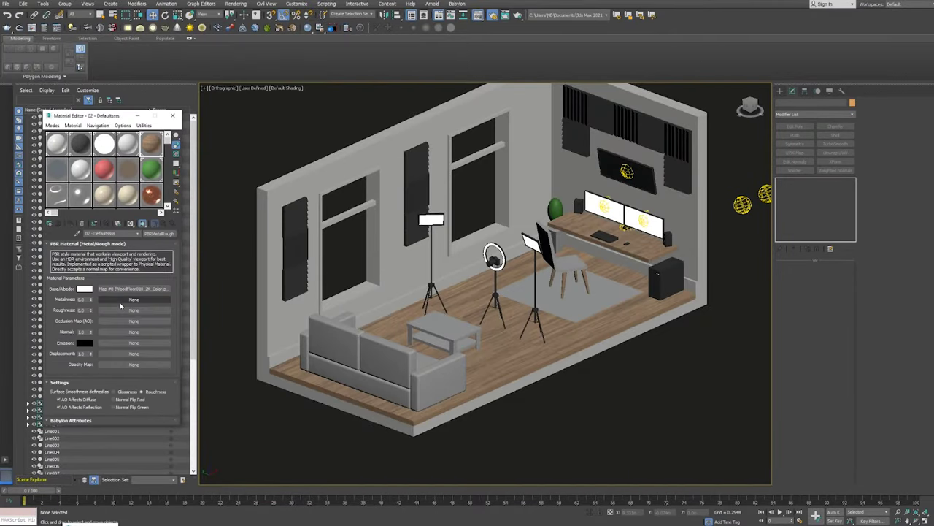
# - Add a roughness Bitmap and assign the WoodFloor040 colour, roughness and normal maps
pyautogui.click(120, 302)
pyautogui.doubleClick(605, 183)
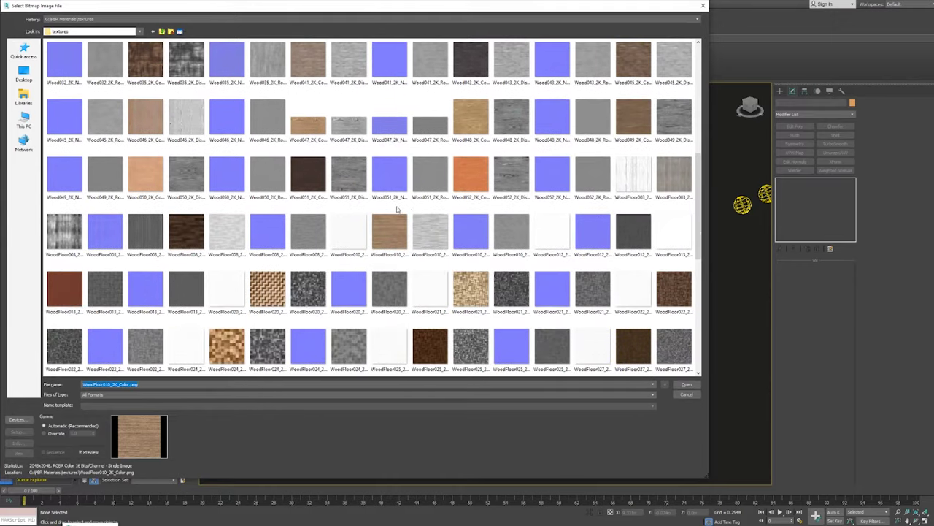
pyautogui.scroll(-2, 397, 210)
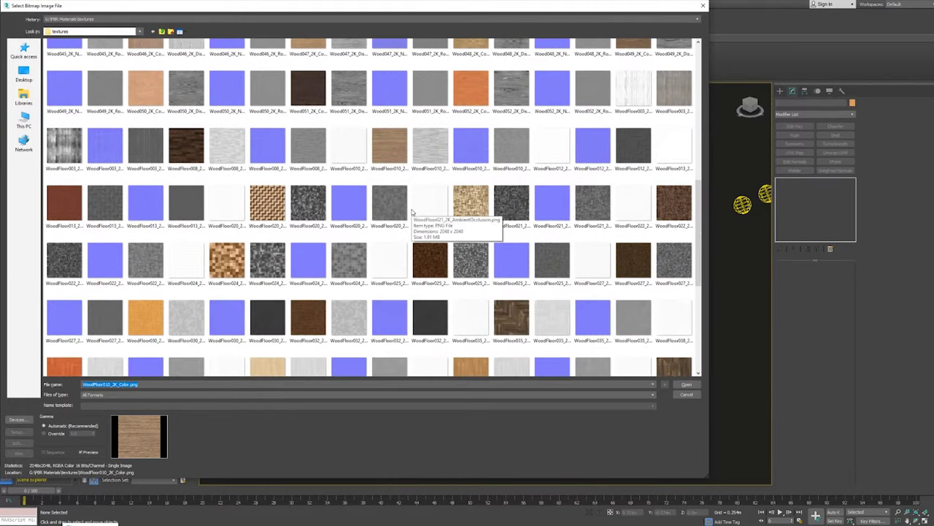
pyautogui.scroll(-2, 413, 213)
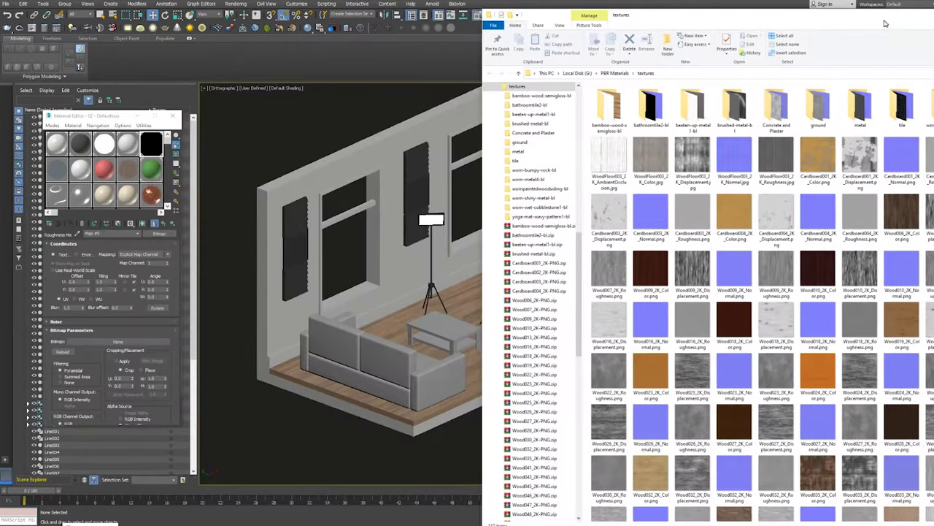
pyautogui.scroll(-5, 874, 329)
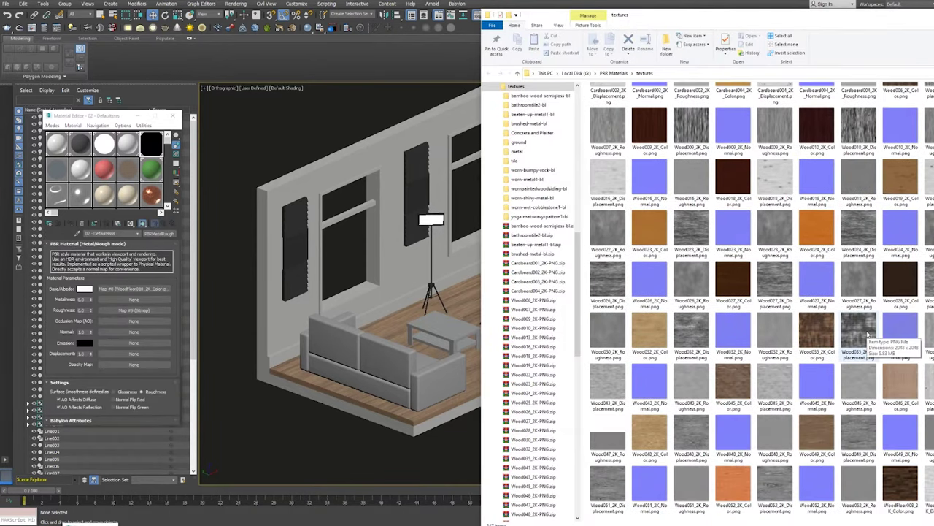
pyautogui.scroll(-5, 874, 330)
pyautogui.scroll(-5, 873, 321)
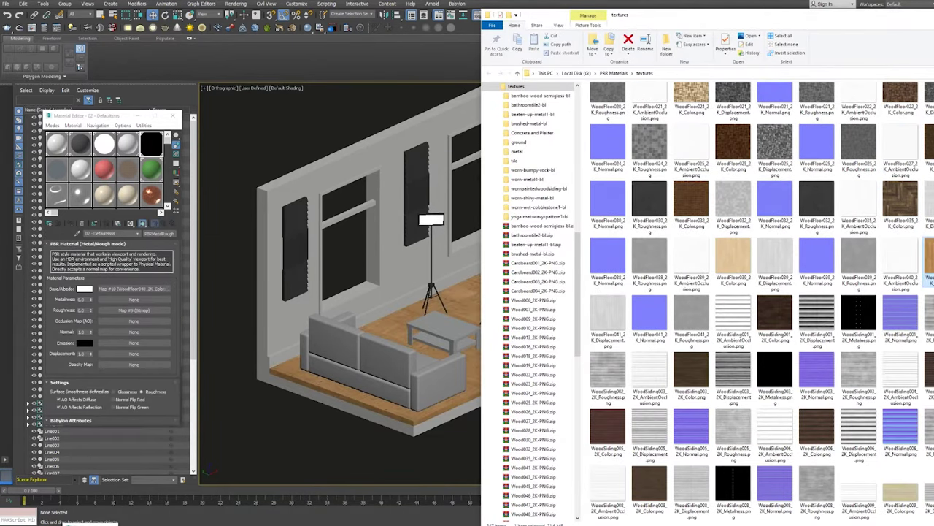
pyautogui.moveTo(927, 263); pyautogui.dragTo(135, 292)
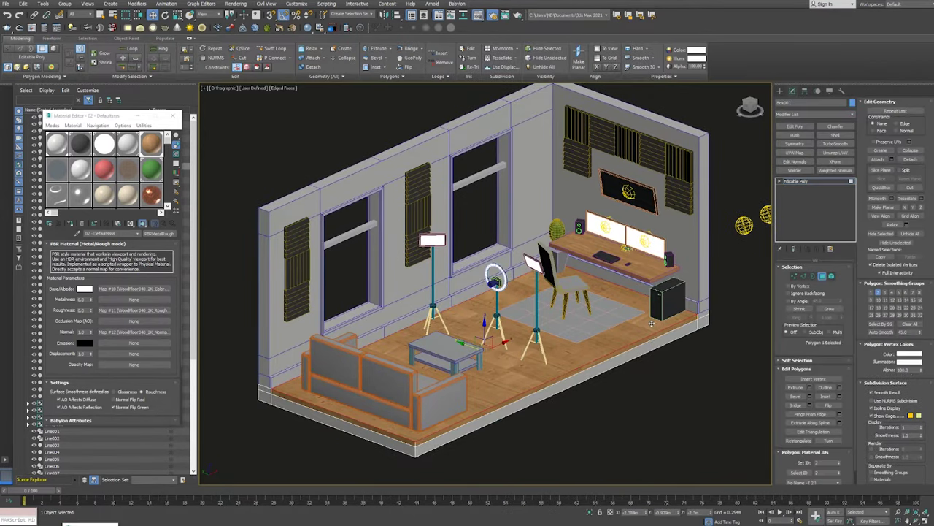
# - Apply a Box-mapped UVW Map modifier to the floor, then move and rotate its gizmo
pyautogui.click(639, 325)
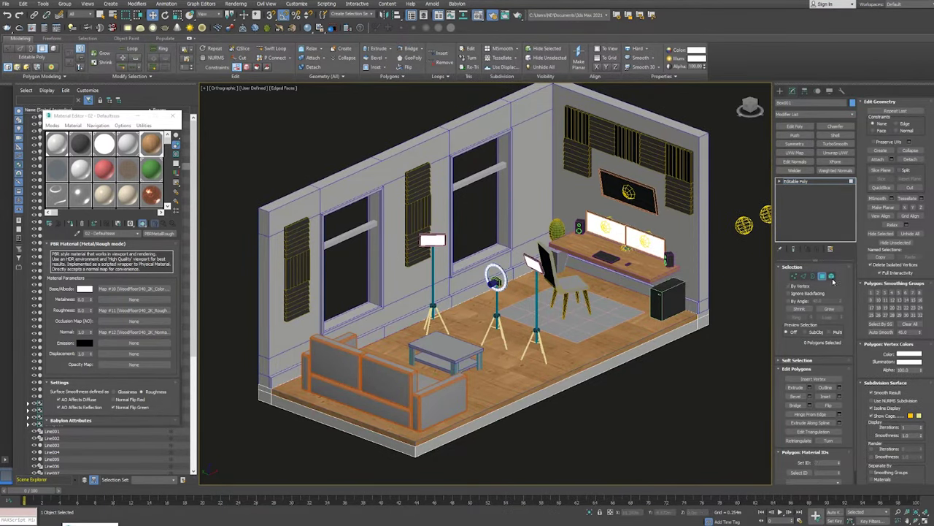
pyautogui.click(795, 152)
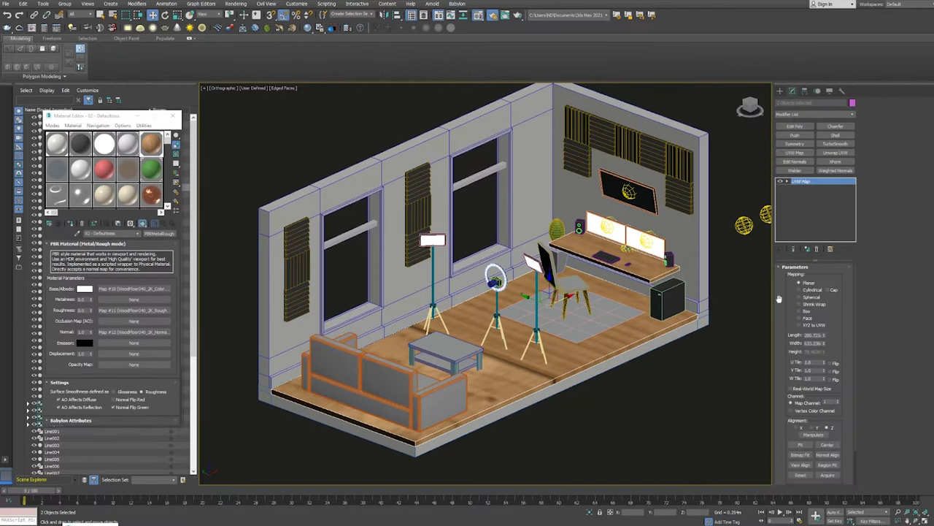
pyautogui.scroll(3, 487, 357)
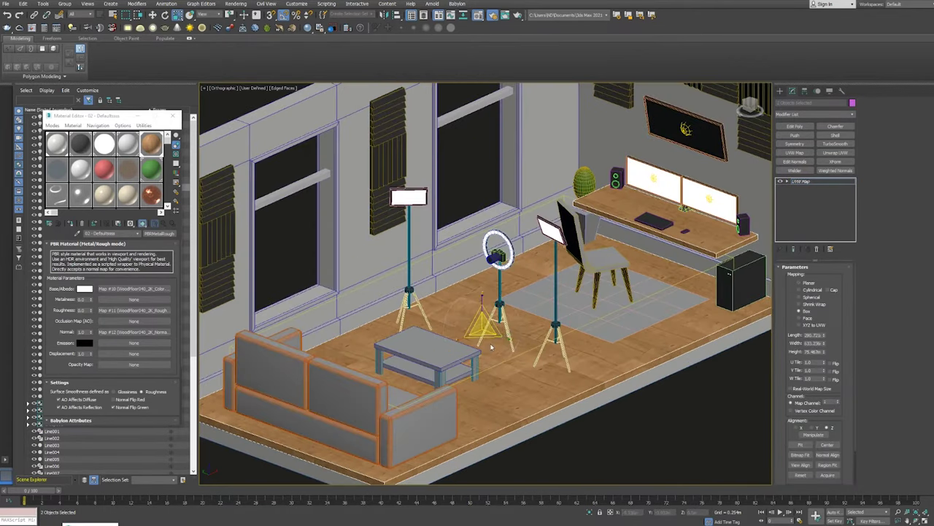
pyautogui.moveTo(508, 338); pyautogui.dragTo(486, 325)
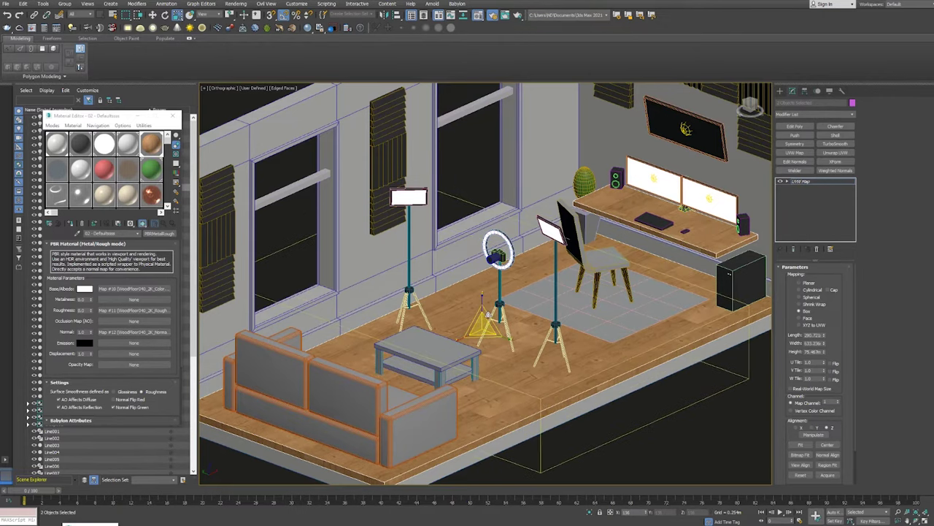
pyautogui.scroll(-5, 485, 325)
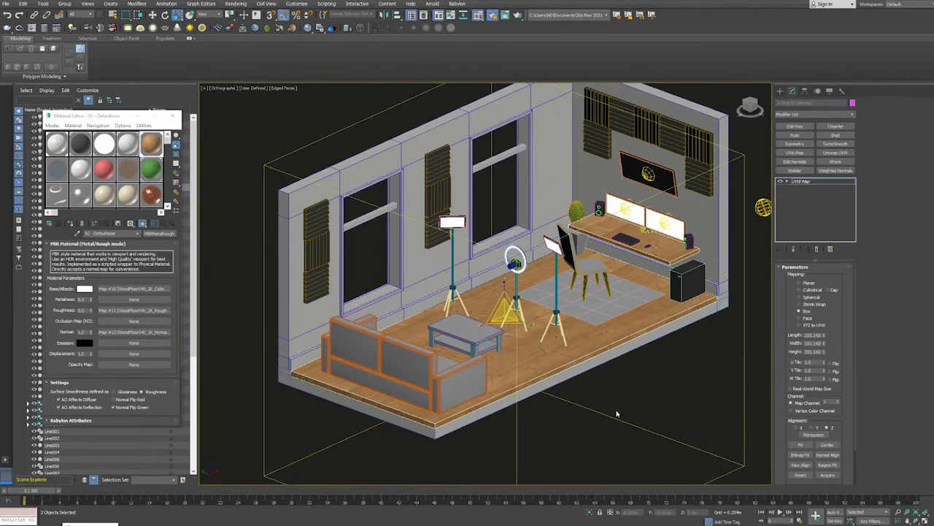
pyautogui.scroll(6, 514, 340)
pyautogui.press('e')
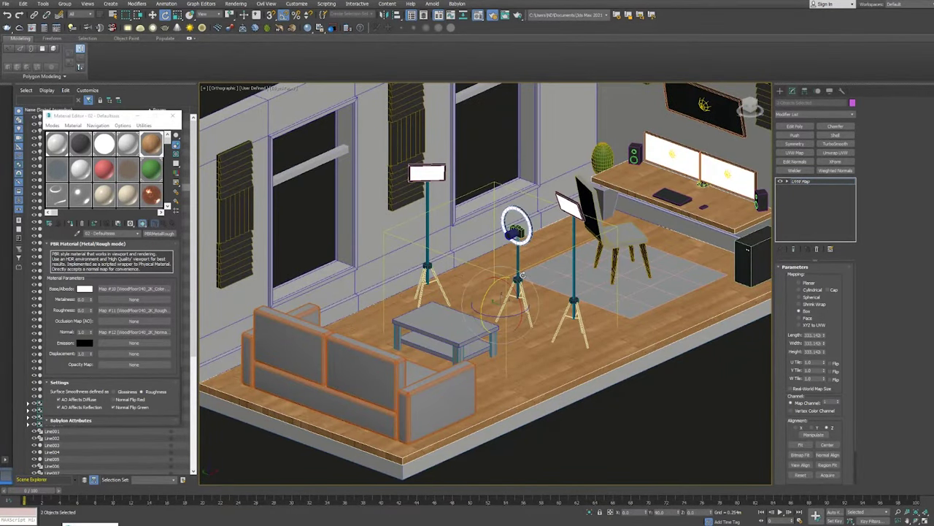
pyautogui.scroll(-2, 400, 343)
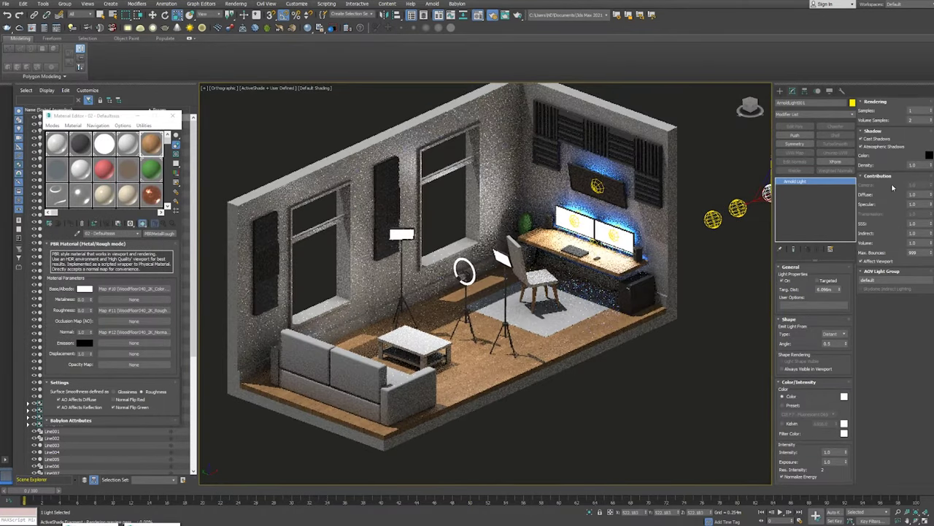
# - Set the Arnold light's Diffuse contribution to 0 and open the default Physical Material
pyautogui.write('0')
pyautogui.press('Return')
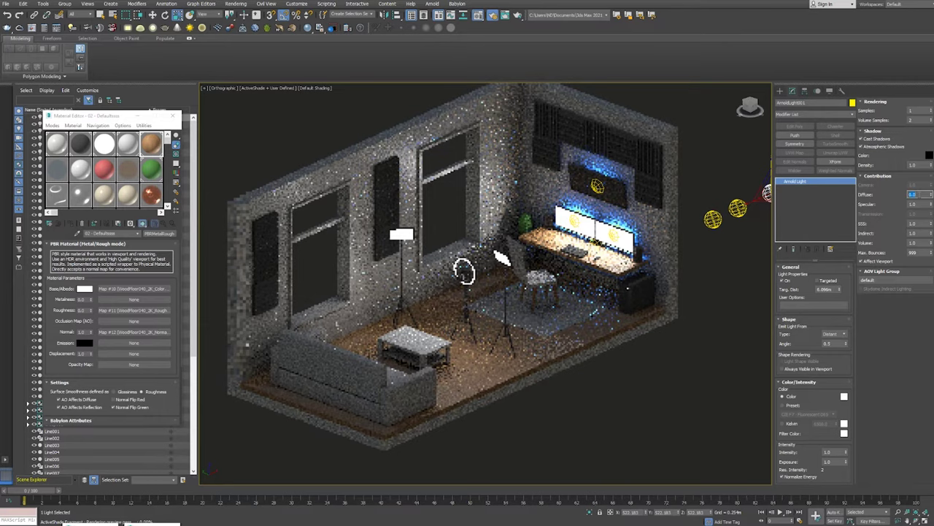
pyautogui.click(59, 144)
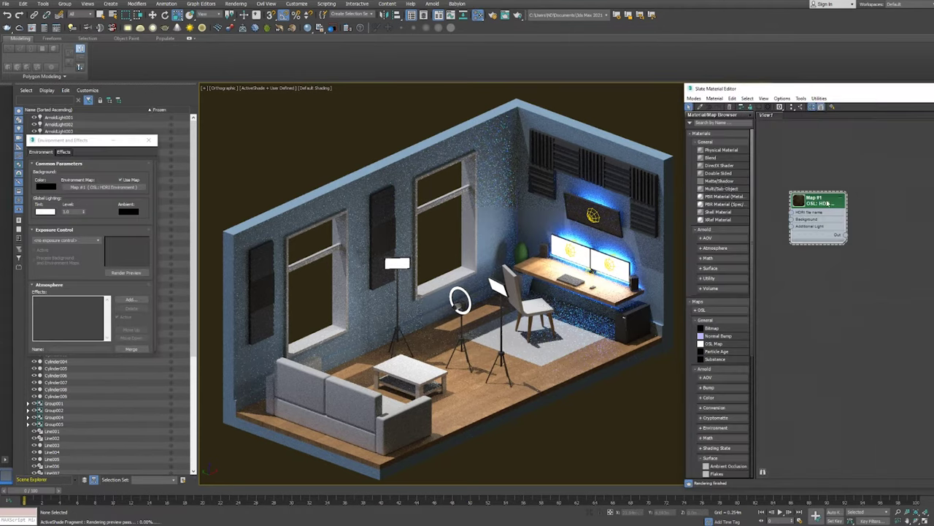
pyautogui.moveTo(830, 93); pyautogui.dragTo(824, 92)
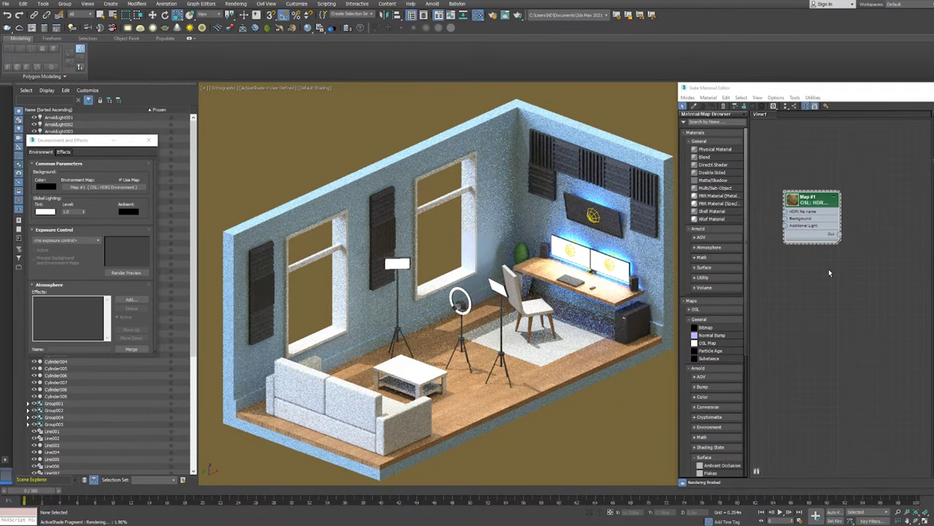
# - Change the global lighting tint colour and set the Arnold light's shape to Quad
pyautogui.click(44, 211)
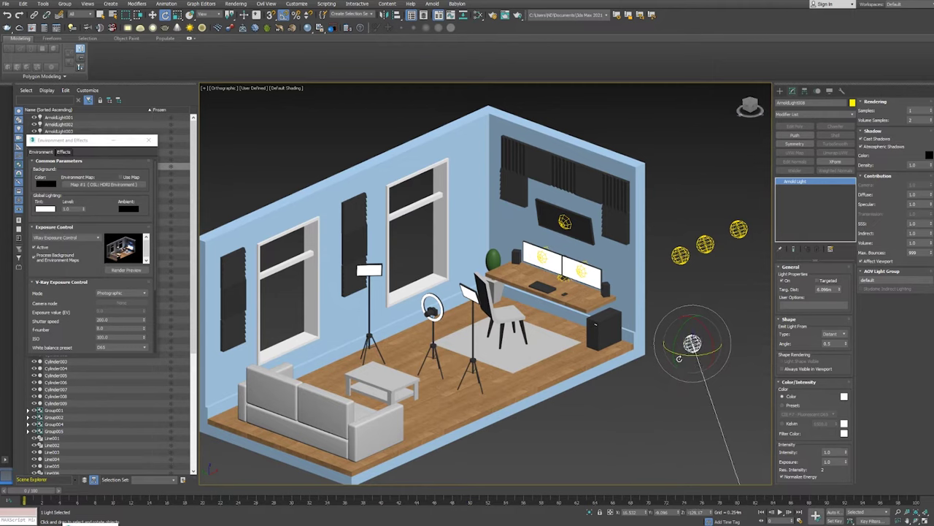
pyautogui.click(836, 334)
pyautogui.click(832, 361)
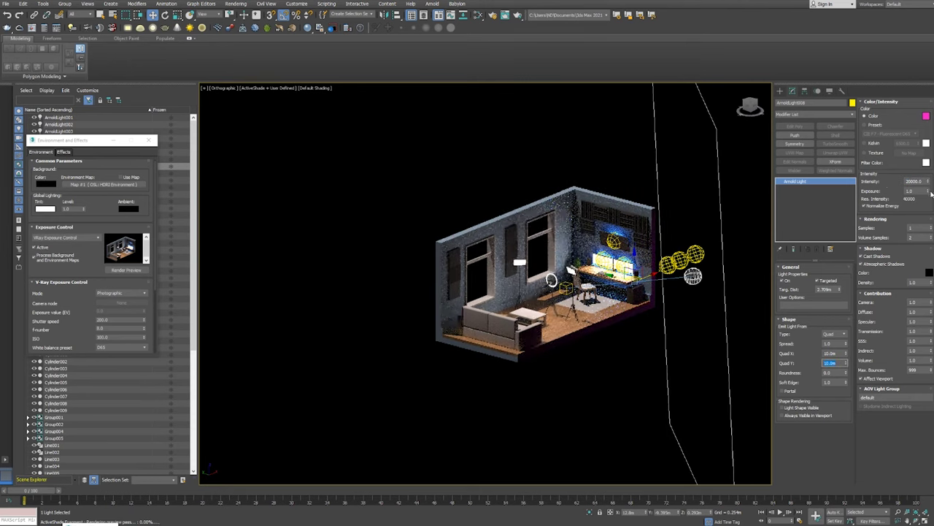
# - Set the second Arnold quad light's colour to light blue
pyautogui.scroll(2, 578, 291)
pyautogui.scroll(3, 577, 291)
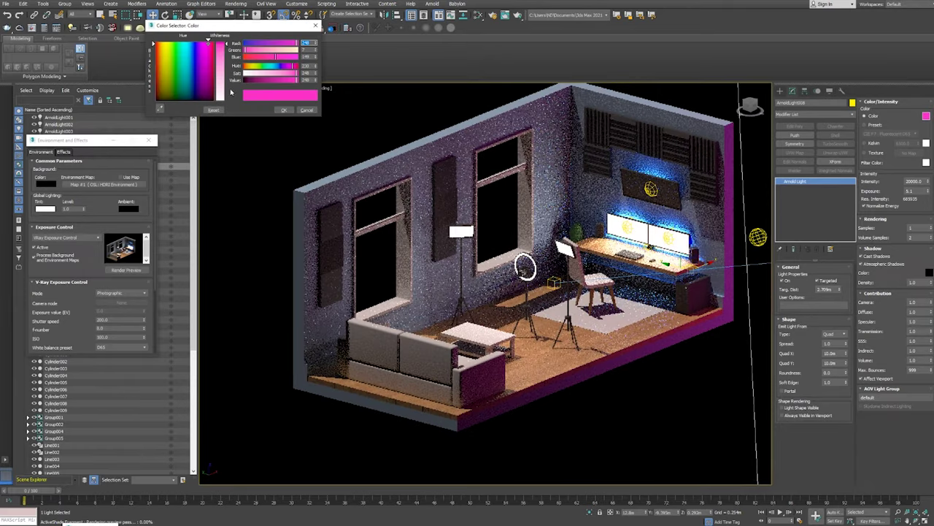
pyautogui.scroll(1, 511, 285)
pyautogui.click(926, 116)
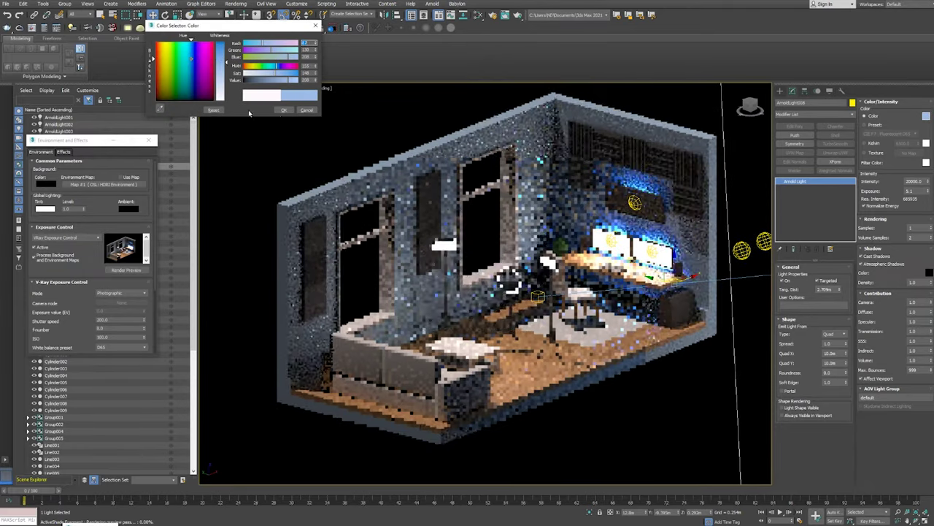
# - Orbit to a more frontal view and check the room's ActiveShade render
pyautogui.scroll(-3, 511, 285)
pyautogui.keyDown('alt'); pyautogui.moveTo(511, 285); pyautogui.dragTo(370, 281, button='middle'); pyautogui.keyUp('alt')
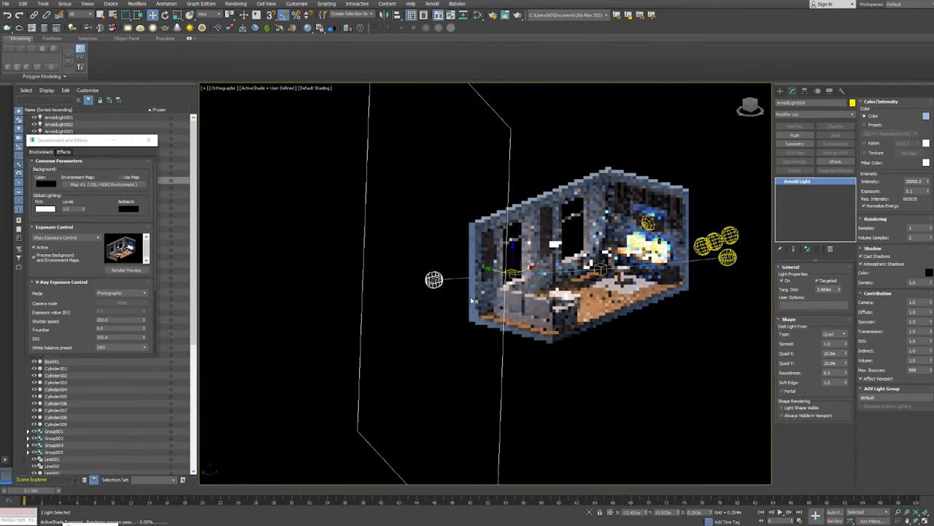
pyautogui.keyDown('alt'); pyautogui.moveTo(472, 300); pyautogui.dragTo(409, 307, button='middle'); pyautogui.keyUp('alt')
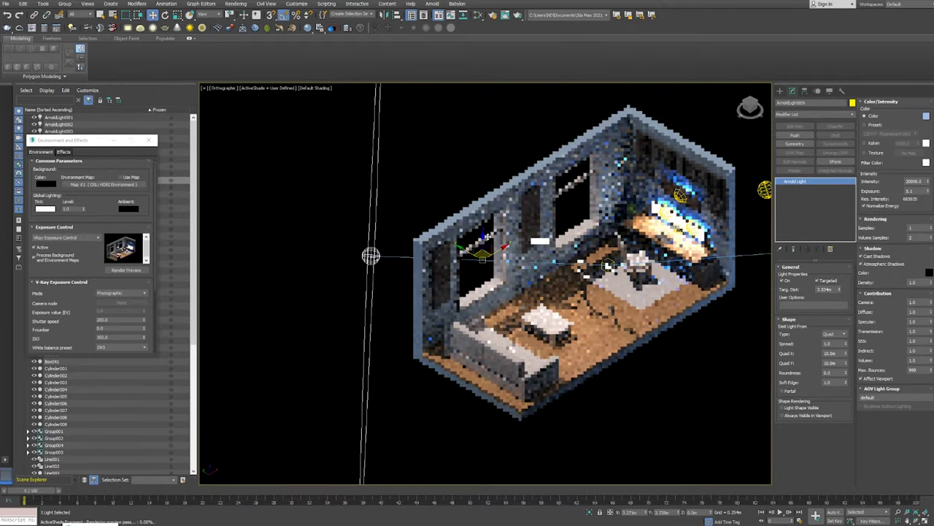
pyautogui.keyDown('alt'); pyautogui.moveTo(607, 265); pyautogui.dragTo(565, 238, button='middle'); pyautogui.keyUp('alt')
pyautogui.scroll(2, 566, 237)
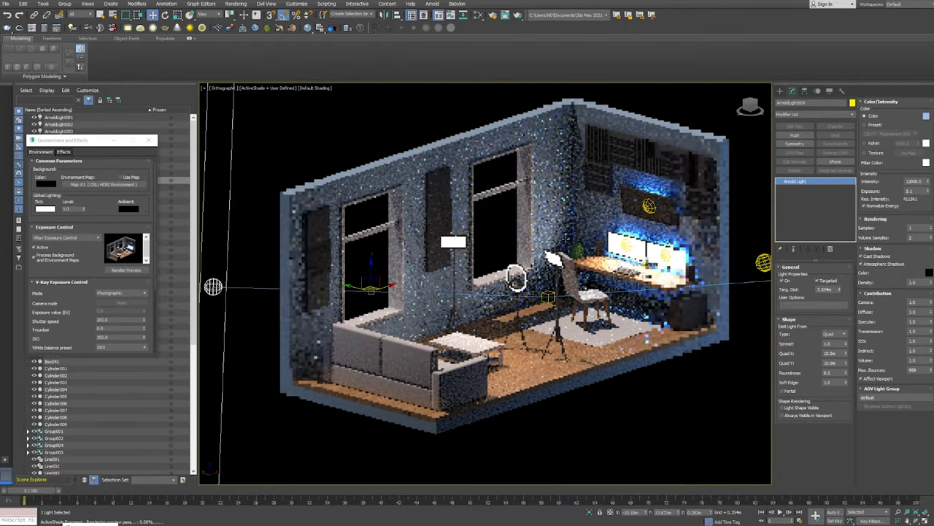
pyautogui.click(271, 89)
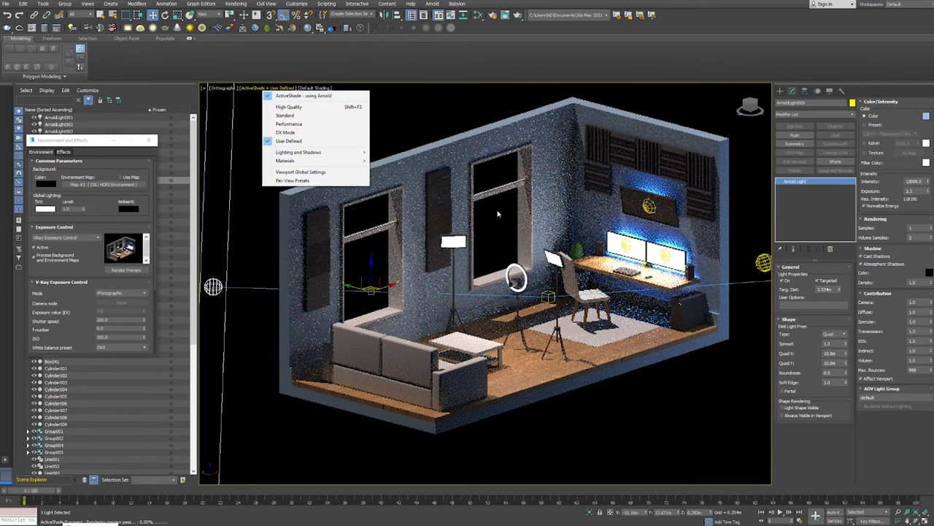
pyautogui.scroll(-2, 498, 214)
pyautogui.scroll(-3, 498, 214)
pyautogui.scroll(2, 482, 219)
pyautogui.keyDown('alt'); pyautogui.moveTo(498, 214); pyautogui.dragTo(467, 219, button='middle'); pyautogui.keyUp('alt')
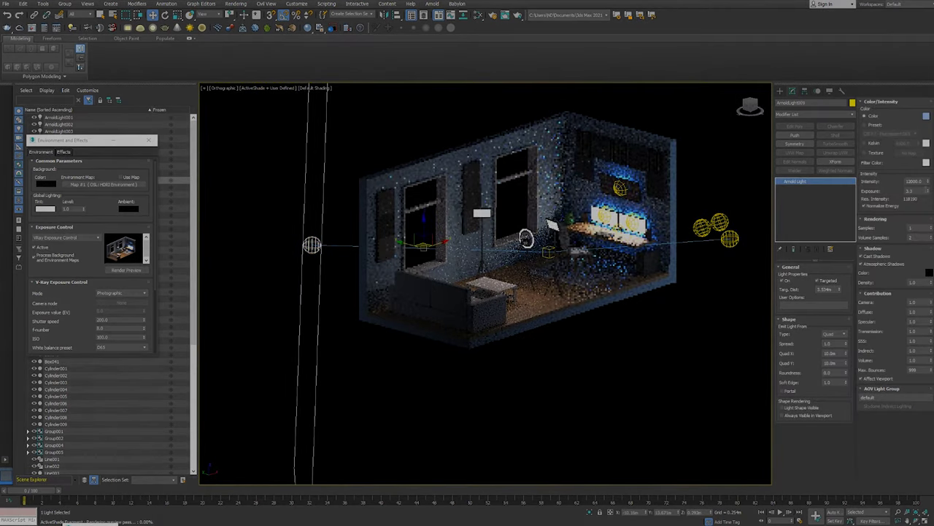